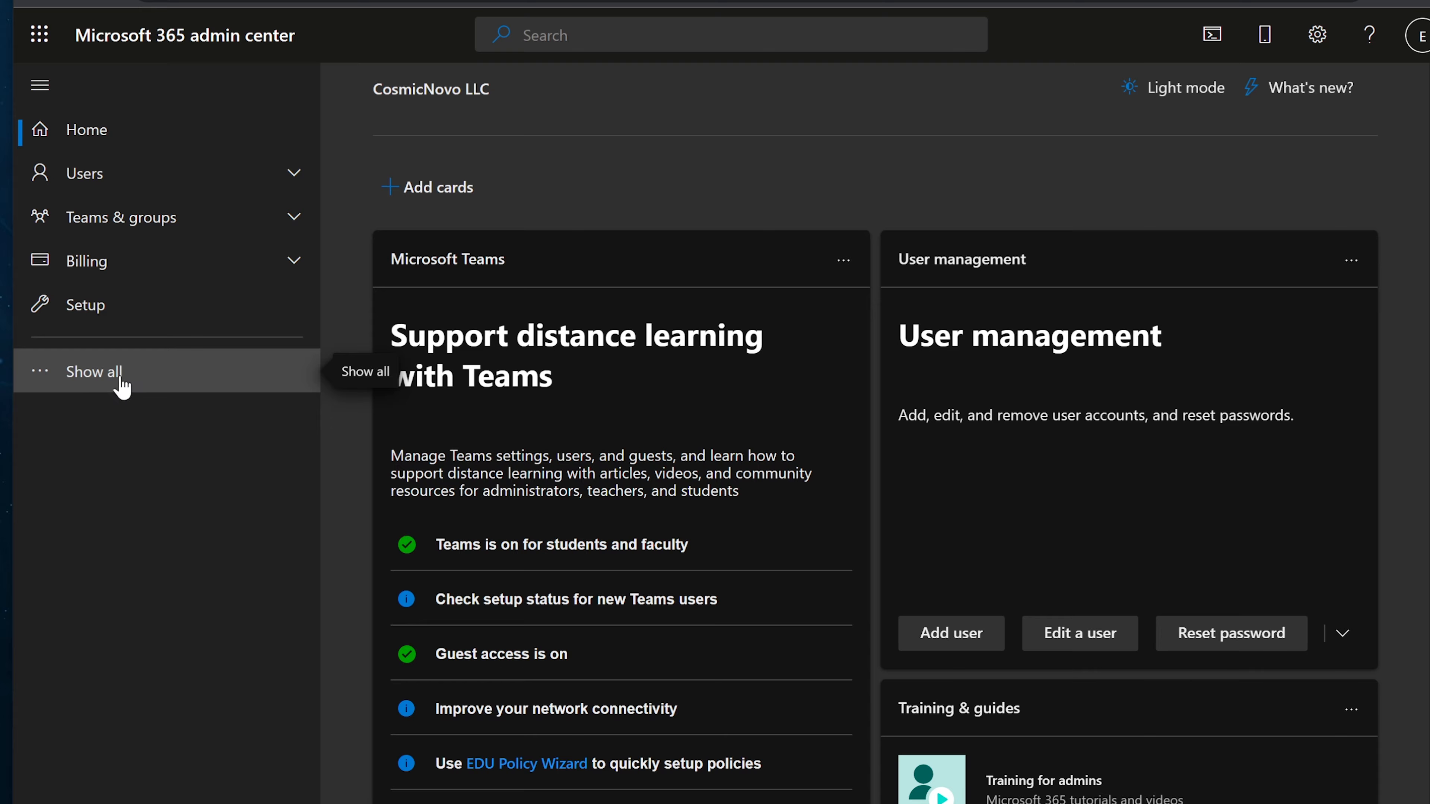
# Expand the admin center navigation to show all admin sections, including Exchange
pyautogui.click(121, 387)
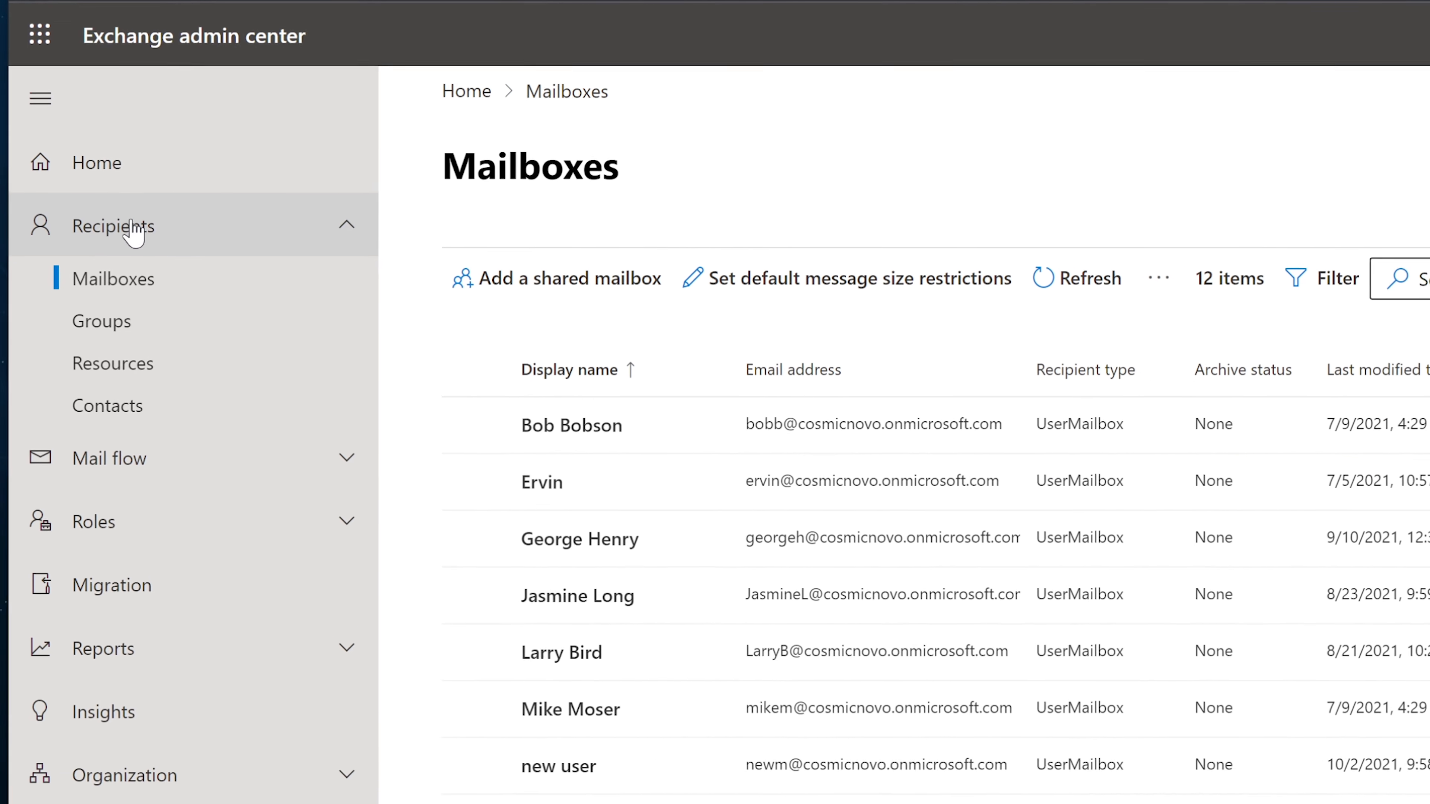
# Collapse Recipients and go to Mail flow > Message trace
pyautogui.click(131, 226)
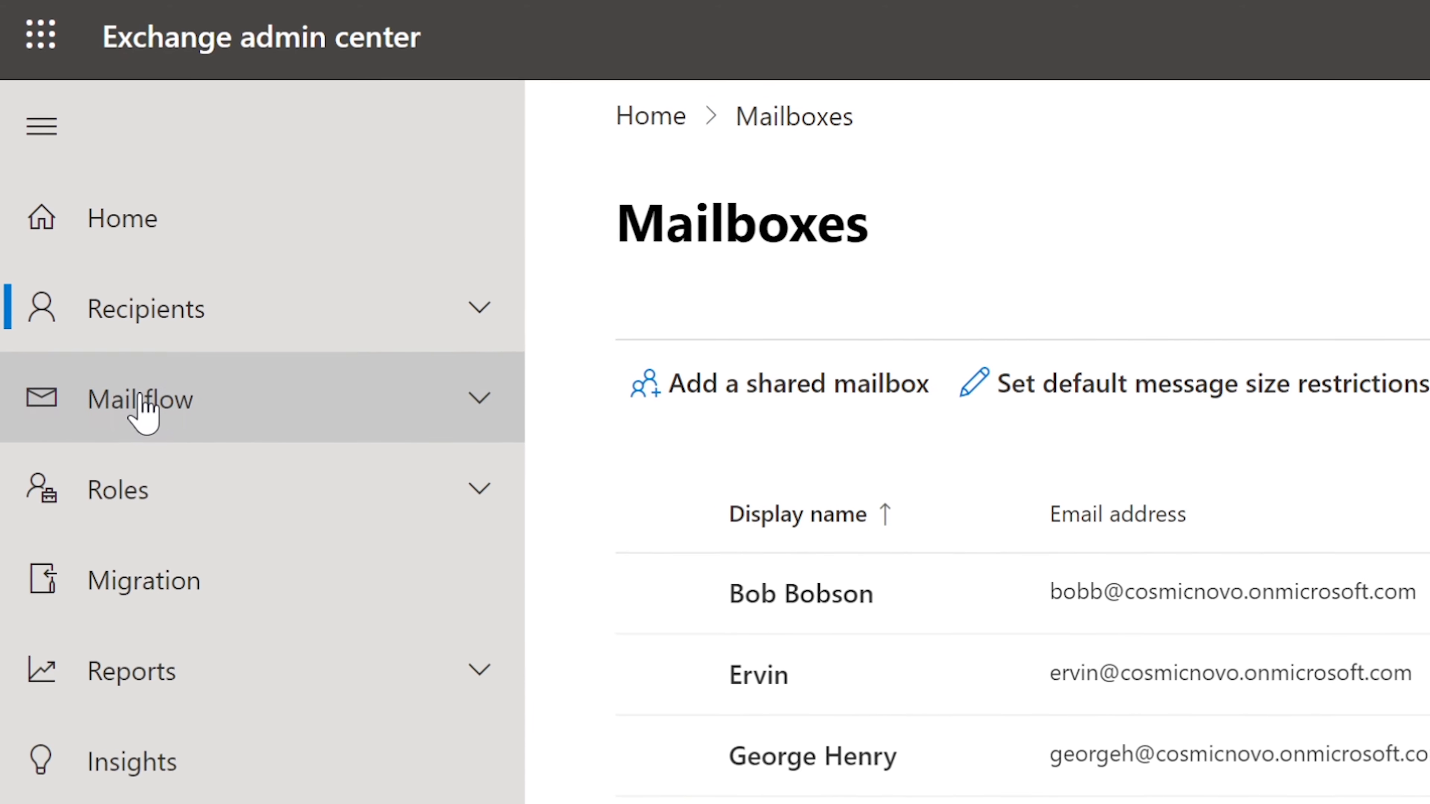
pyautogui.click(142, 401)
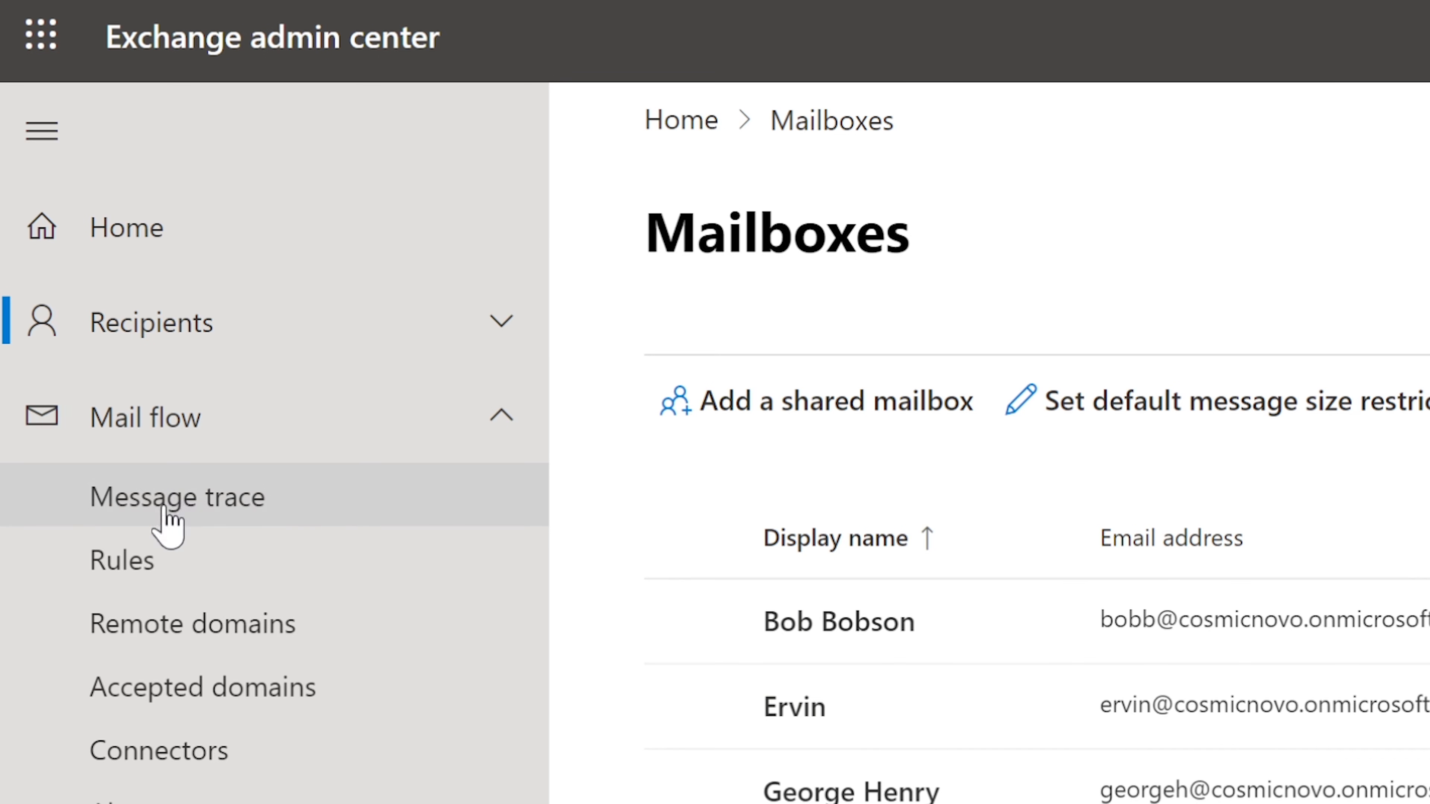
pyautogui.click(257, 520)
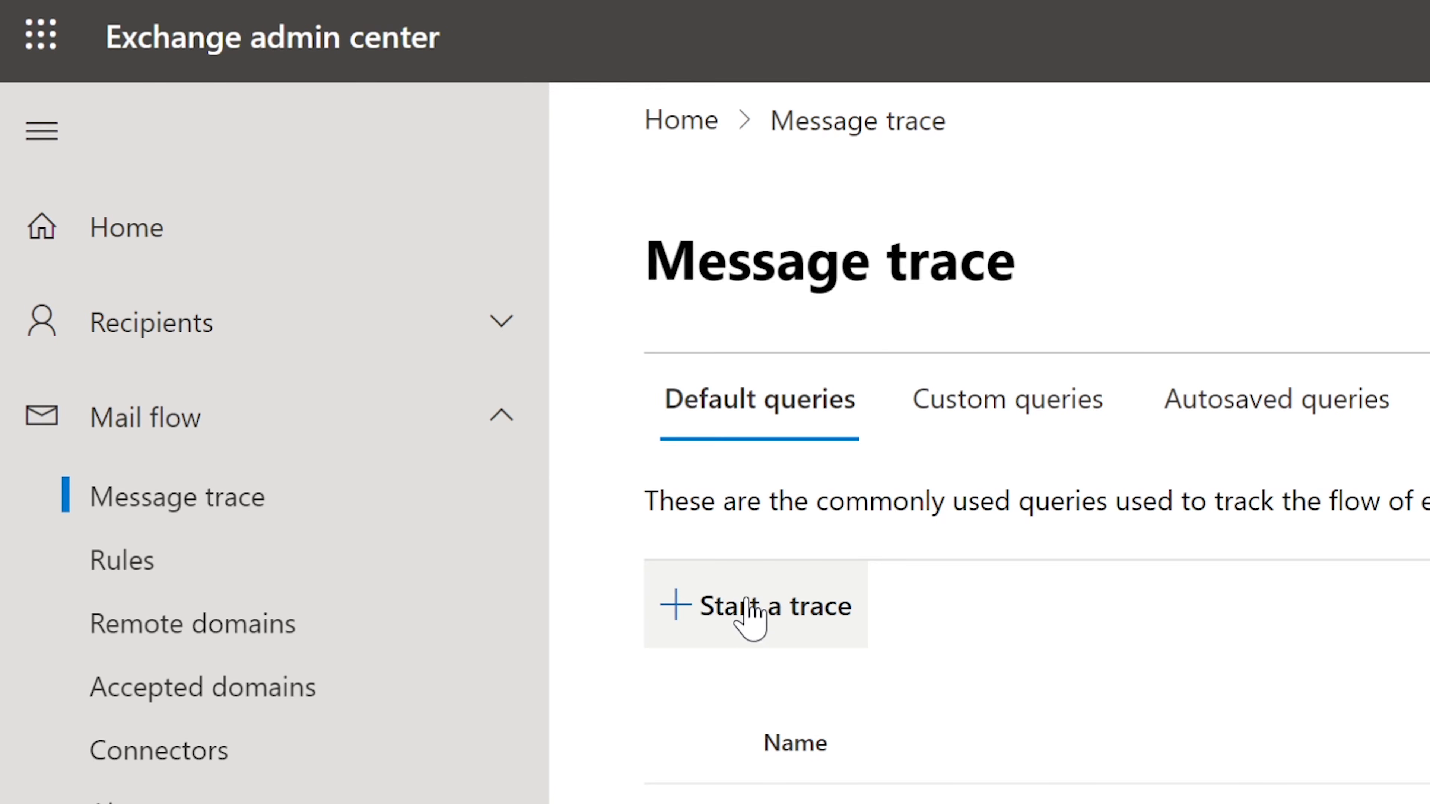
# Start a new message trace with the user chosen as the sender
pyautogui.click(749, 611)
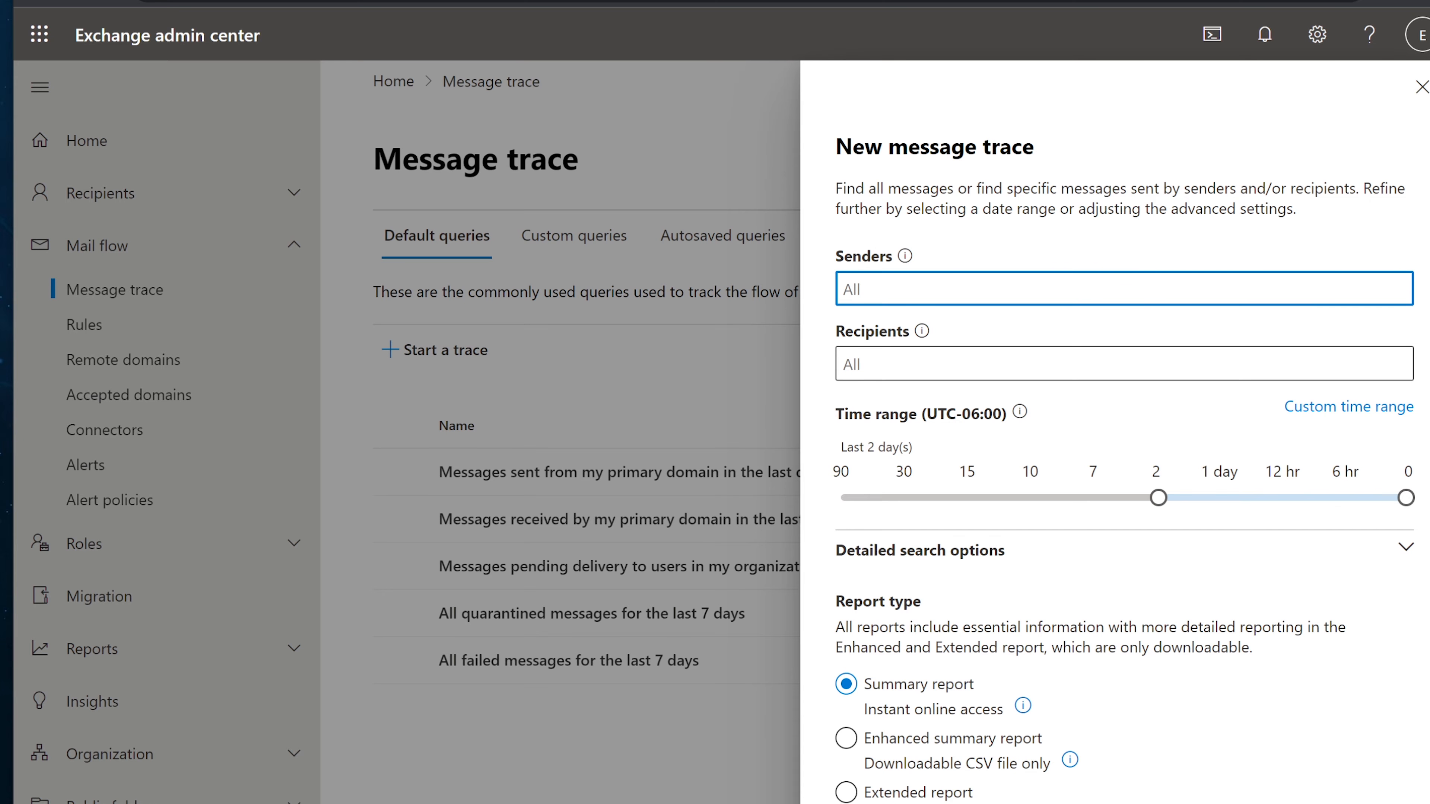
pyautogui.write('sally')
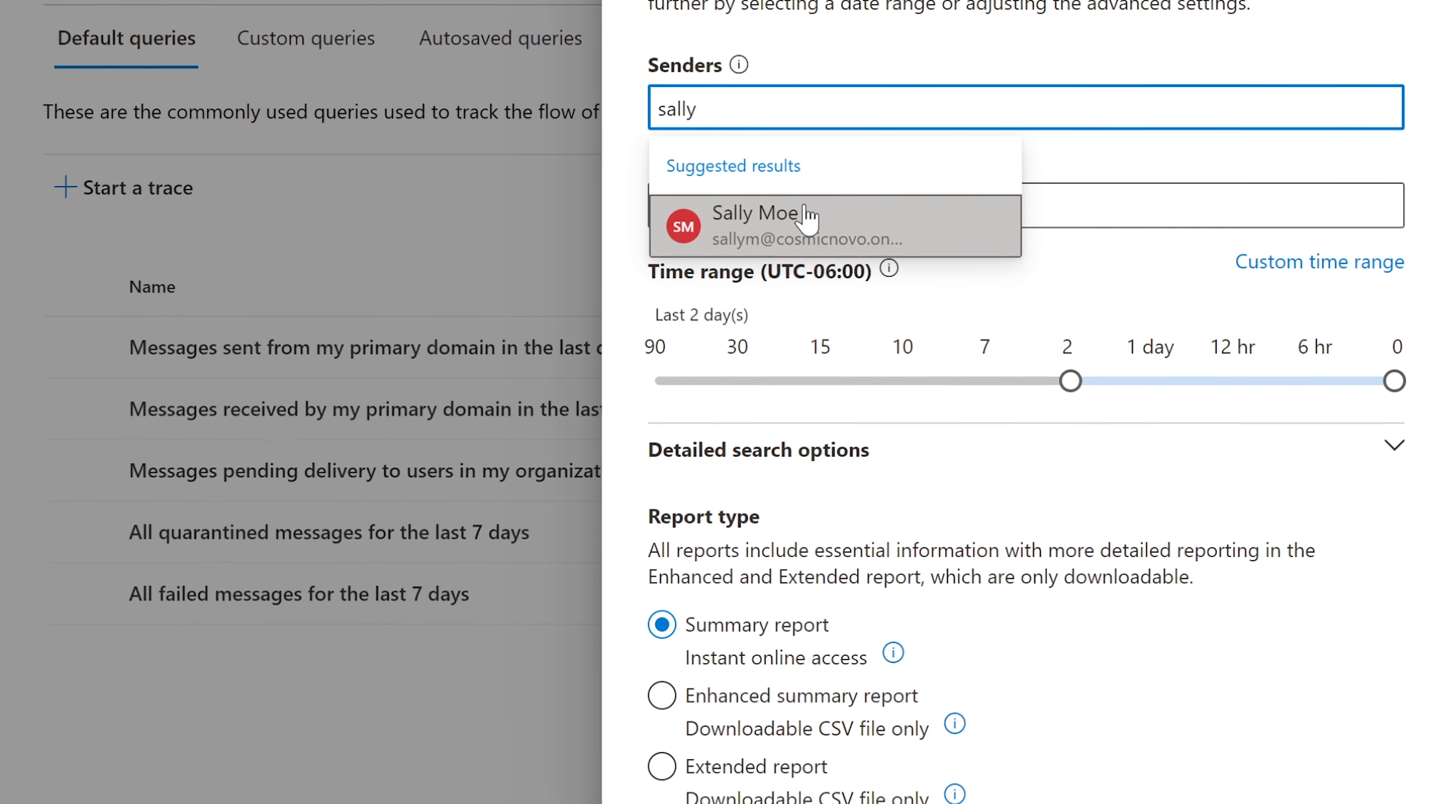
pyautogui.click(805, 222)
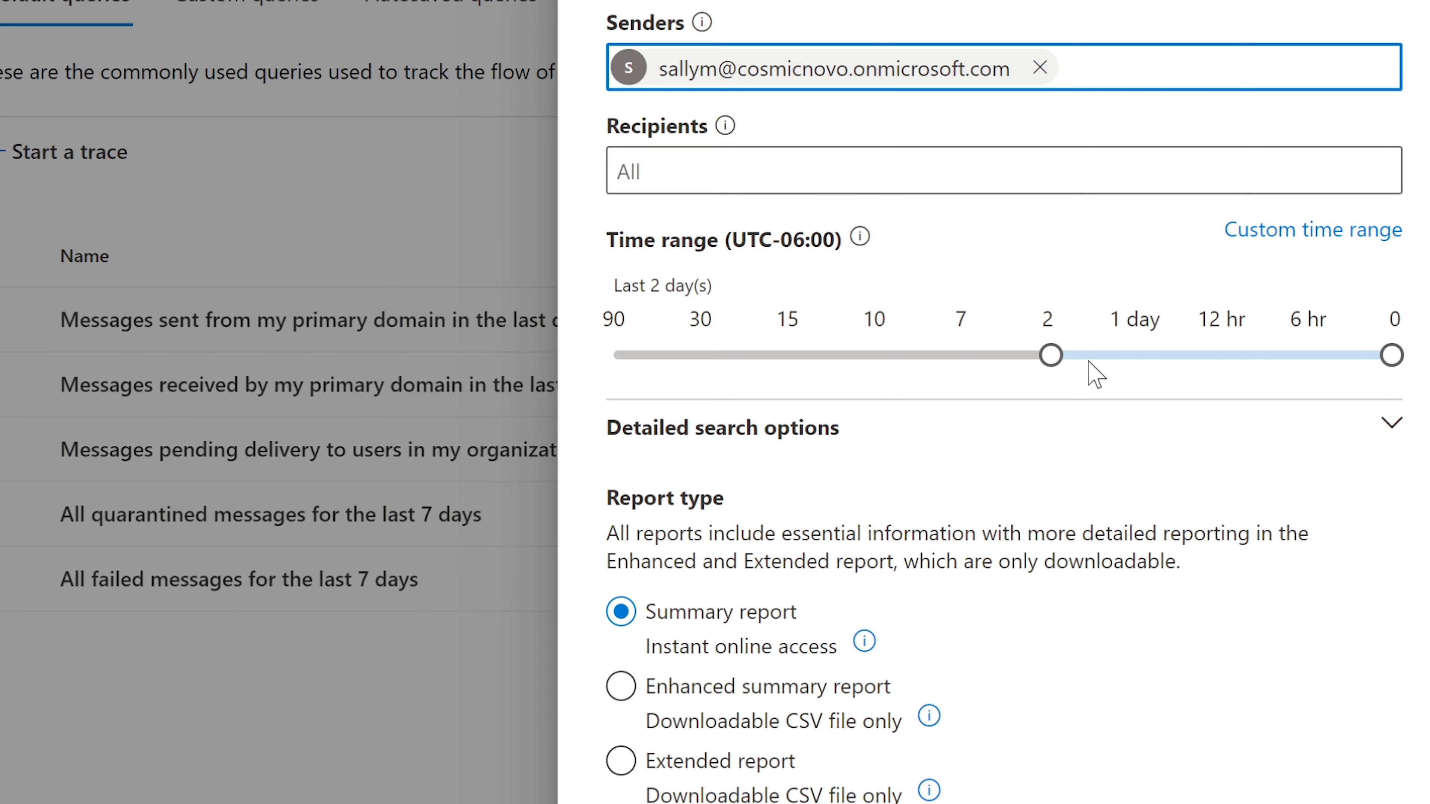
# Set the trace time range slider to the last 6 hours
pyautogui.click(1072, 369)
pyautogui.moveTo(1391, 355); pyautogui.dragTo(1218, 356)
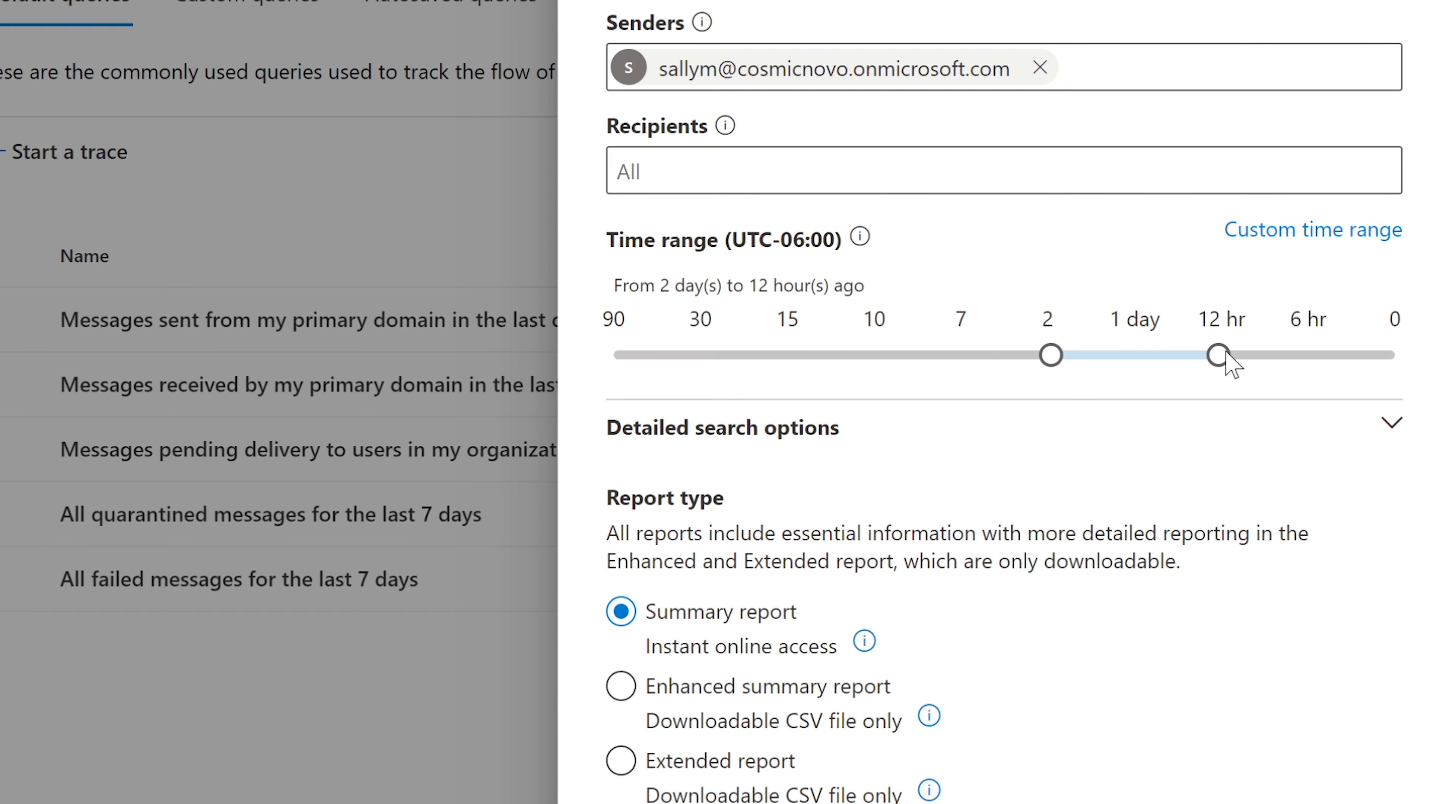
pyautogui.click(1373, 358)
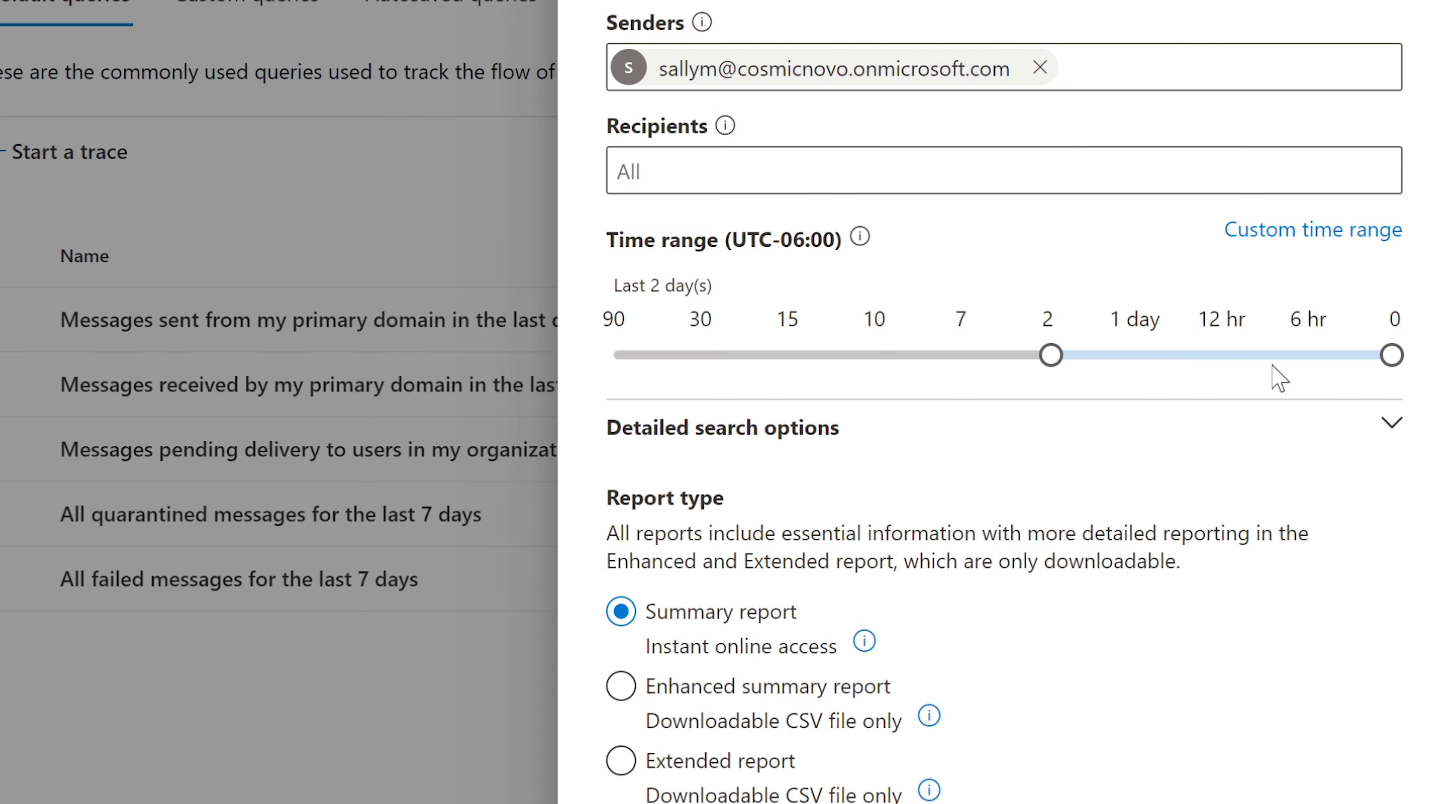
pyautogui.click(1244, 361)
pyautogui.click(1380, 354)
pyautogui.click(791, 354)
pyautogui.click(858, 355)
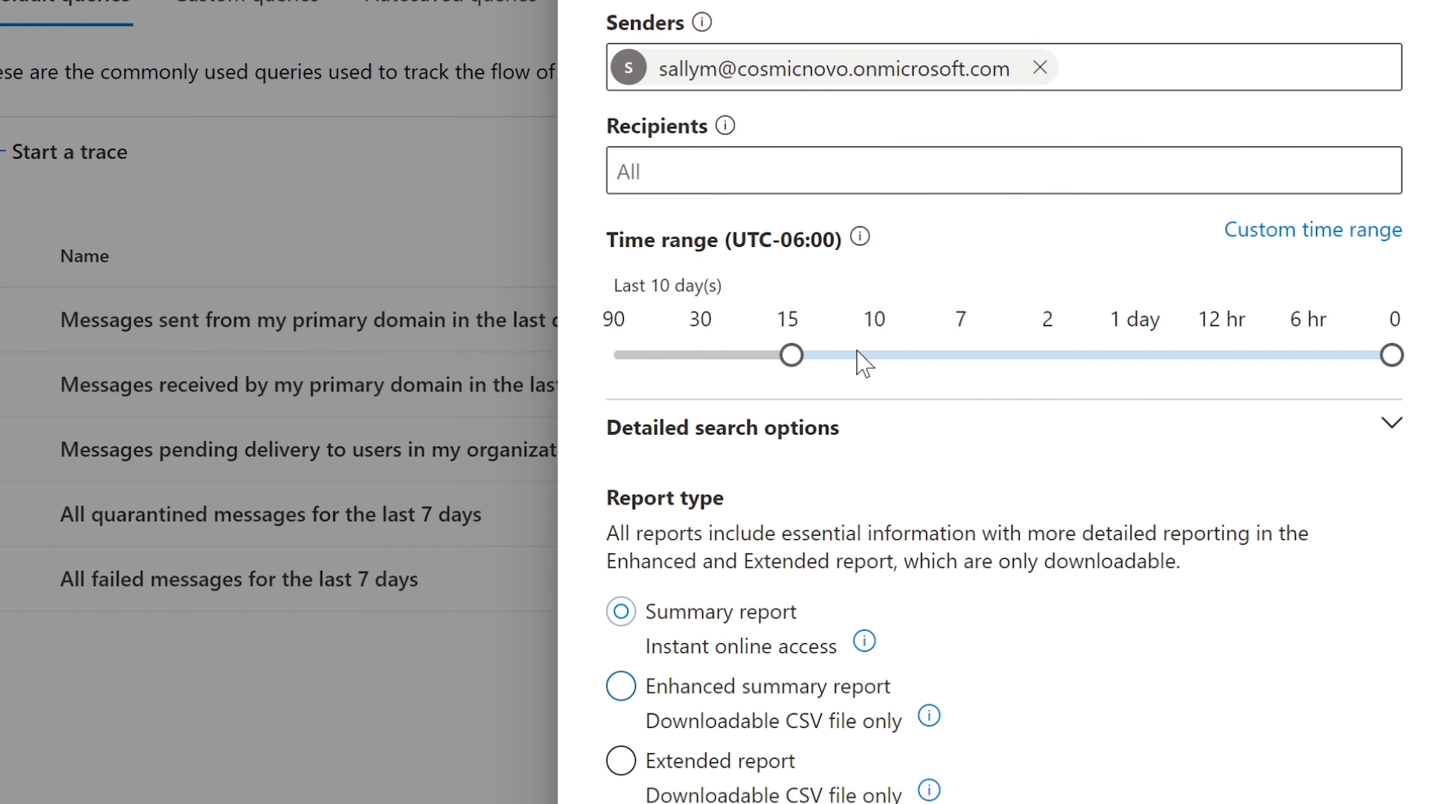
pyautogui.click(959, 354)
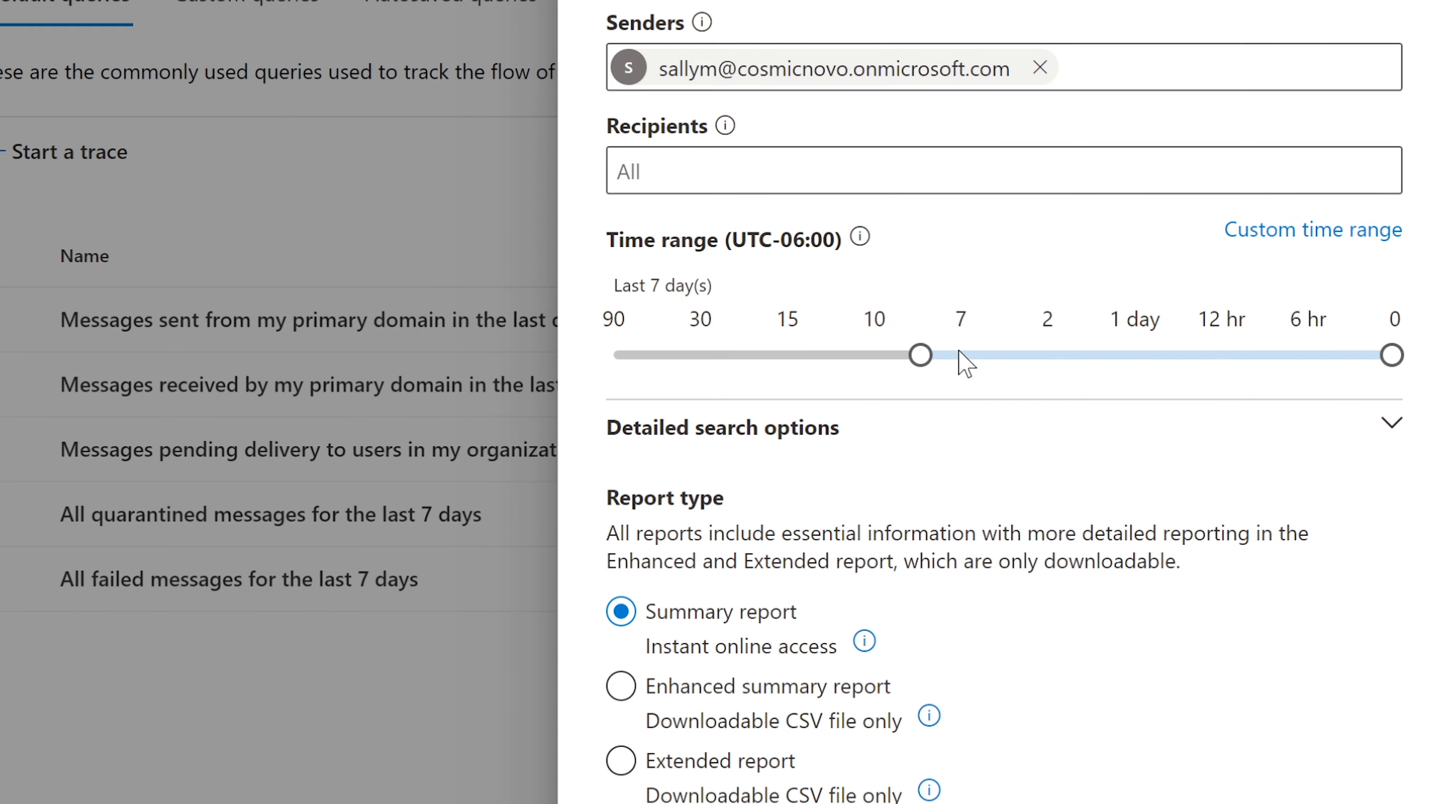
pyautogui.click(1043, 354)
pyautogui.click(1146, 365)
pyautogui.click(1193, 366)
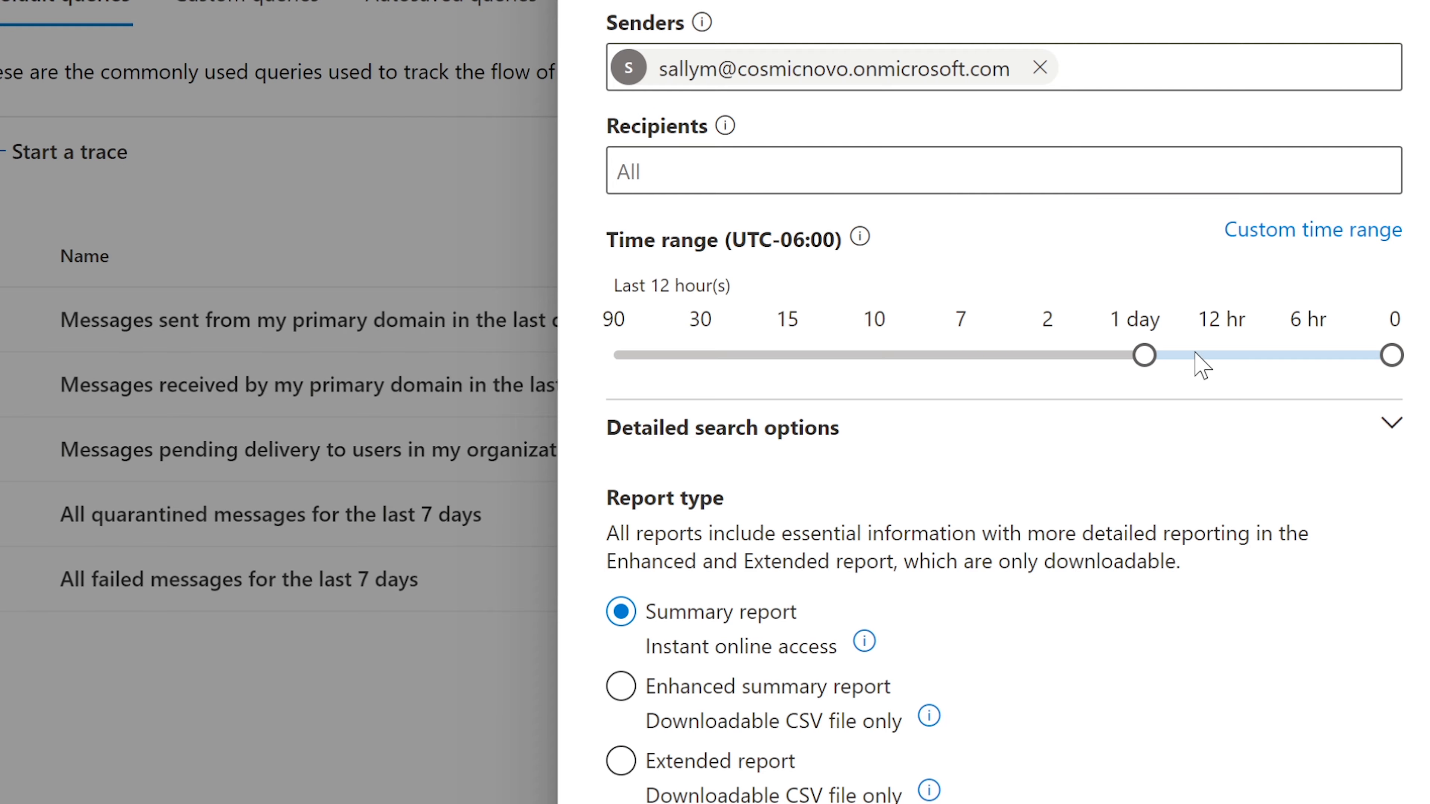
pyautogui.click(1267, 358)
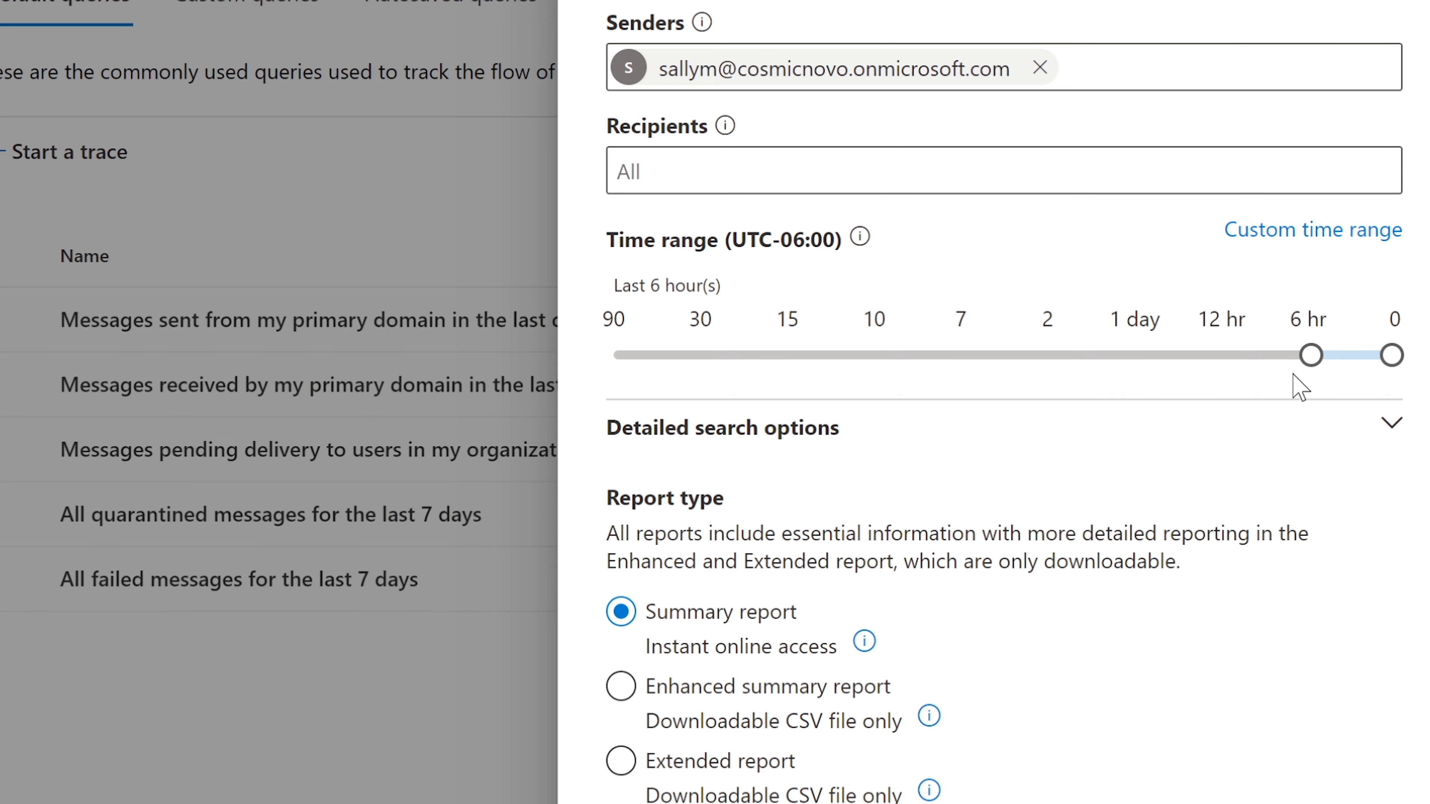
pyautogui.click(1262, 366)
pyautogui.click(1298, 362)
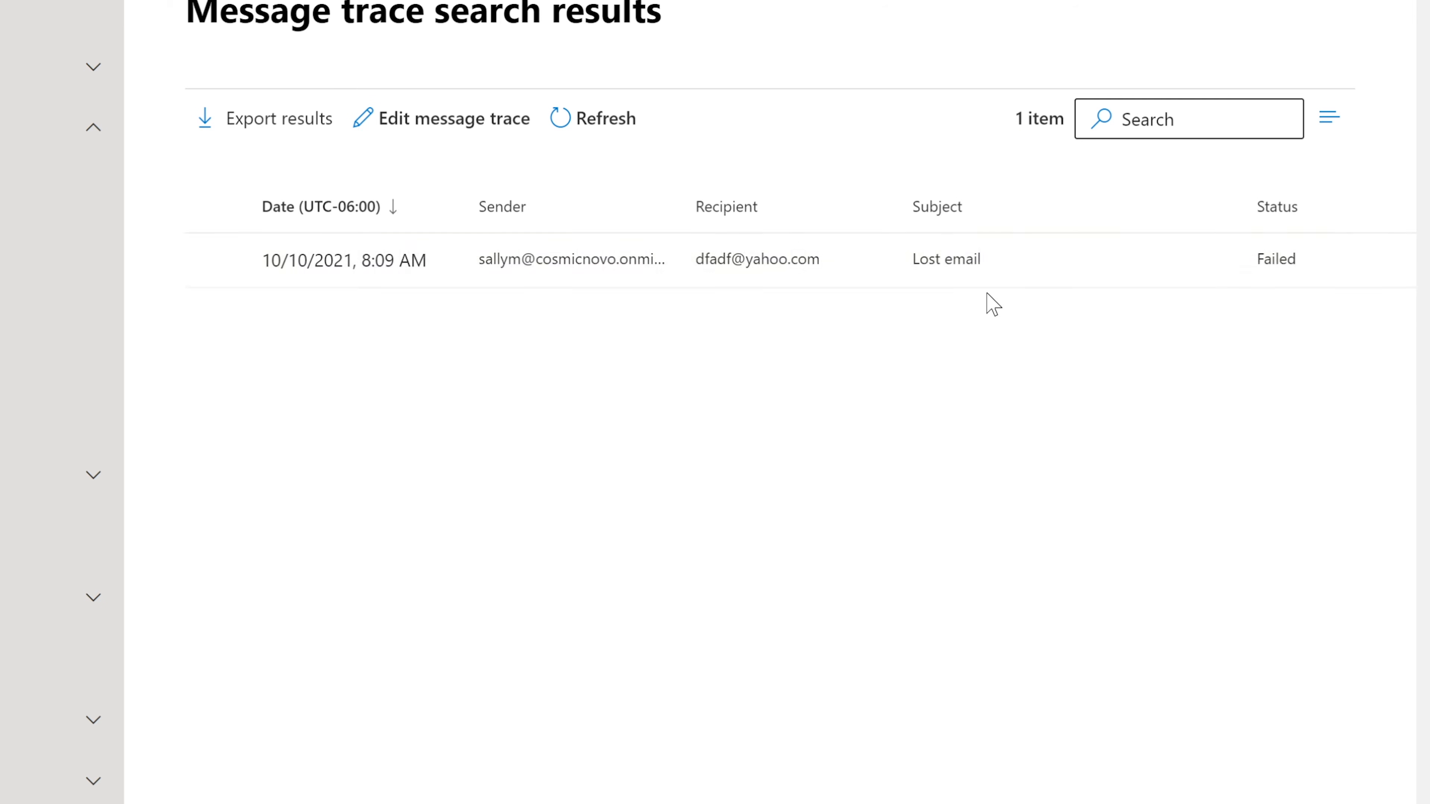
# Open the Lost email trace details and point out the recipient and sender addresses
pyautogui.click(353, 262)
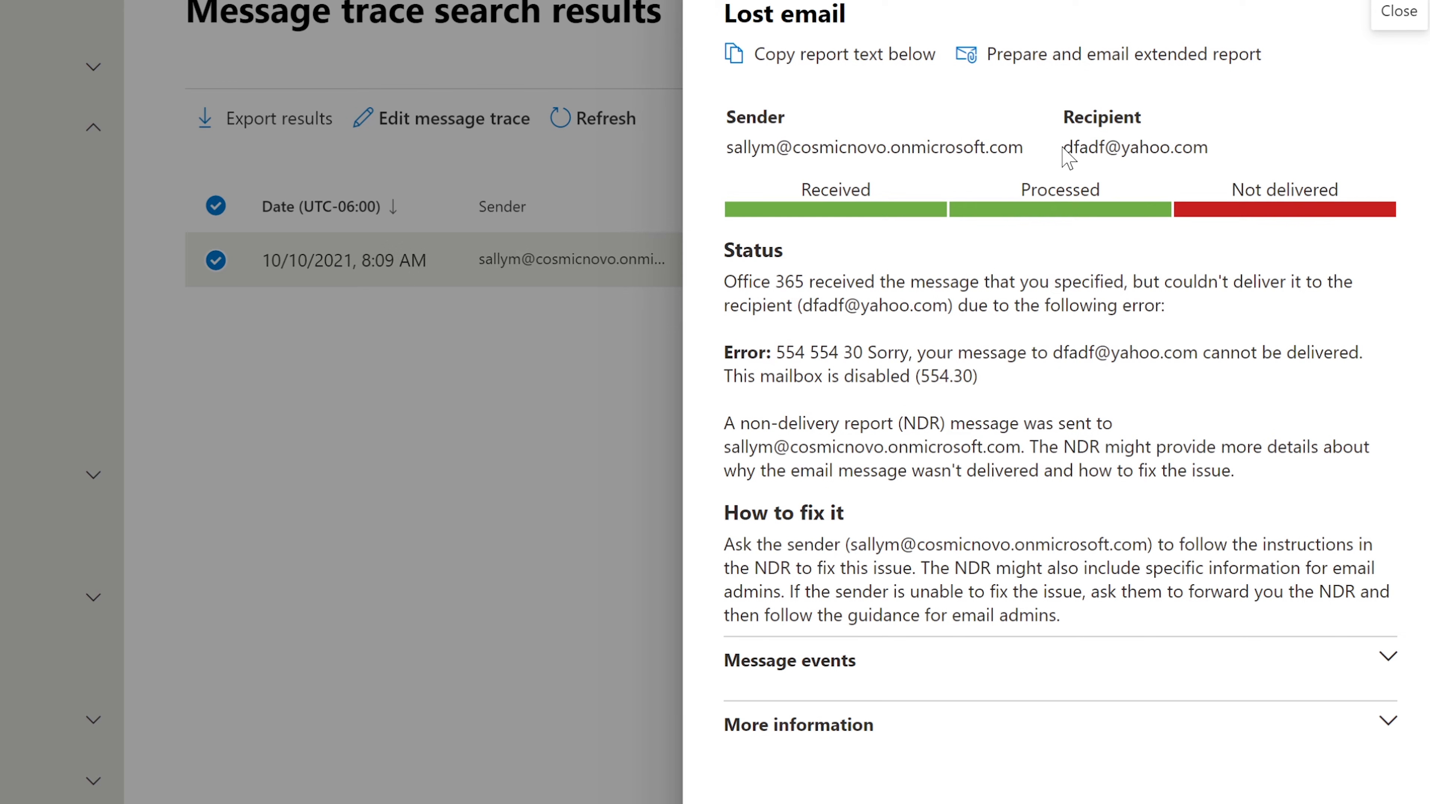
pyautogui.moveTo(1063, 147); pyautogui.dragTo(1227, 152)
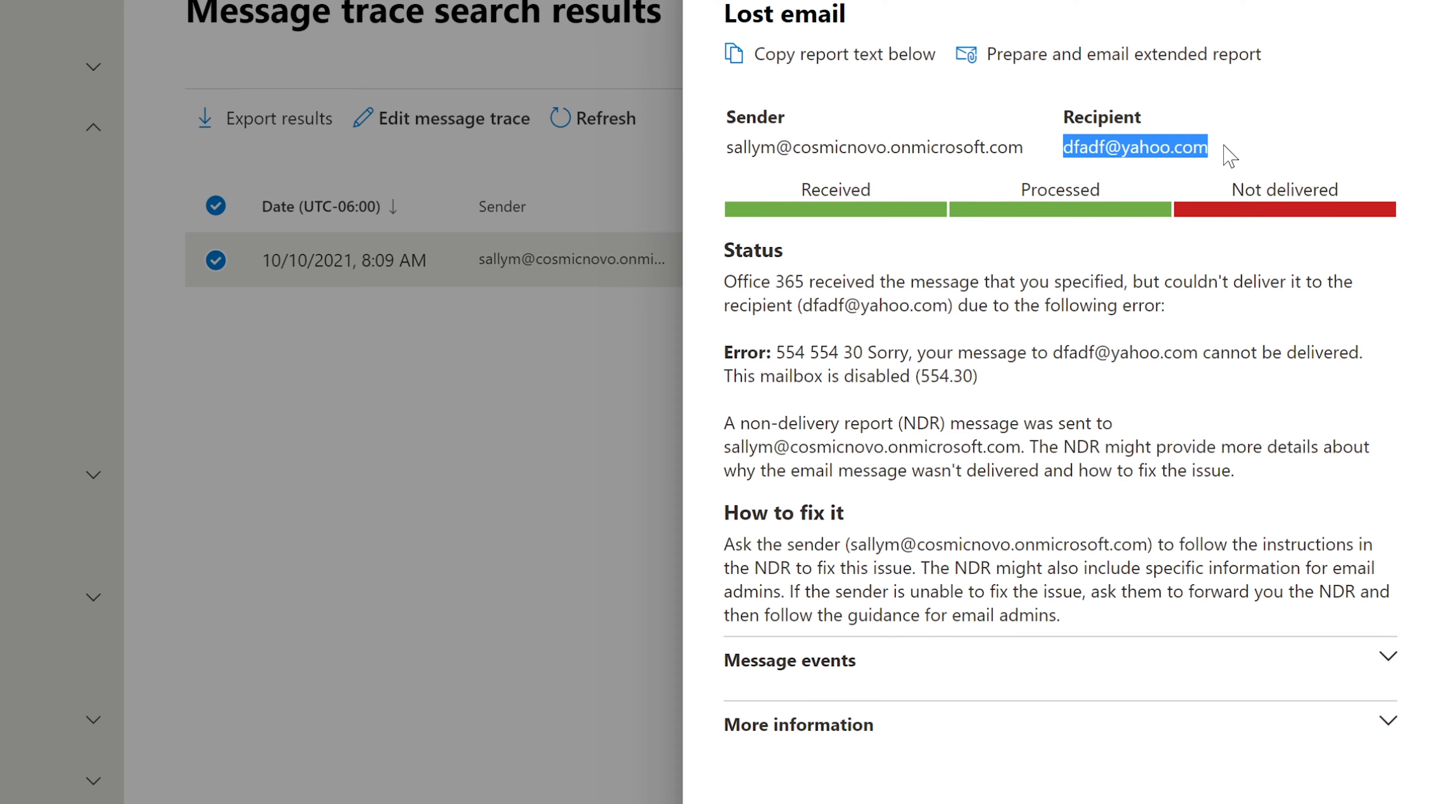
pyautogui.click(1196, 169)
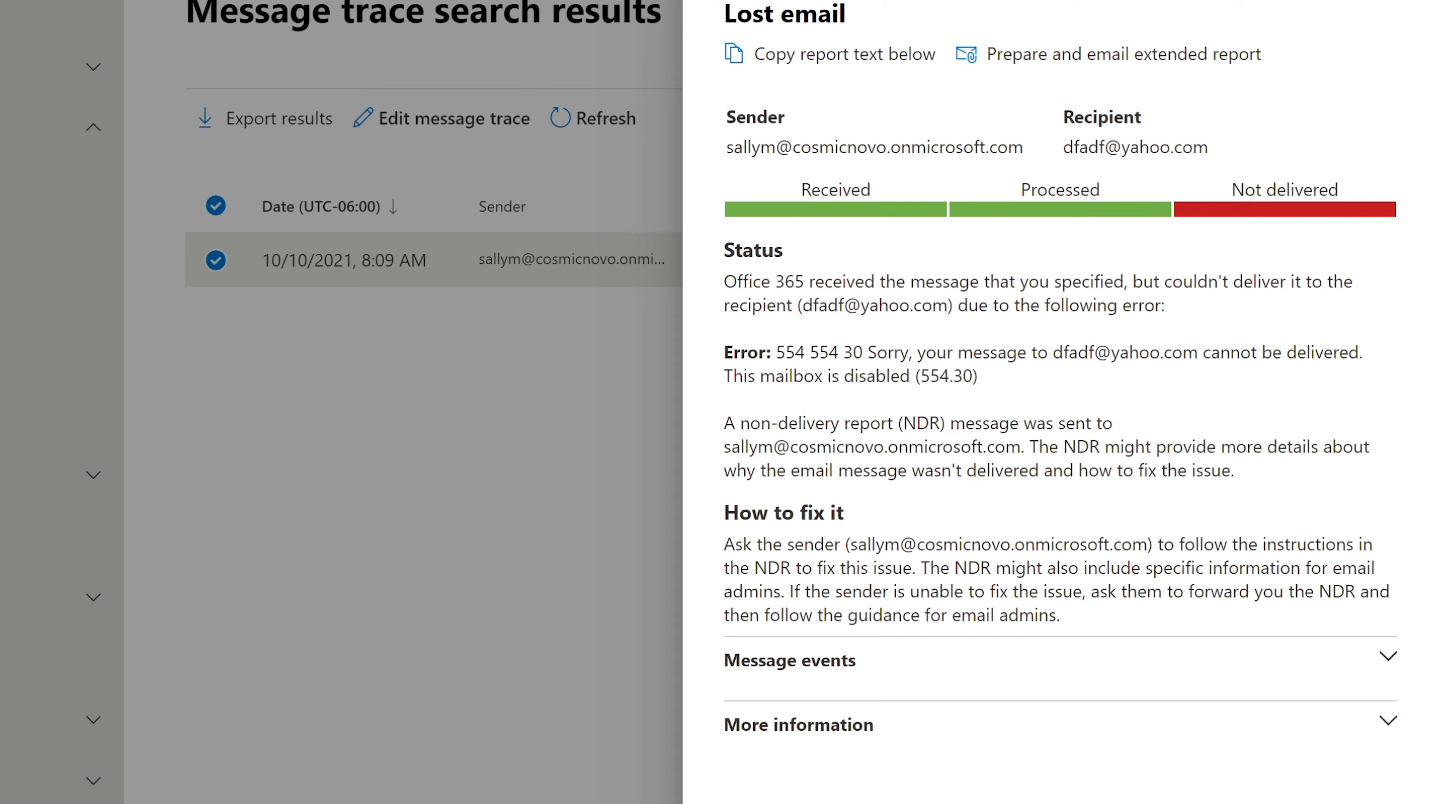
pyautogui.moveTo(738, 119); pyautogui.dragTo(1023, 147)
pyautogui.click(991, 180)
# Point out the Received, Processed and Not delivered delivery stages
pyautogui.moveTo(872, 189); pyautogui.dragTo(801, 189)
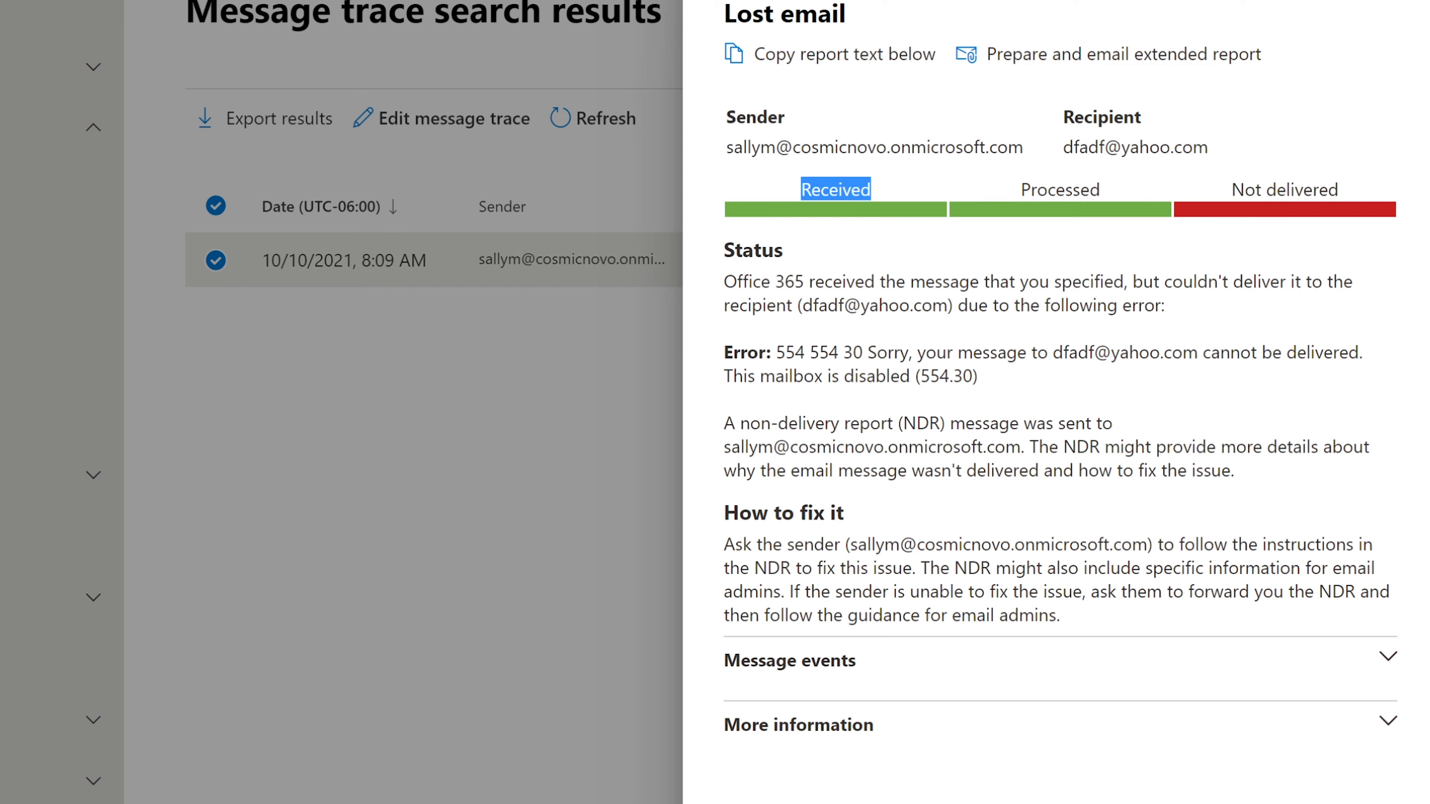
pyautogui.click(801, 194)
pyautogui.moveTo(796, 192); pyautogui.dragTo(875, 193)
pyautogui.click(887, 204)
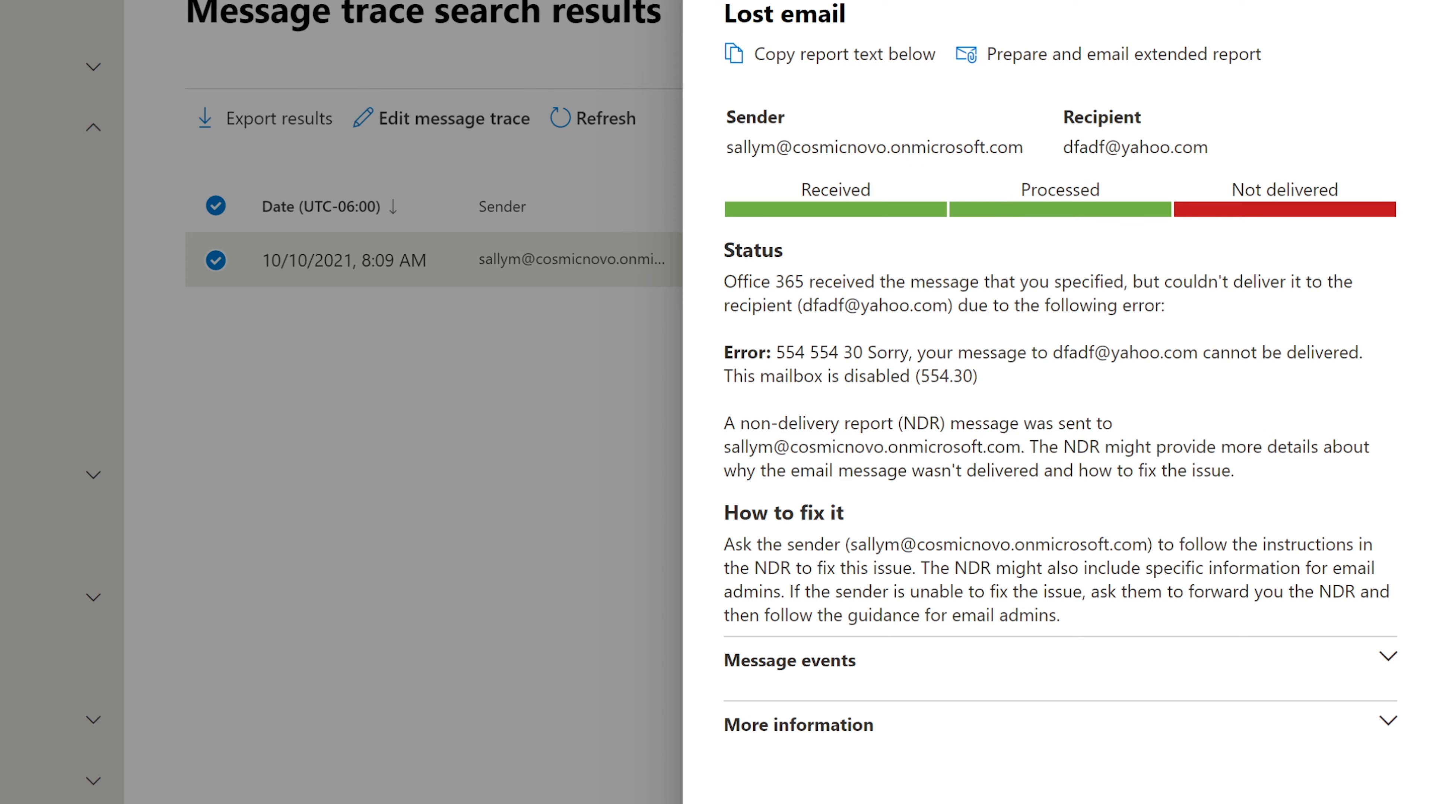
pyautogui.moveTo(1020, 189); pyautogui.dragTo(1102, 189)
pyautogui.moveTo(1230, 190); pyautogui.dragTo(1340, 188)
pyautogui.click(1283, 233)
# Point out the error saying the mailbox is disabled, then the recipient address again
pyautogui.moveTo(776, 352); pyautogui.dragTo(725, 378)
pyautogui.click(1024, 384)
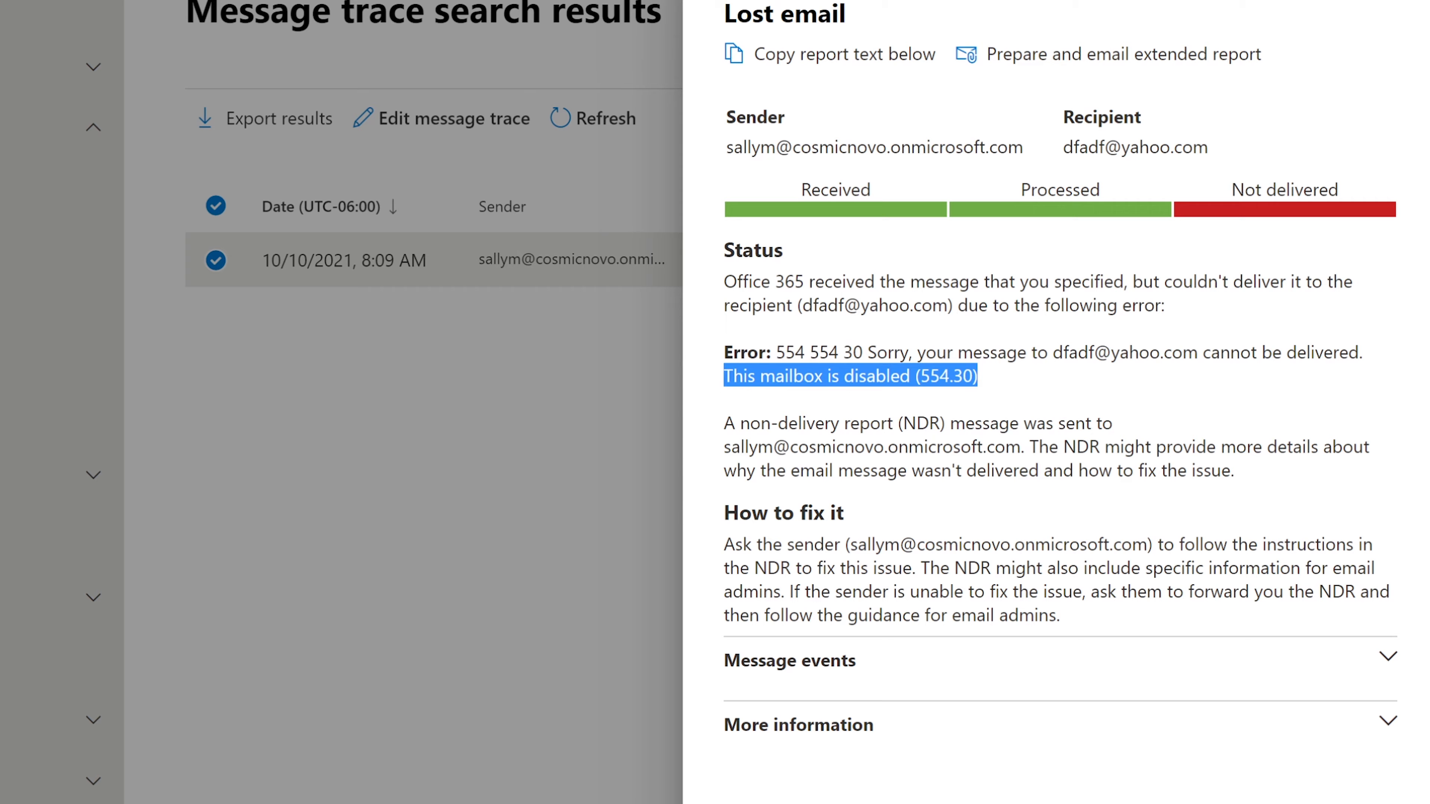
pyautogui.click(824, 395)
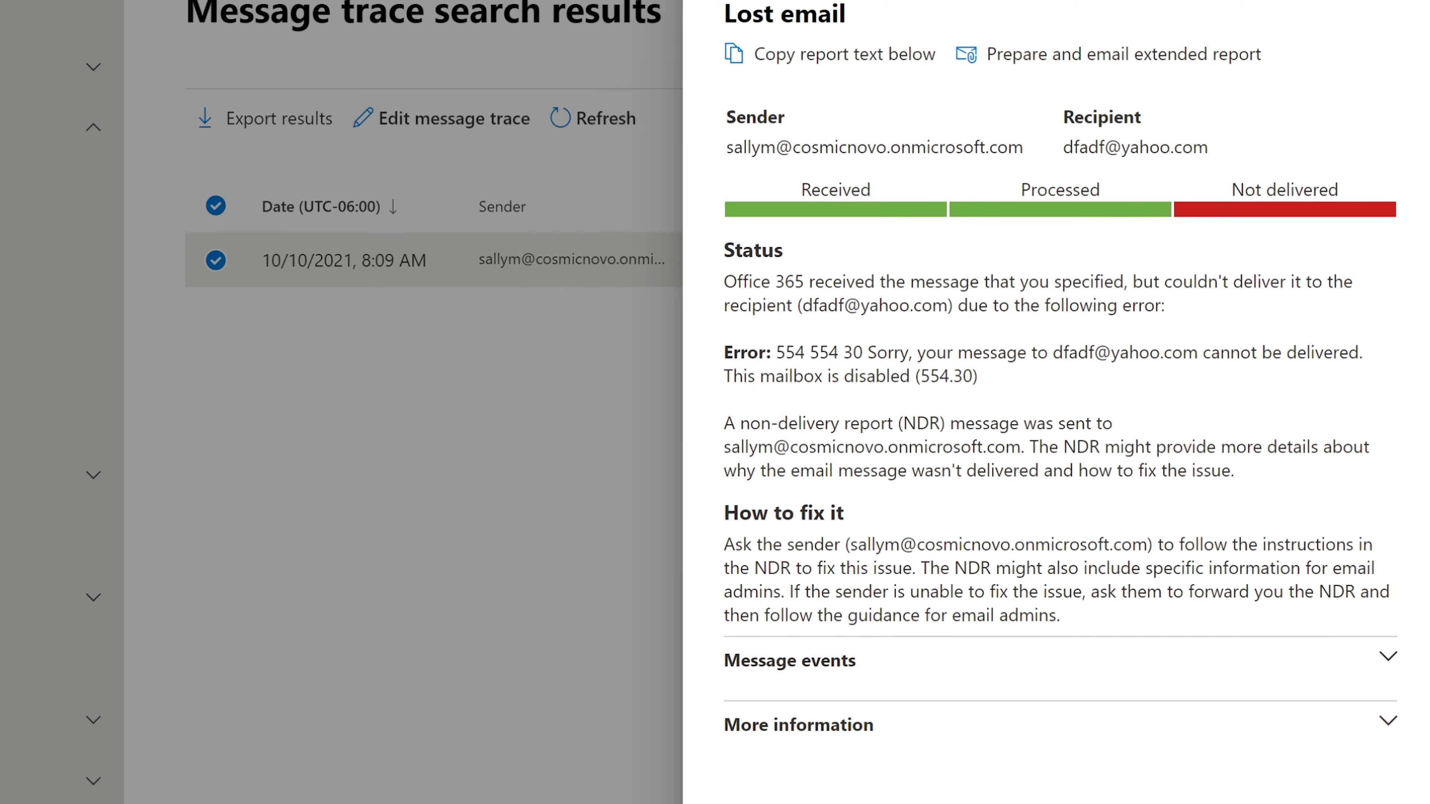
pyautogui.moveTo(977, 375); pyautogui.dragTo(723, 375)
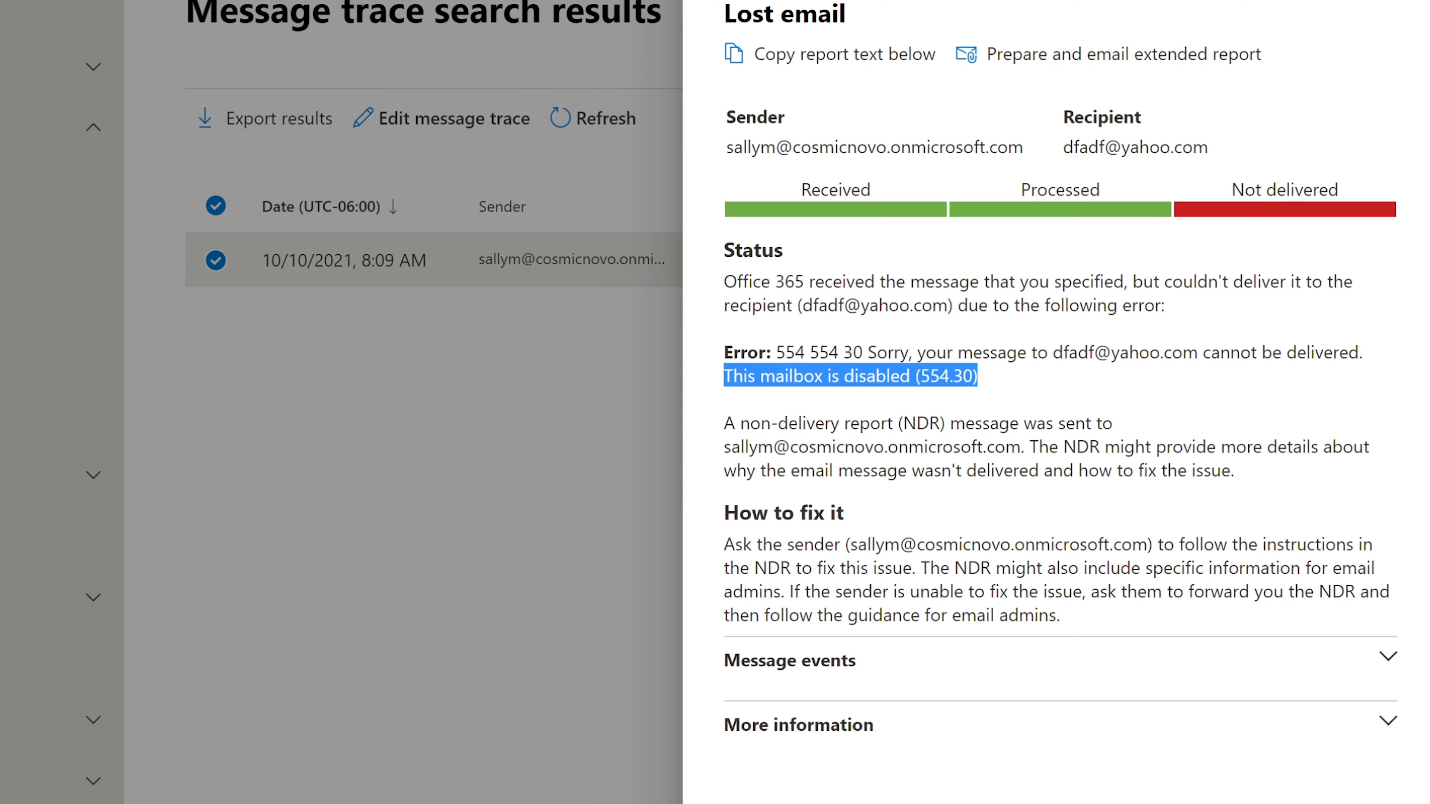
pyautogui.click(833, 372)
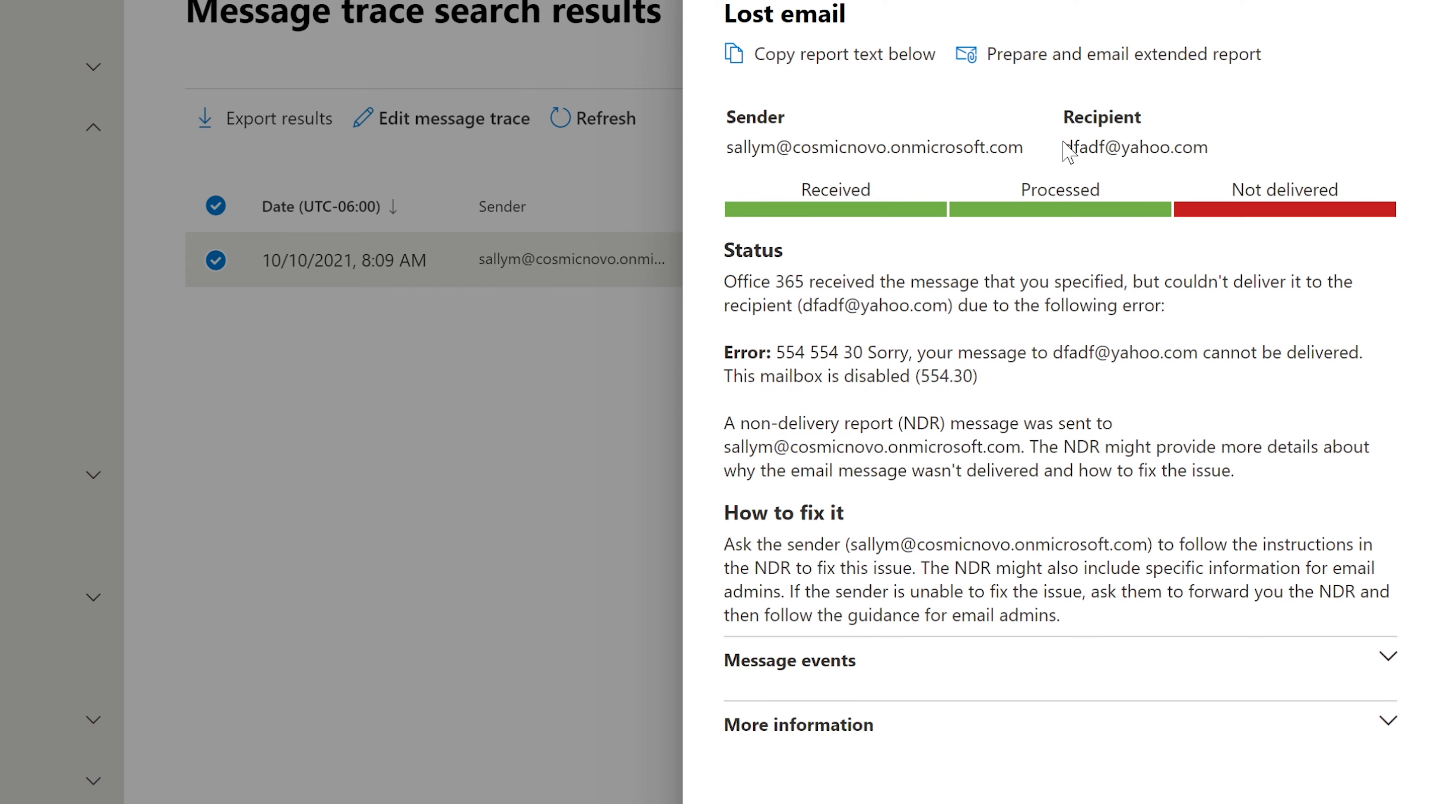
pyautogui.moveTo(1064, 141); pyautogui.dragTo(1209, 145)
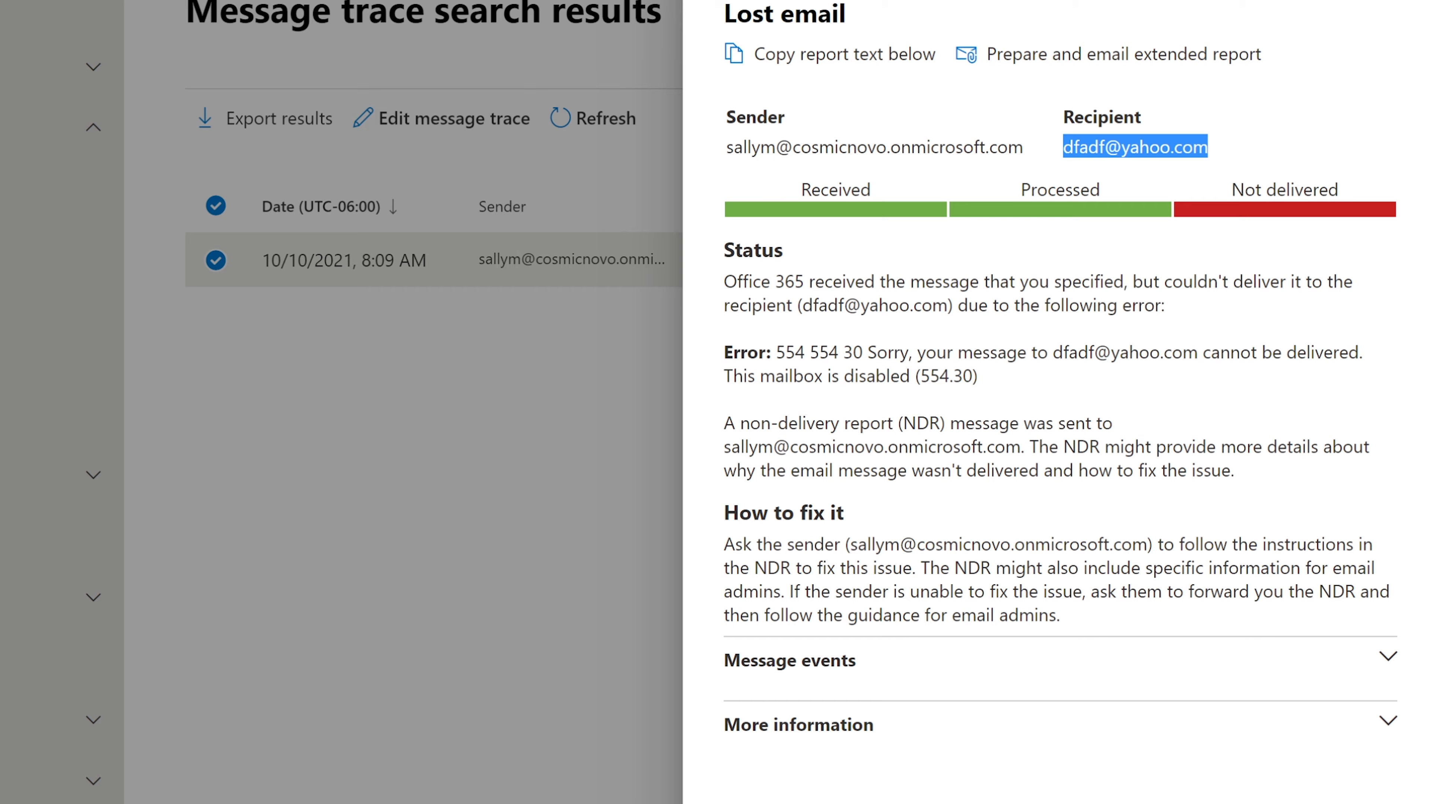
pyautogui.click(1209, 146)
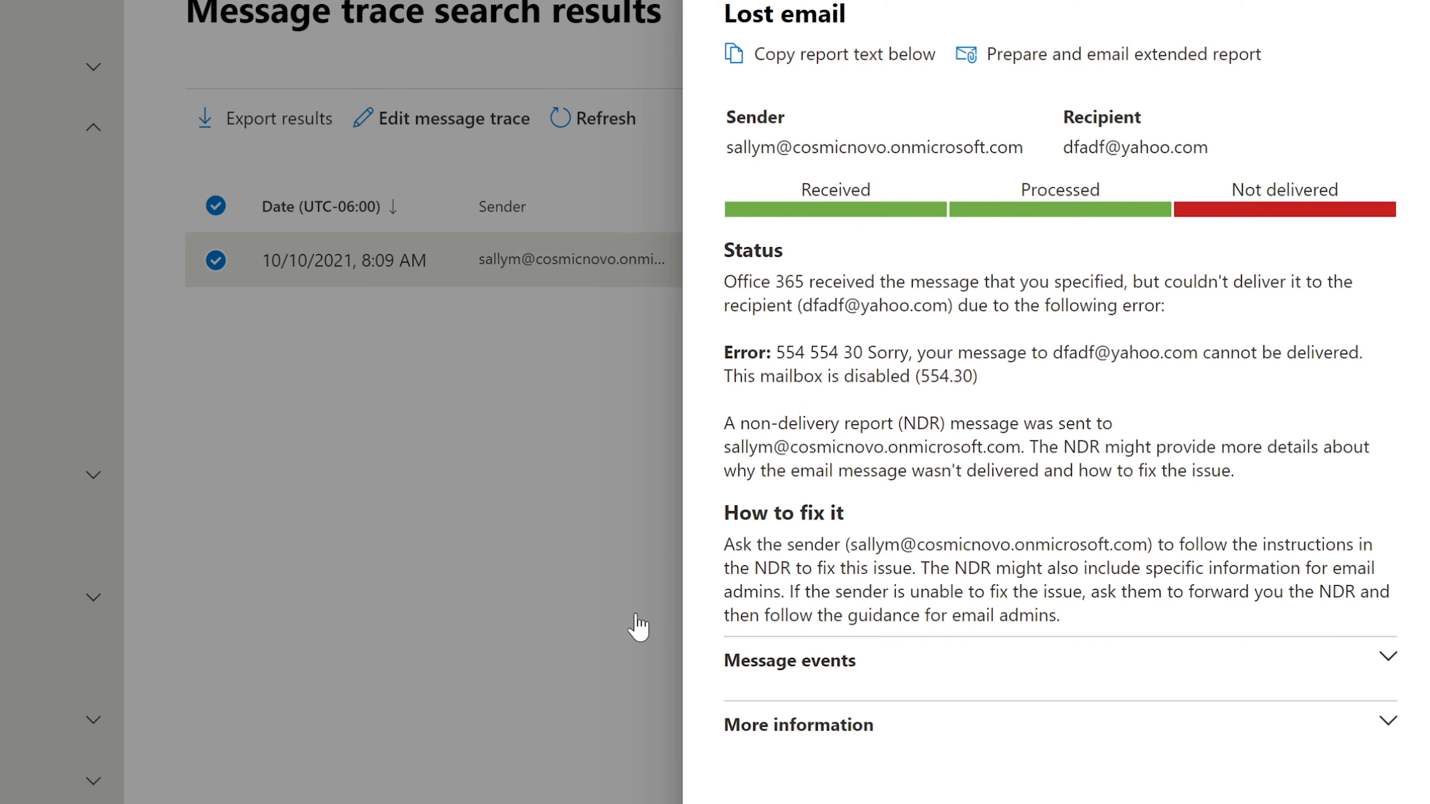
# Close the details, reopen the trace criteria and widen the time range to 2 days
pyautogui.click(1398, 11)
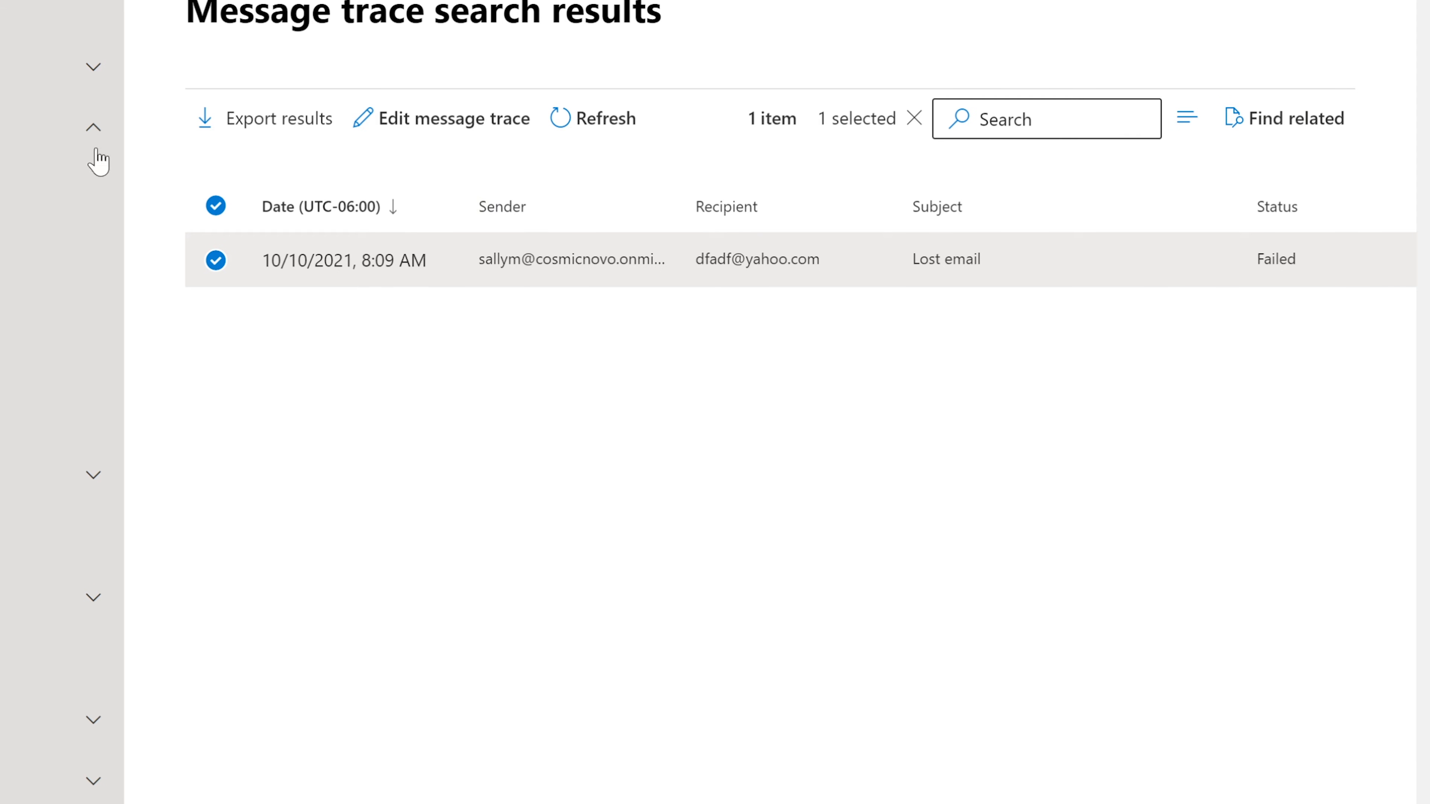
pyautogui.click(374, 124)
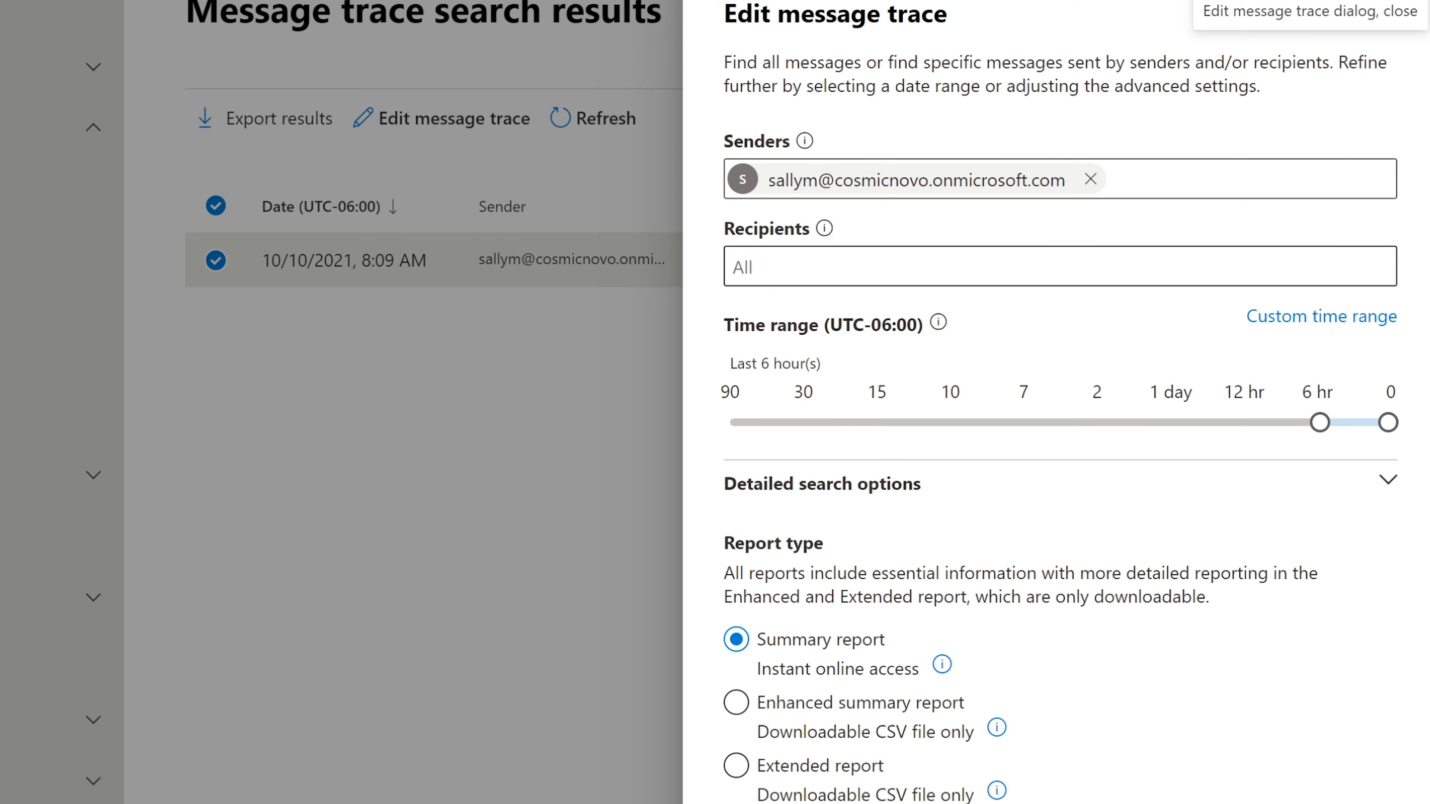
pyautogui.click(744, 267)
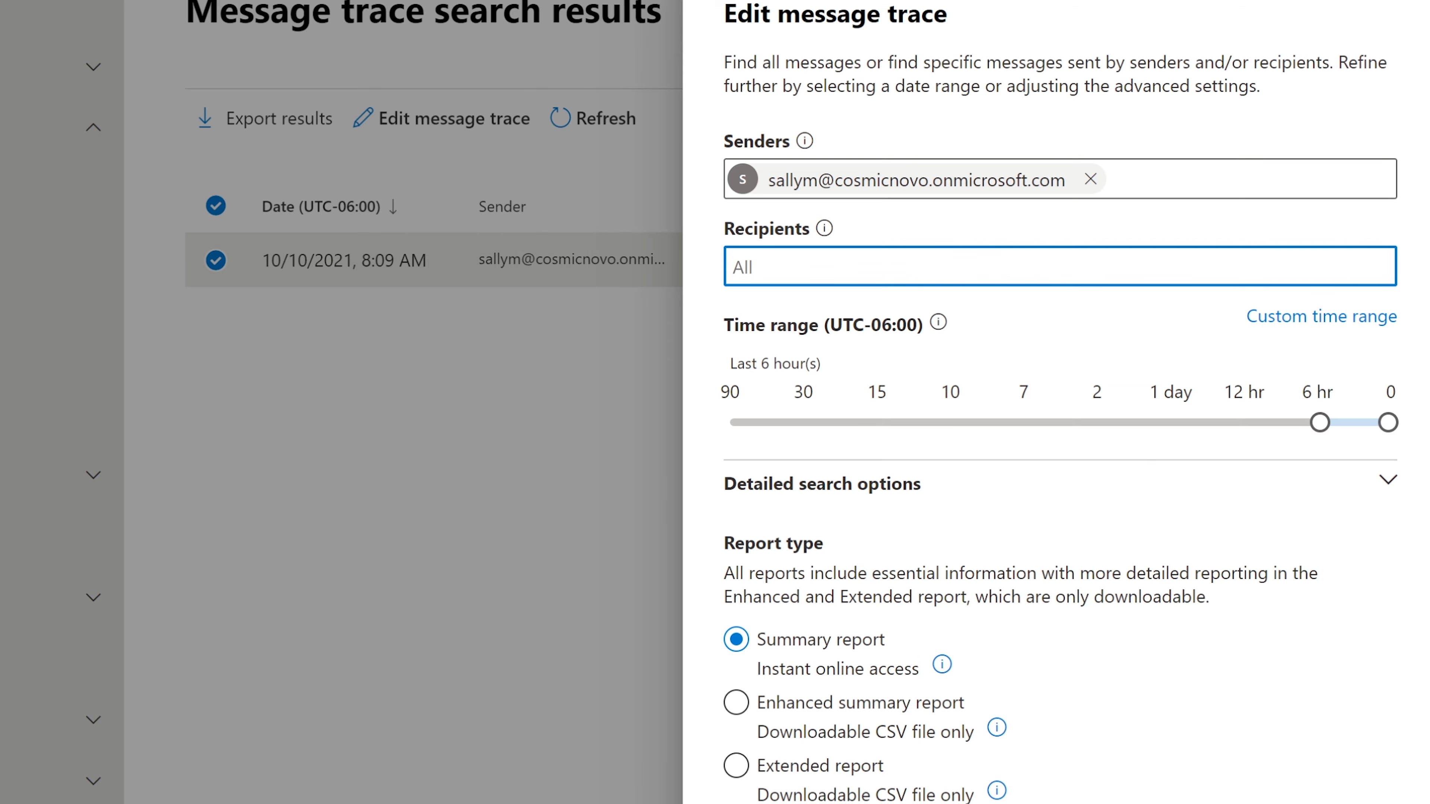
pyautogui.click(1320, 423)
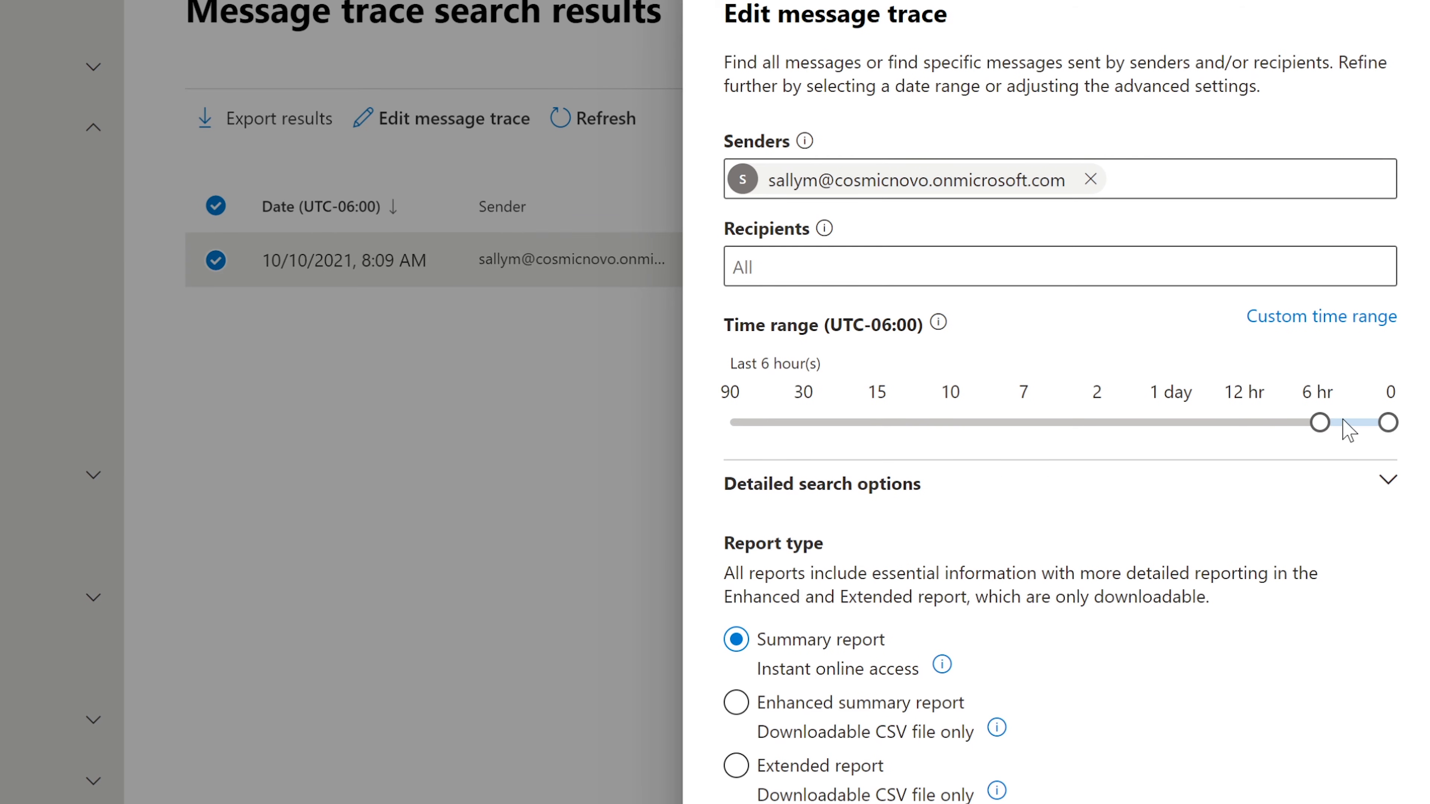
pyautogui.moveTo(1160, 431); pyautogui.dragTo(1030, 425)
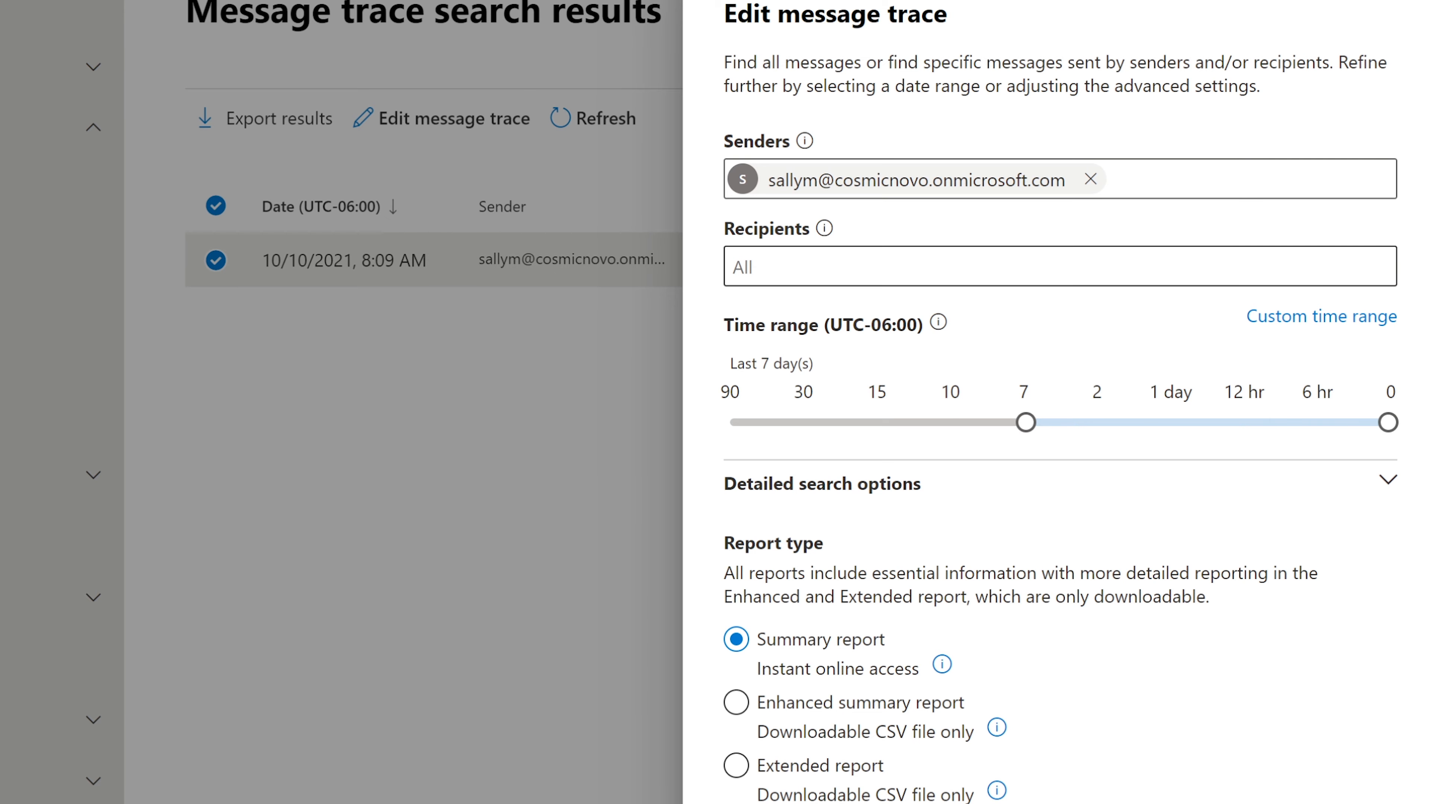
# Add two matching users as recipients of the trace
pyautogui.click(845, 266)
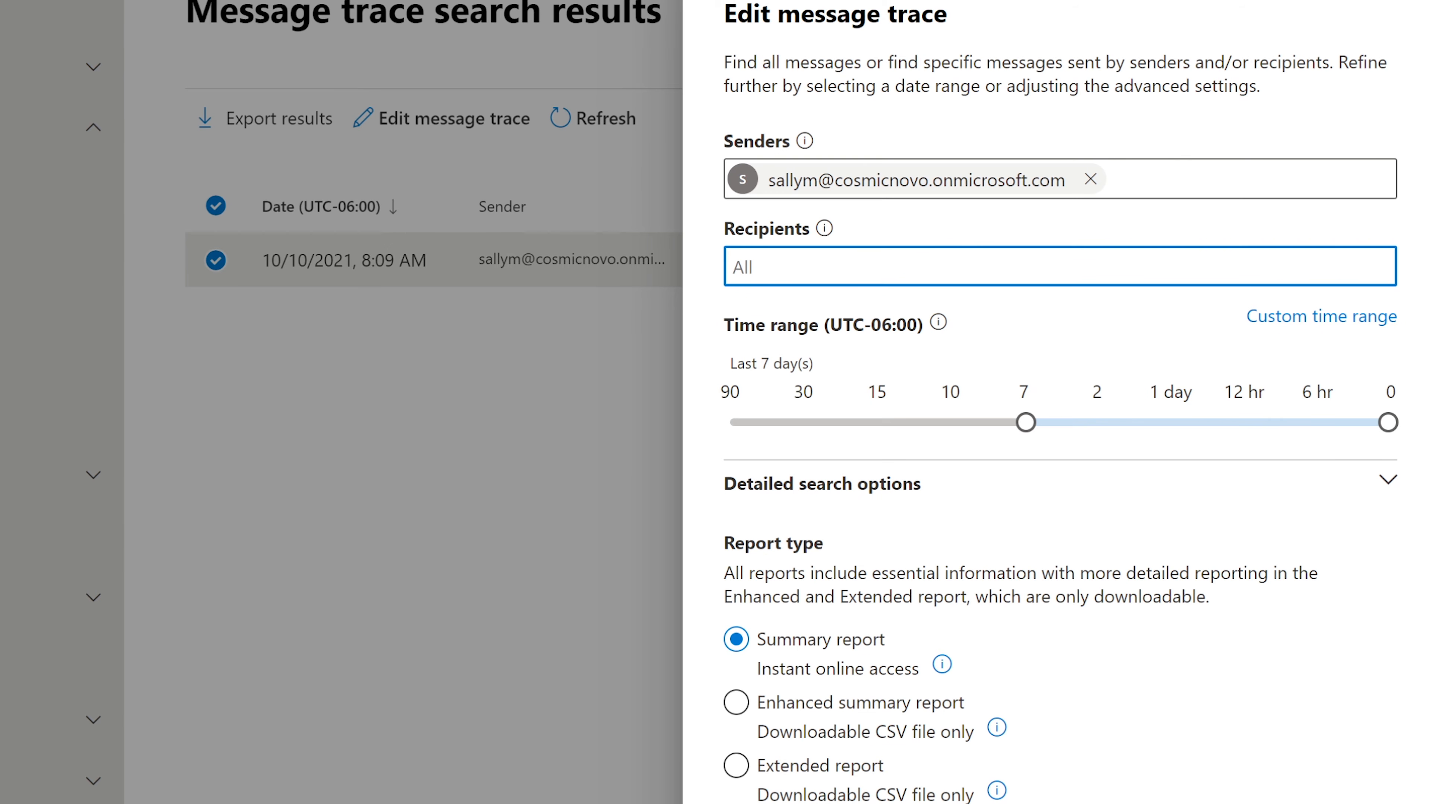
pyautogui.write('erv')
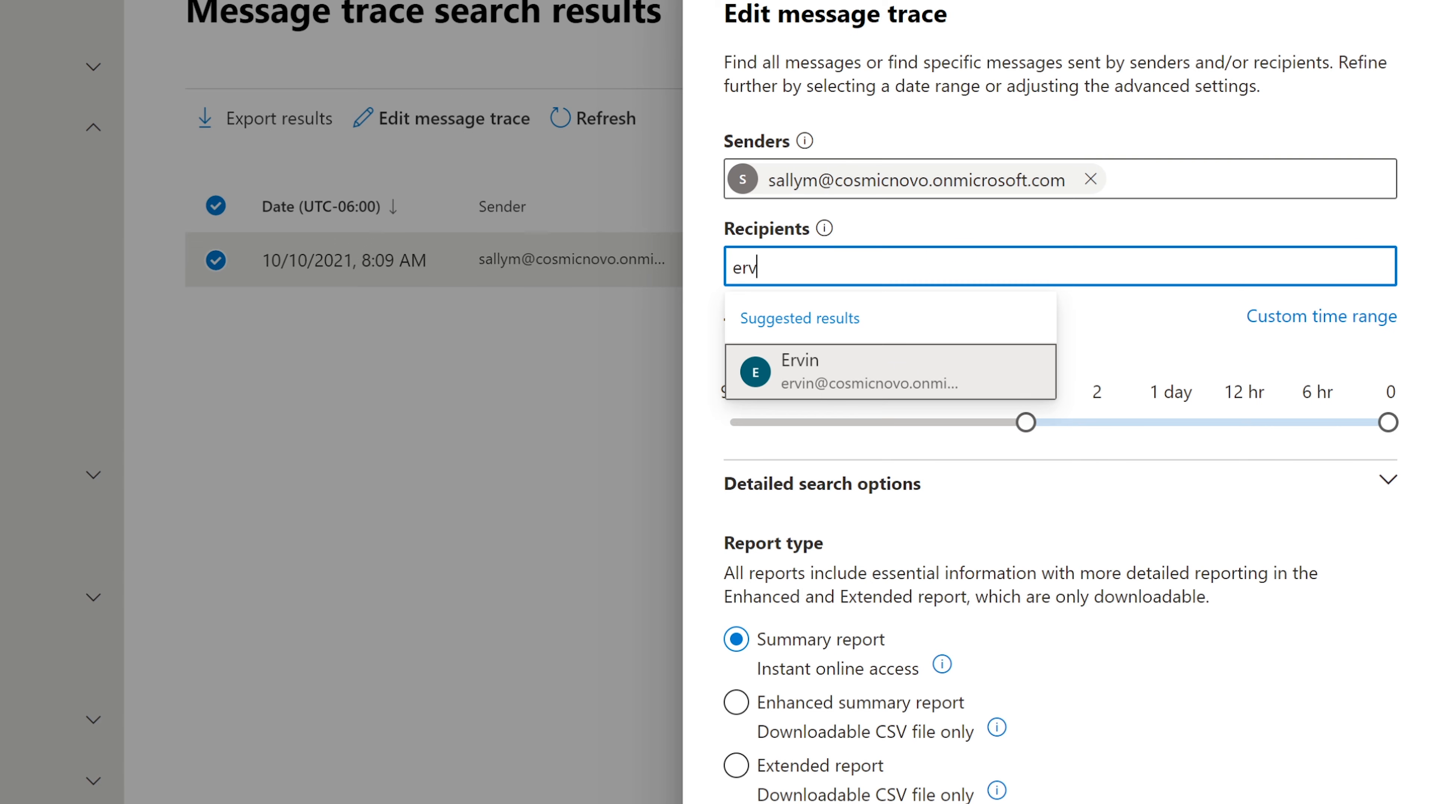
pyautogui.click(861, 380)
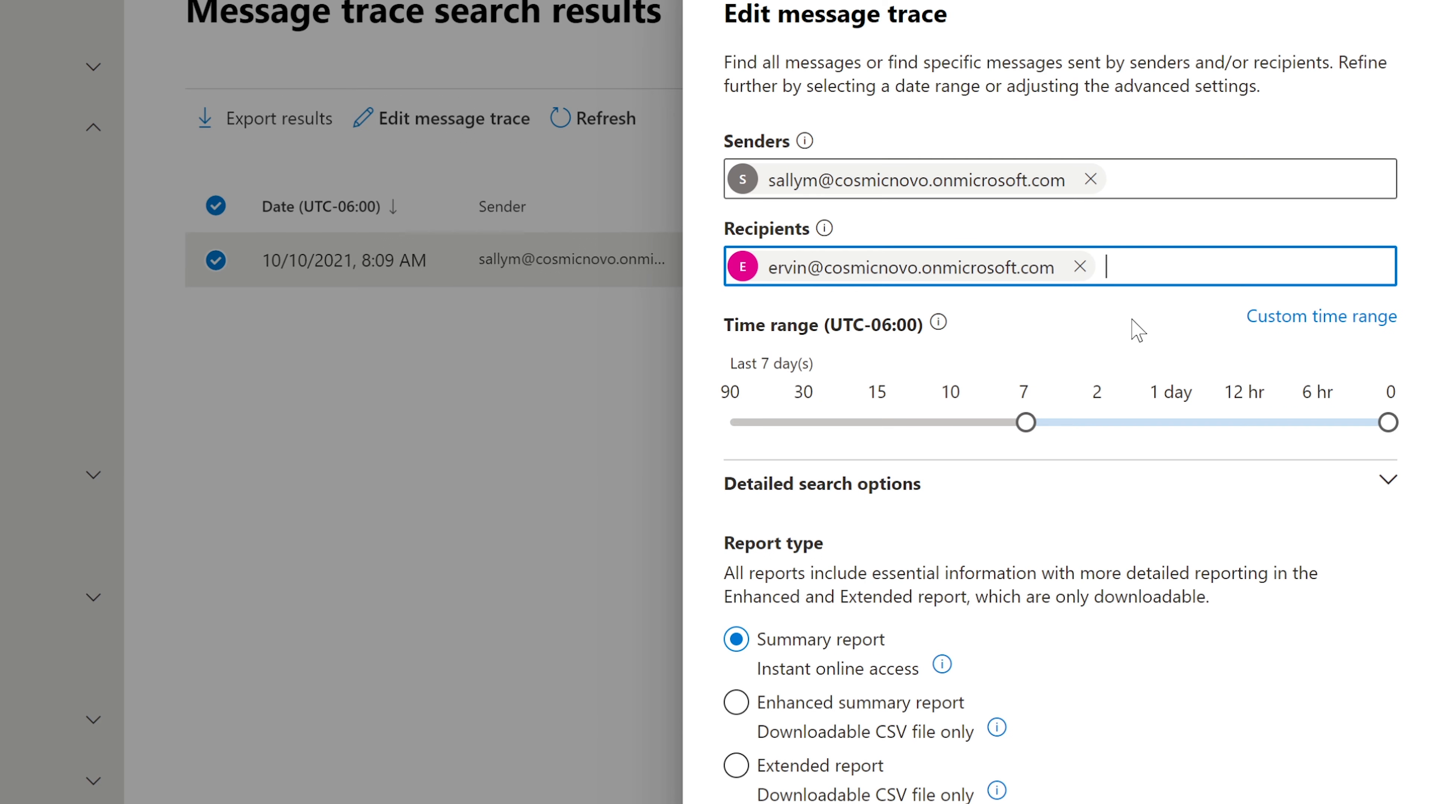
pyautogui.write('bob')
pyautogui.click(1176, 397)
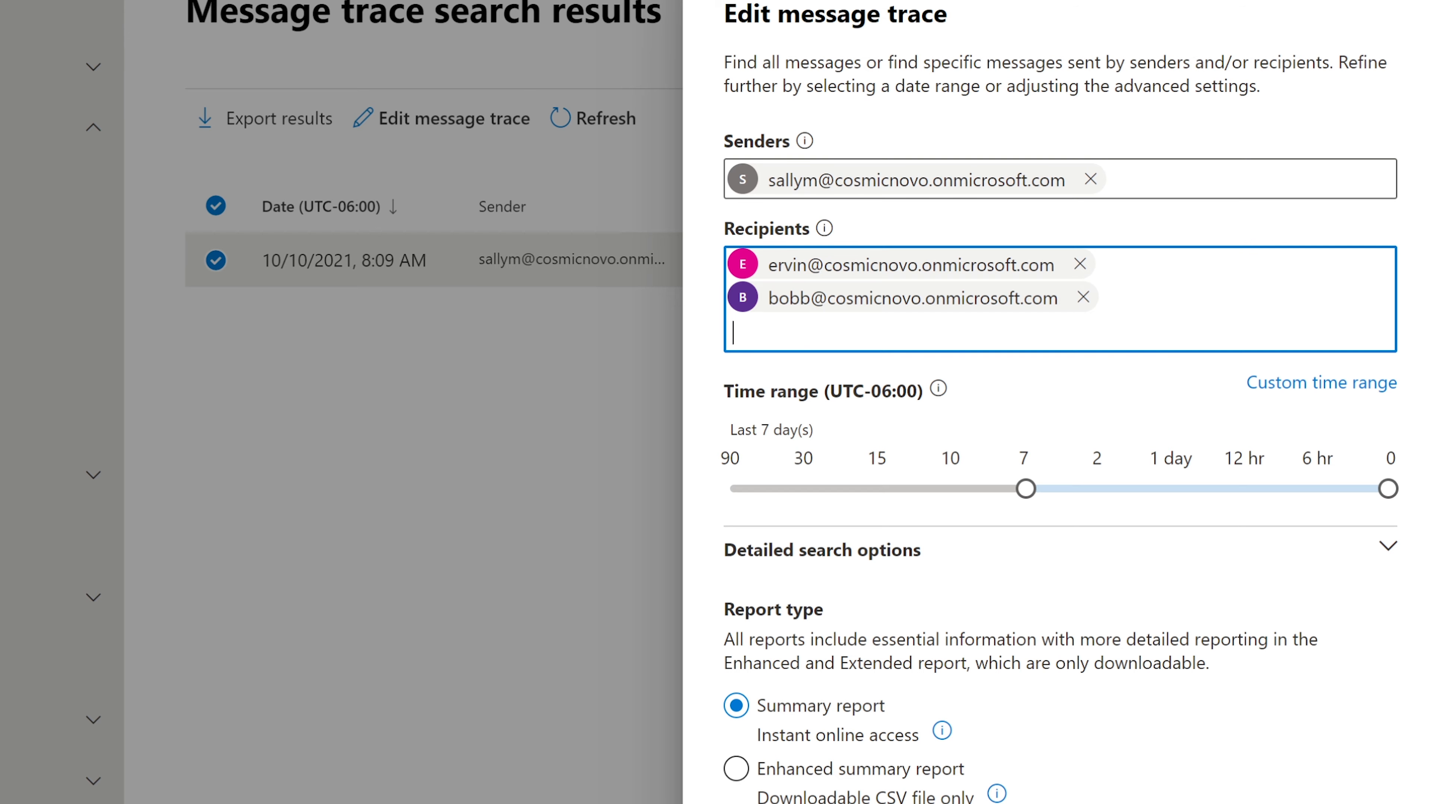
# Add the finance distribution group and a fourth user, then rerun the trace
pyautogui.write('finace')
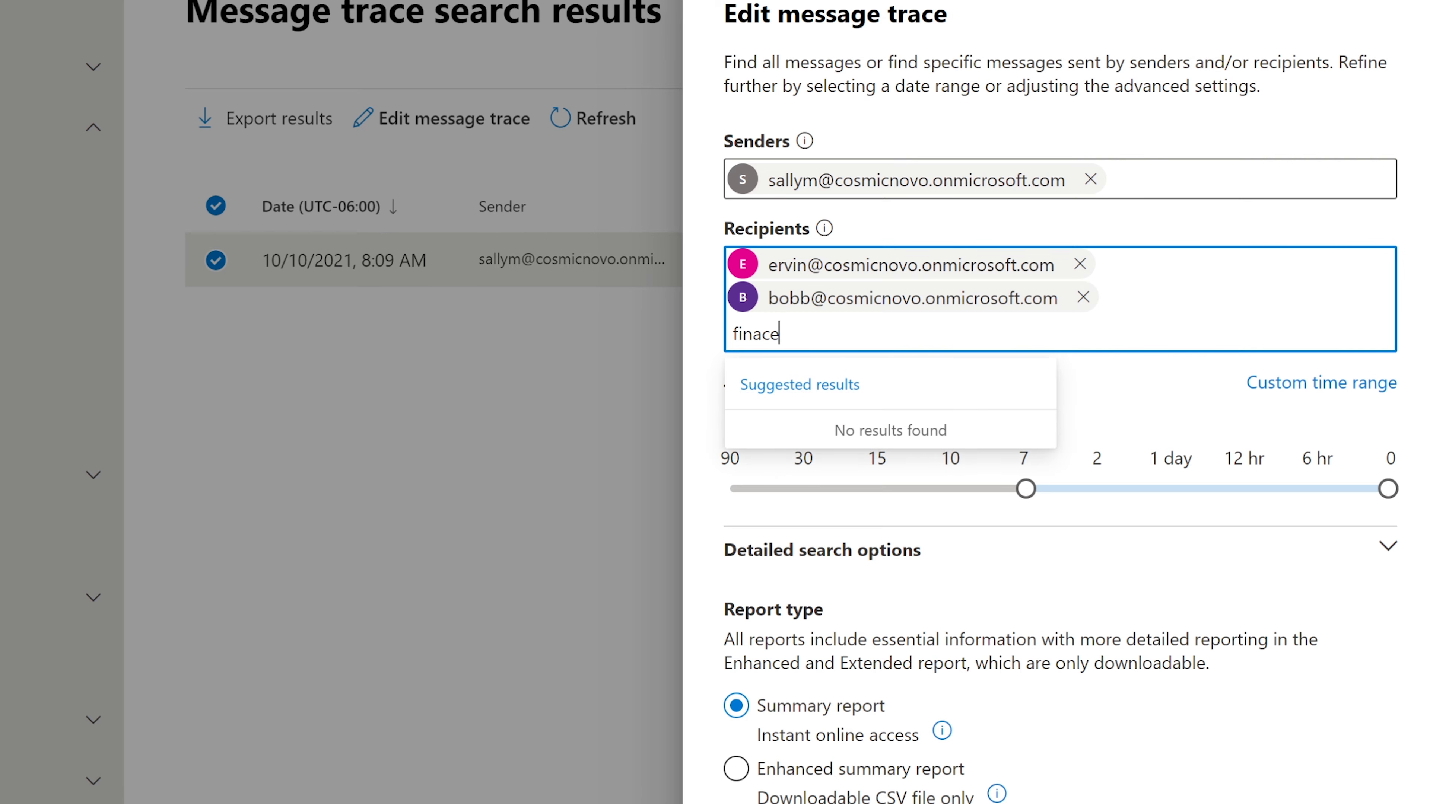
pyautogui.press('BackSpace')
pyautogui.press('BackSpace')
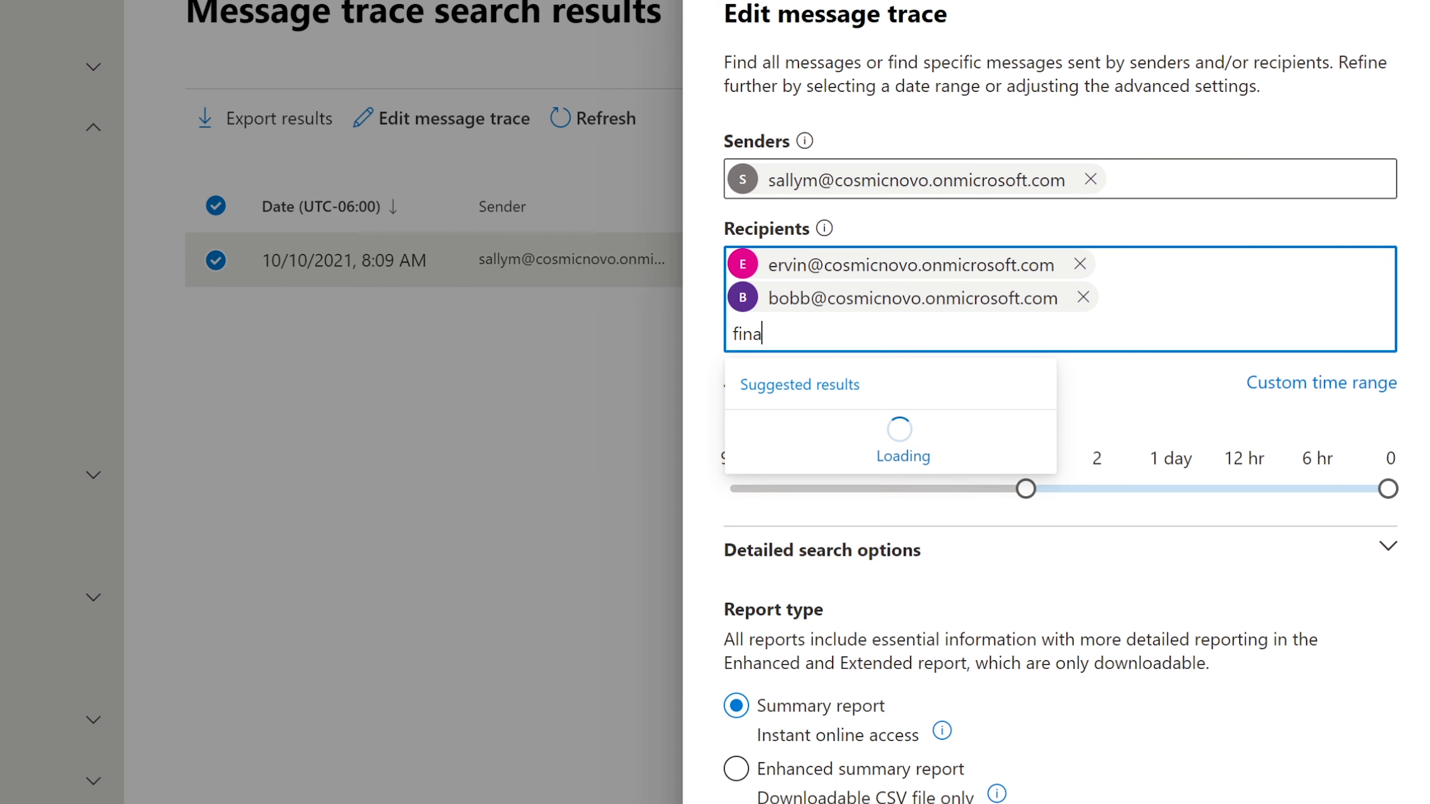
pyautogui.write('n')
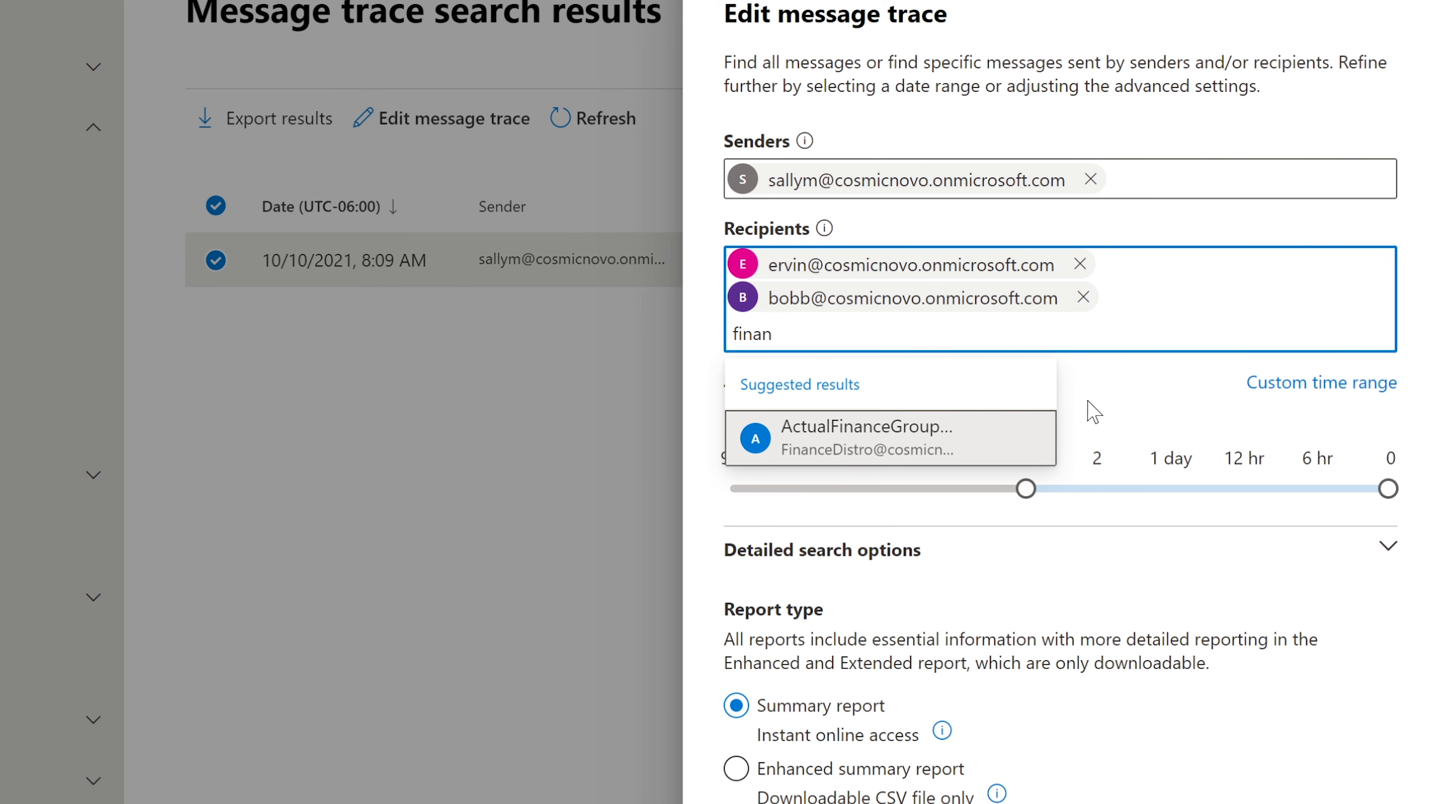
pyautogui.click(923, 439)
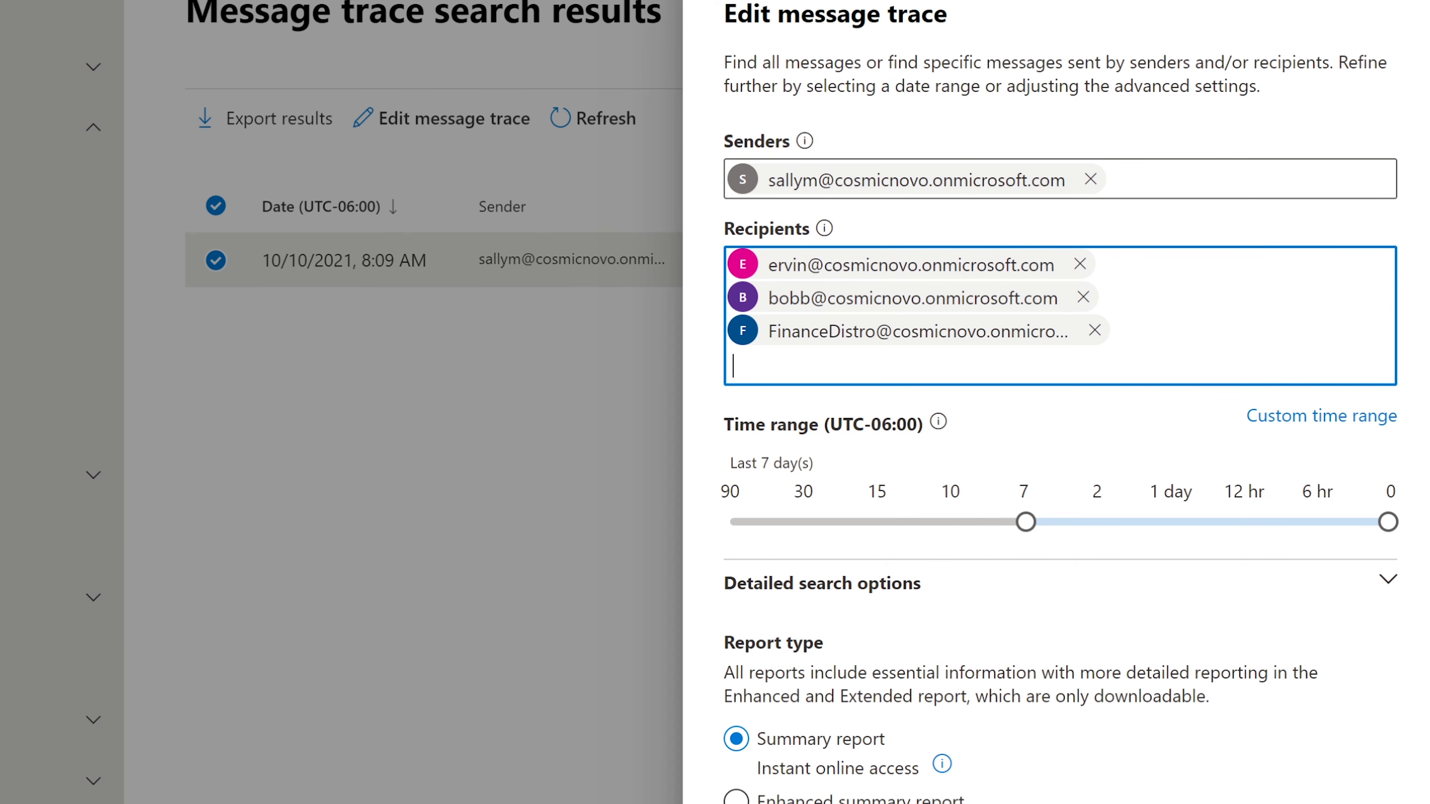
pyautogui.write('mike')
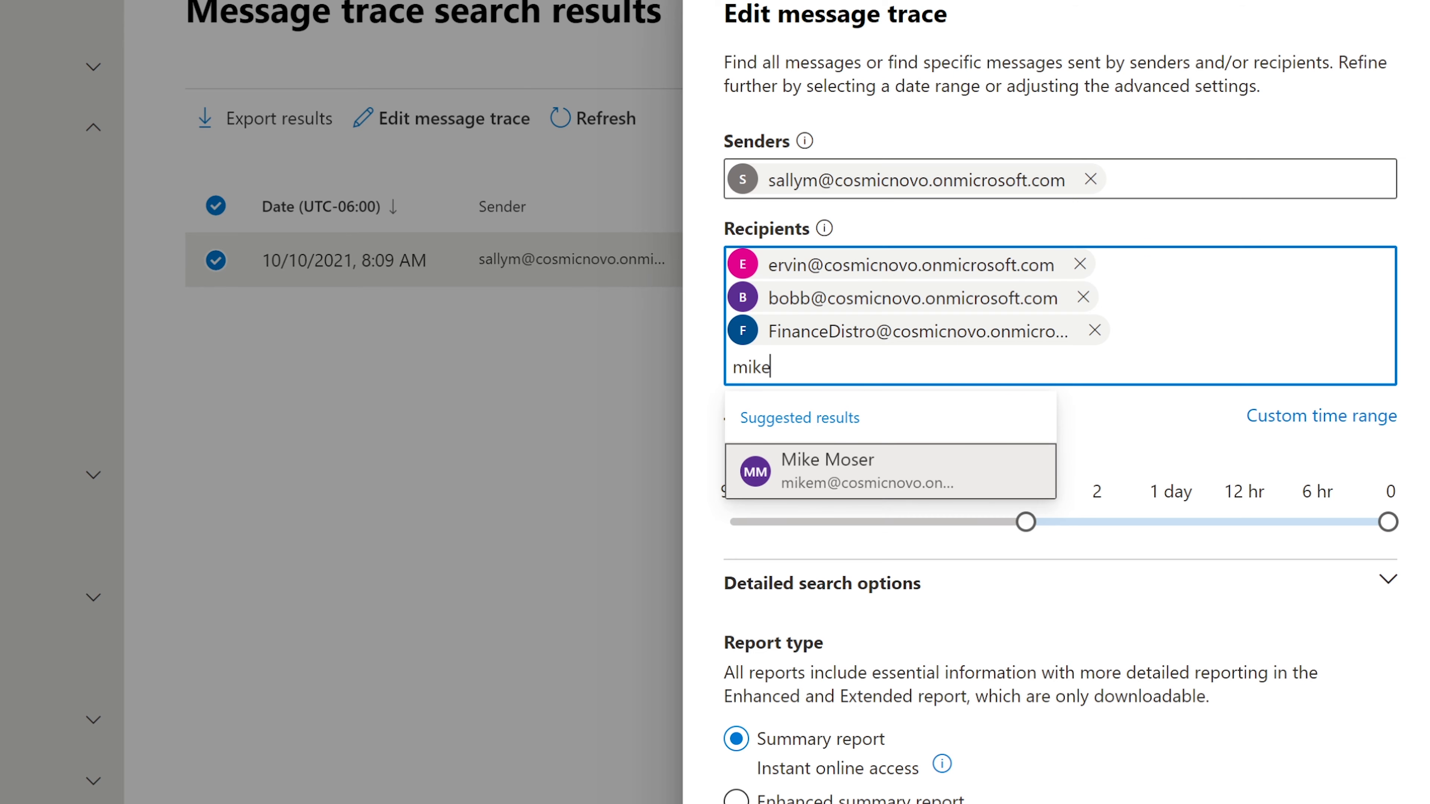
pyautogui.click(782, 462)
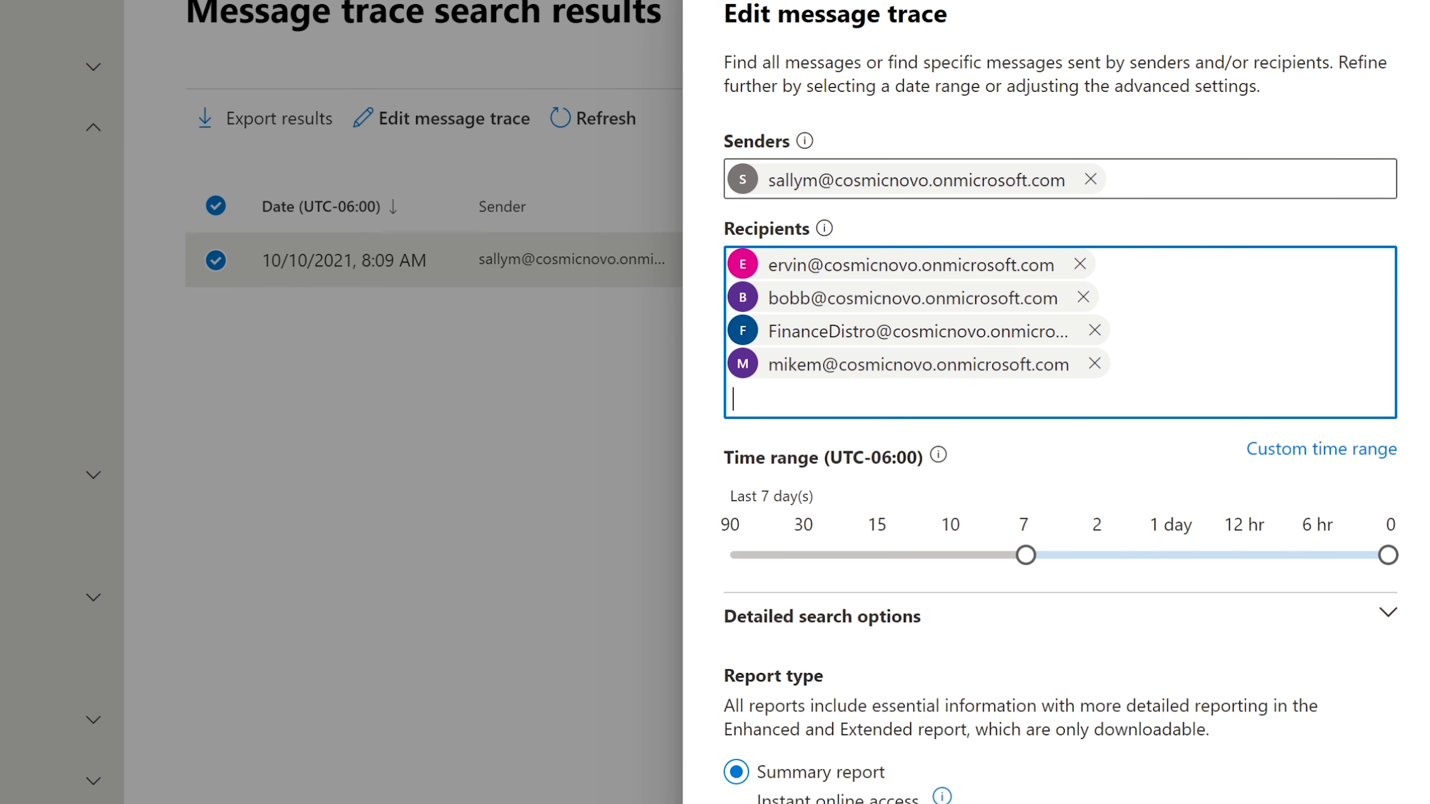
pyautogui.click(766, 803)
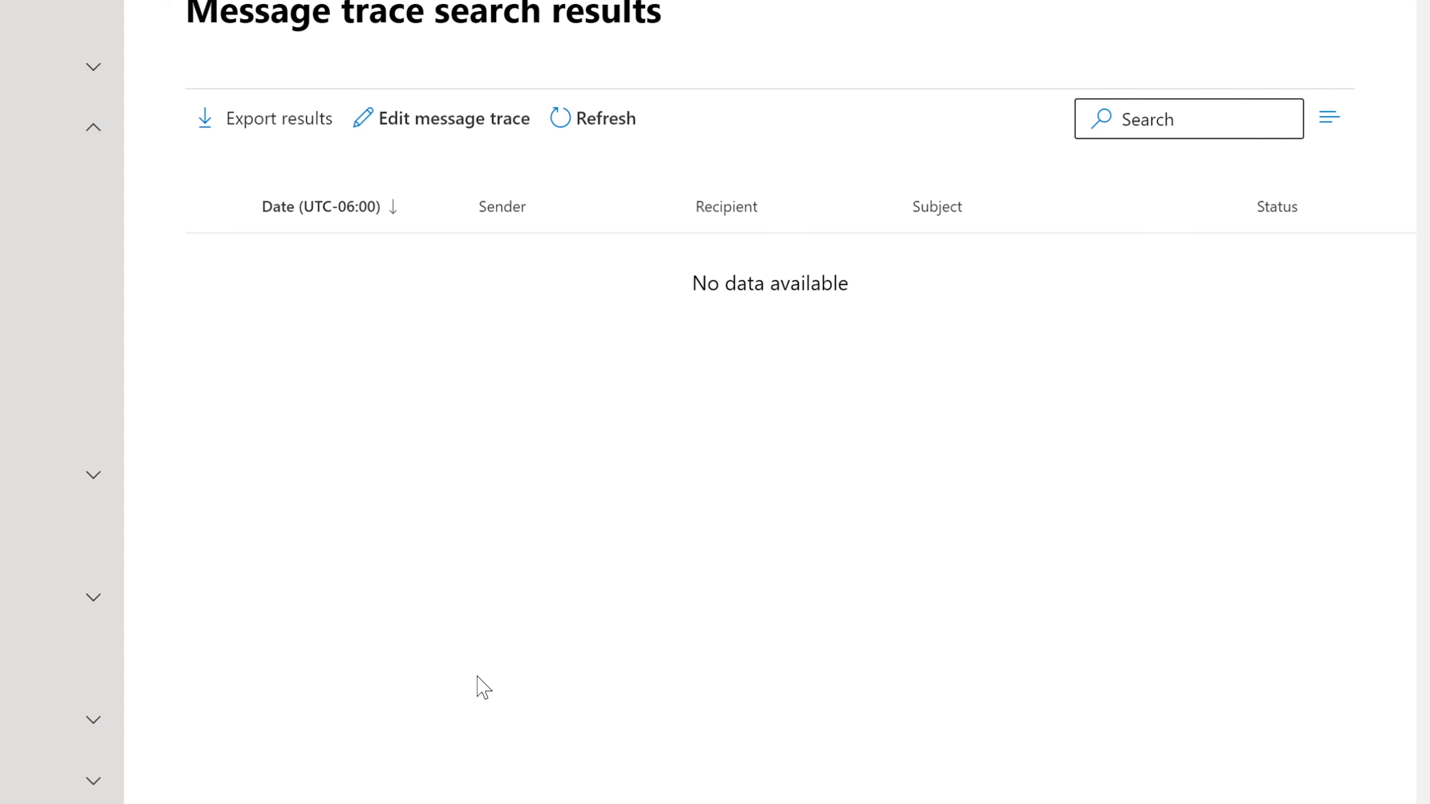
# Widen the trace to the last 90 days and request an Enhanced summary report
pyautogui.click(392, 129)
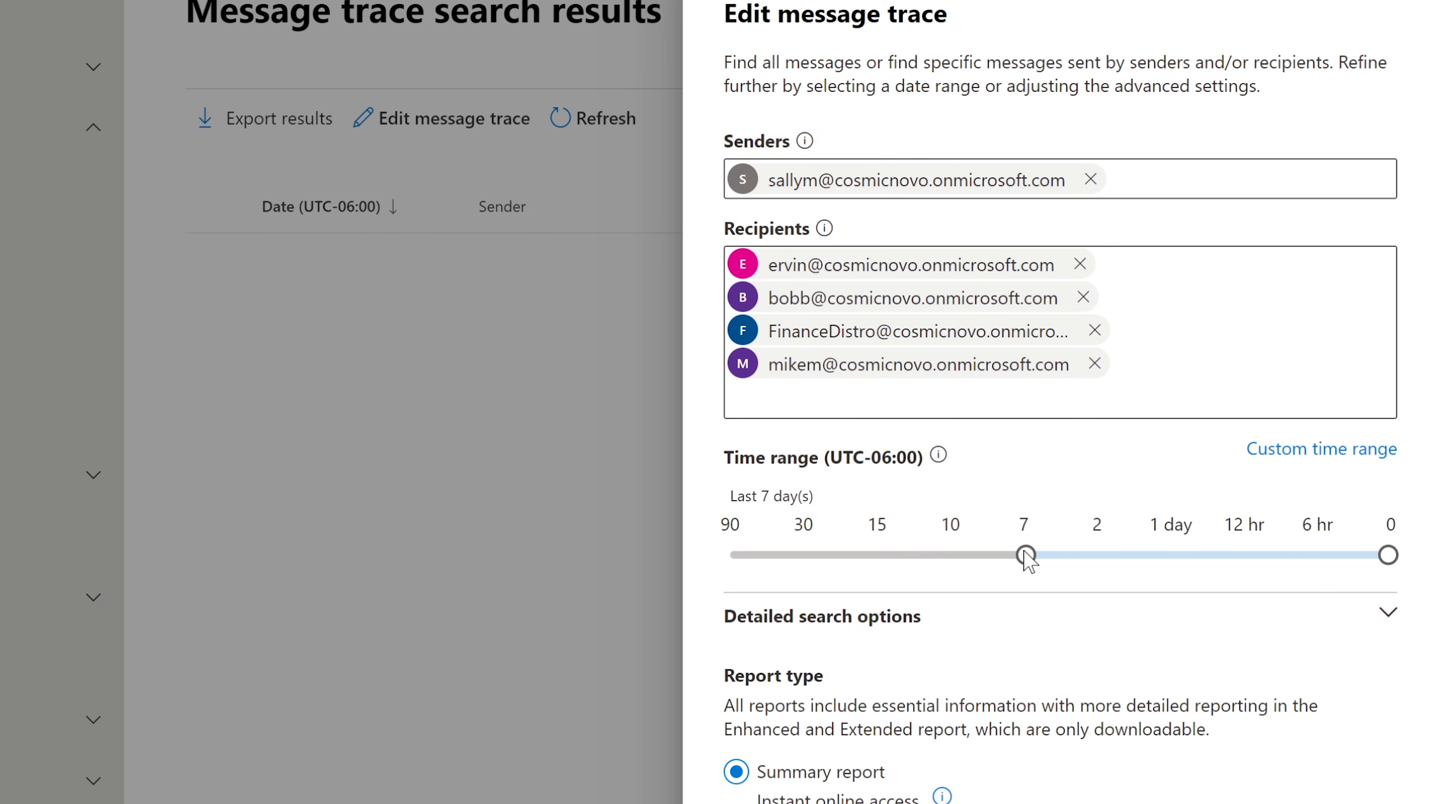
pyautogui.moveTo(838, 561); pyautogui.dragTo(742, 556)
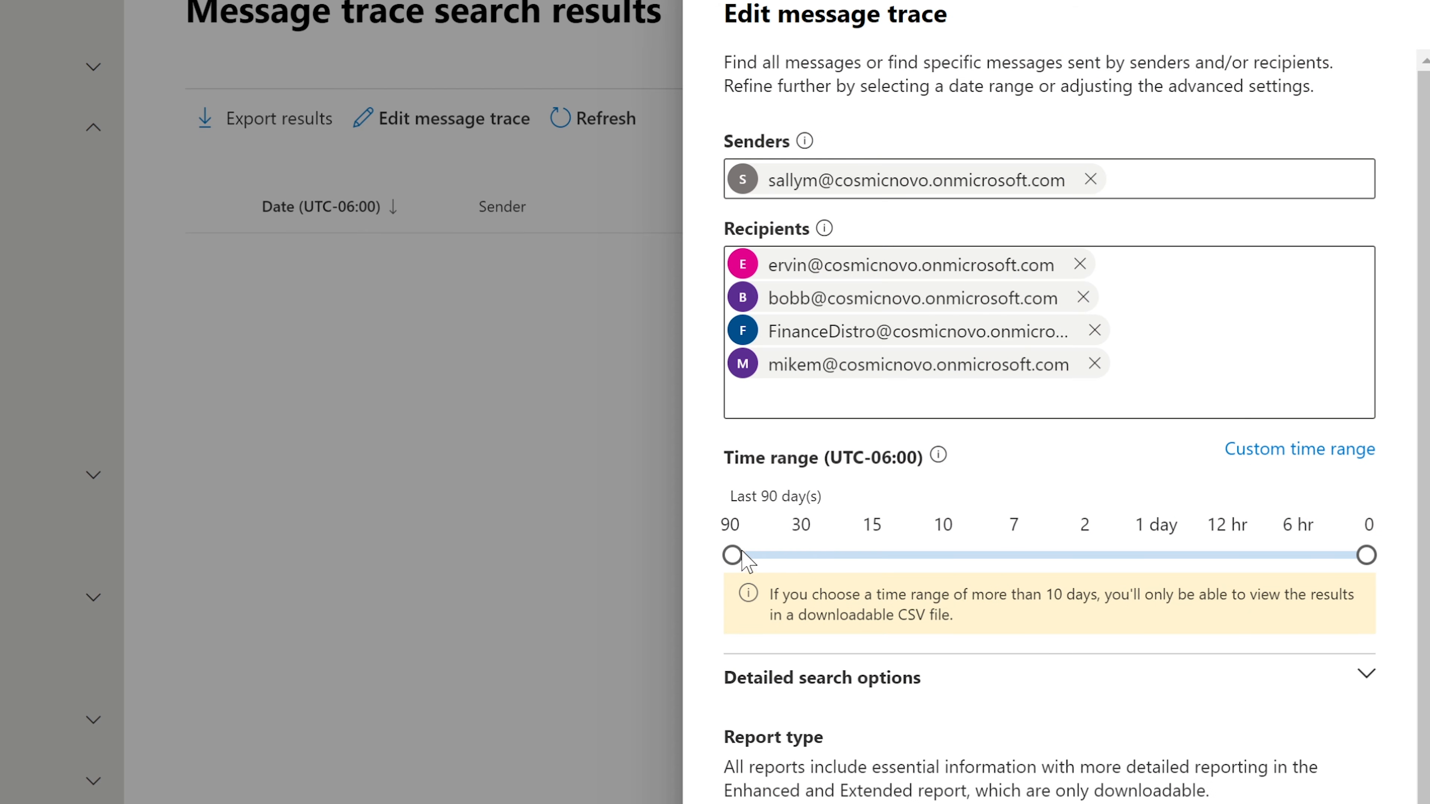
pyautogui.scroll(-1, 1049, 422)
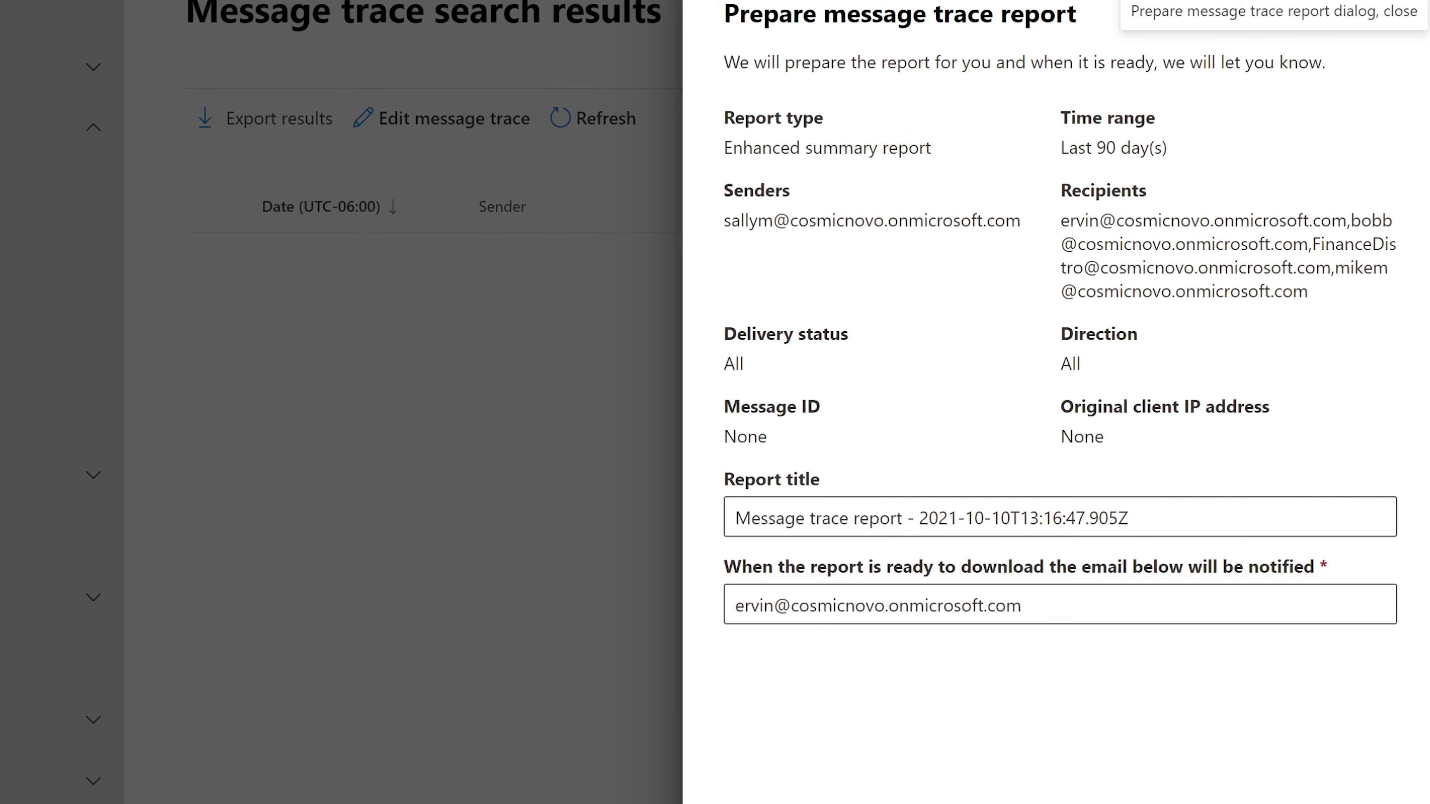
pyautogui.click(816, 802)
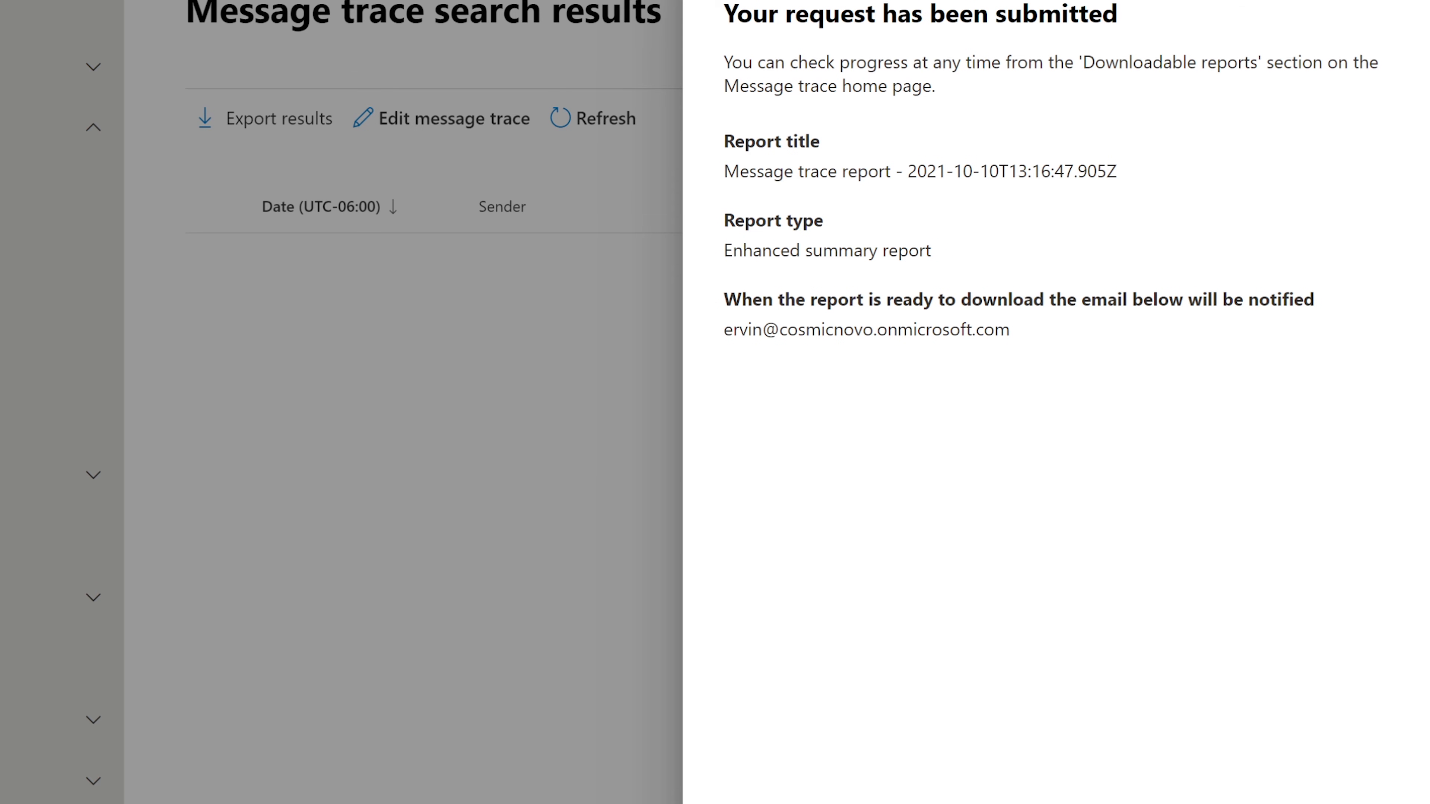
# Point out the progress and Downloadable reports notes, then dismiss the submission confirmation
pyautogui.moveTo(723, 62); pyautogui.dragTo(1286, 85)
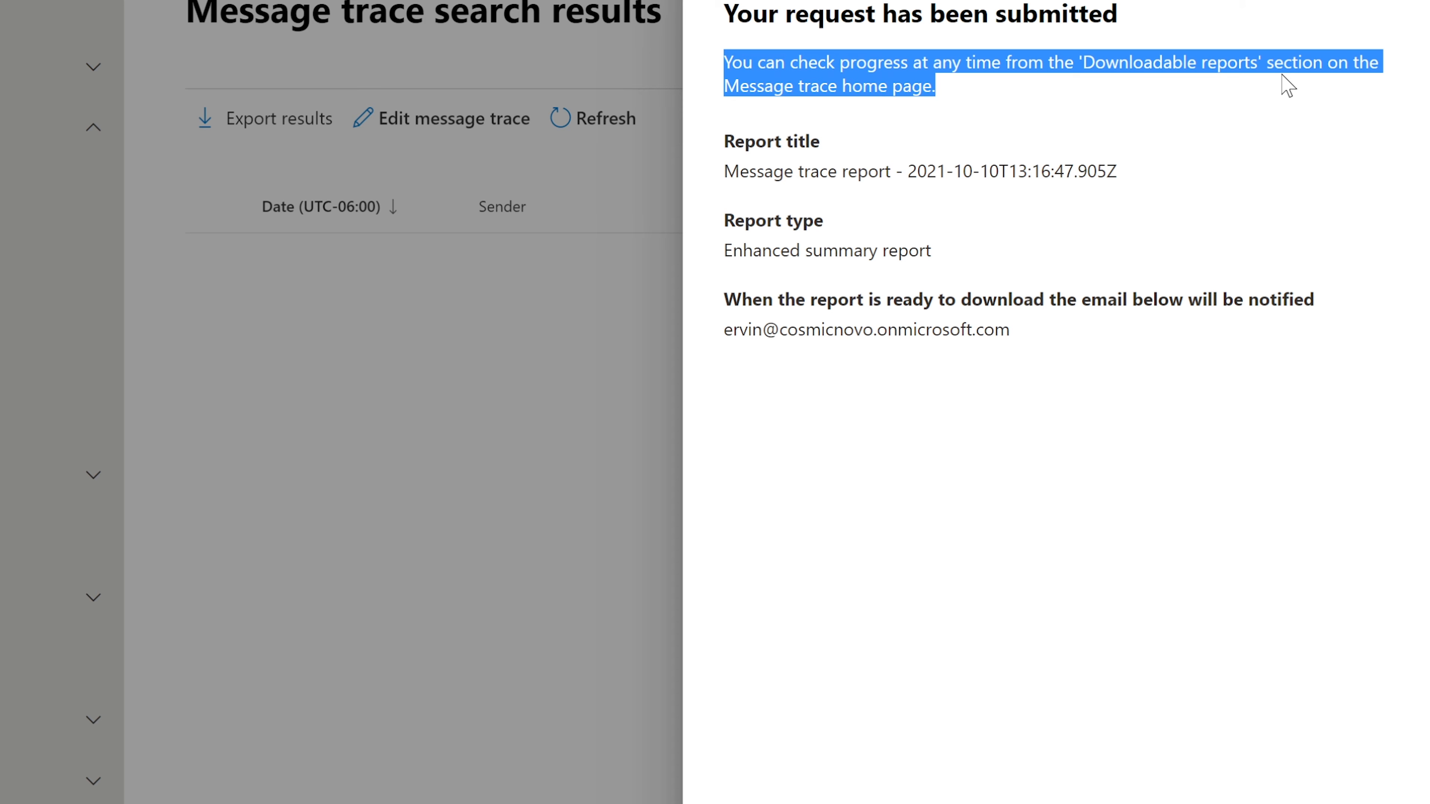
pyautogui.click(951, 79)
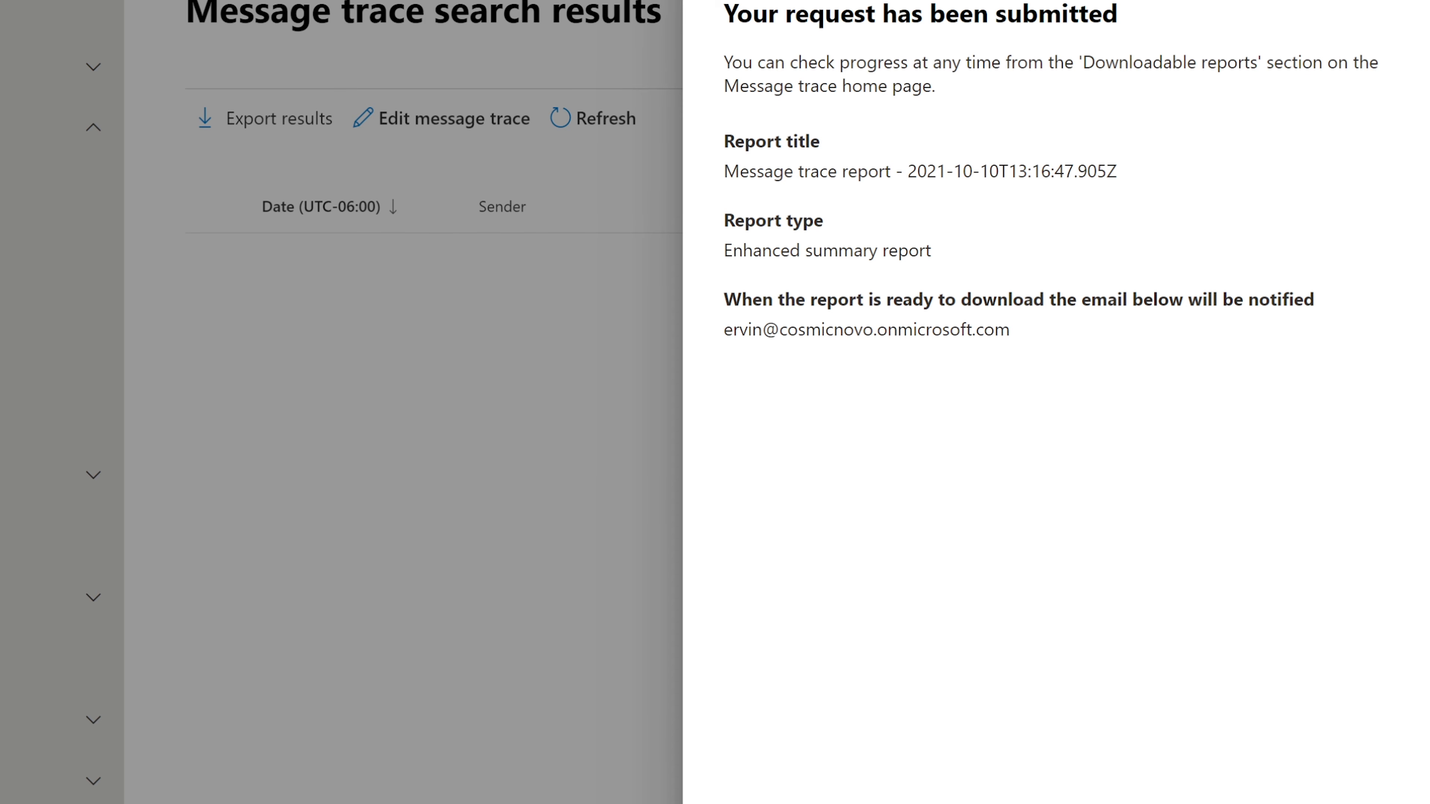
pyautogui.moveTo(1082, 62); pyautogui.dragTo(1273, 63)
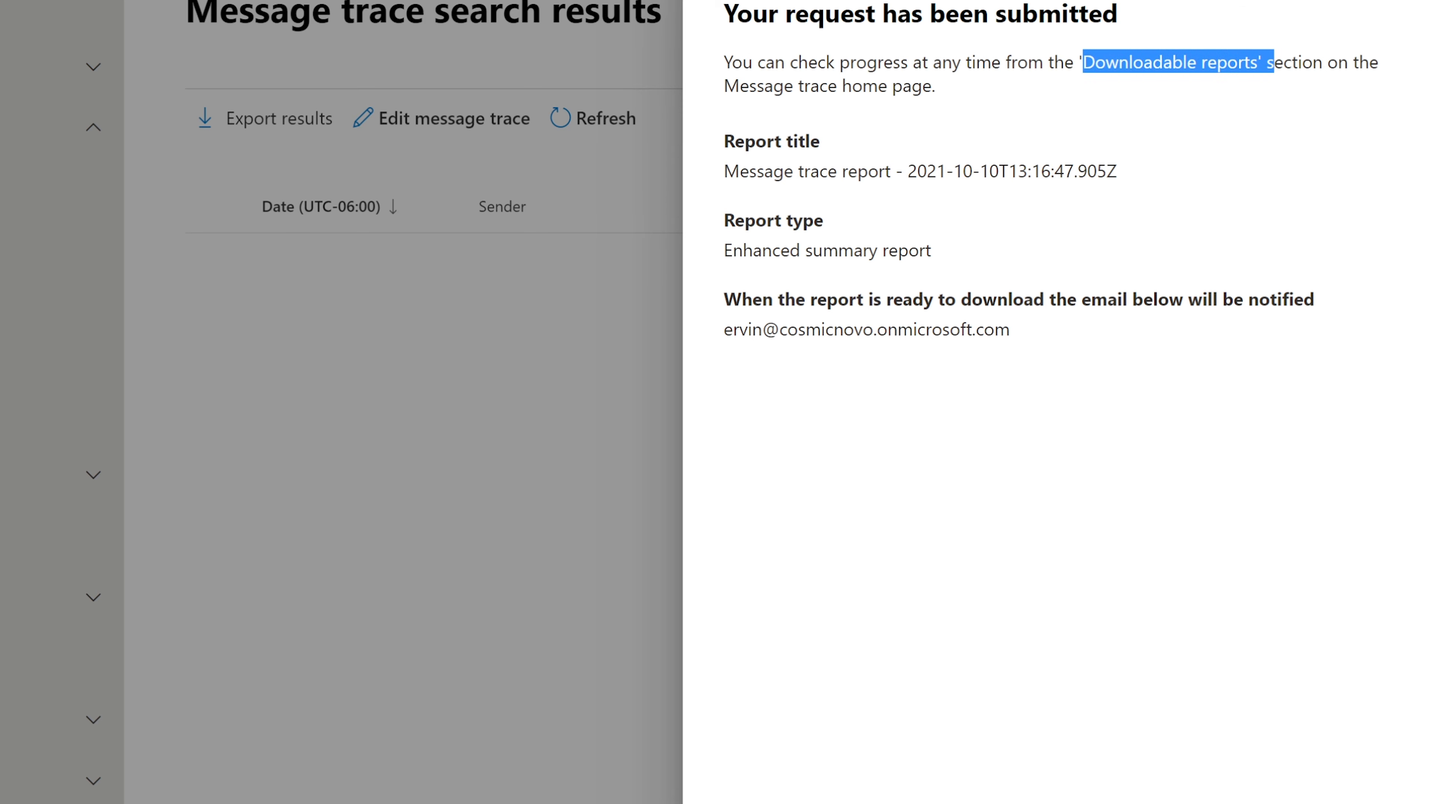
pyautogui.click(1396, 9)
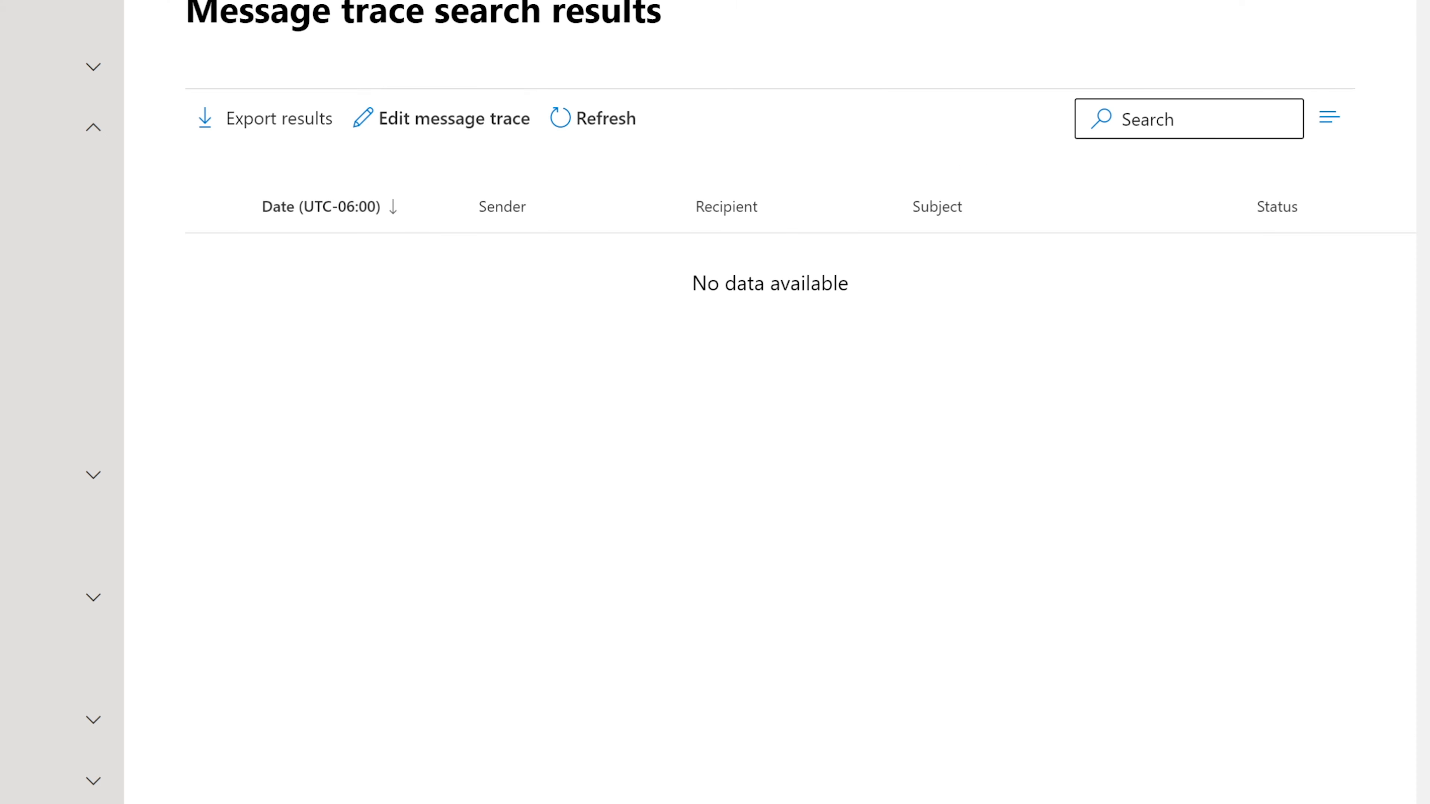
# Open Downloadable reports and view the queued Enhanced summary report's details
pyautogui.click(34, 220)
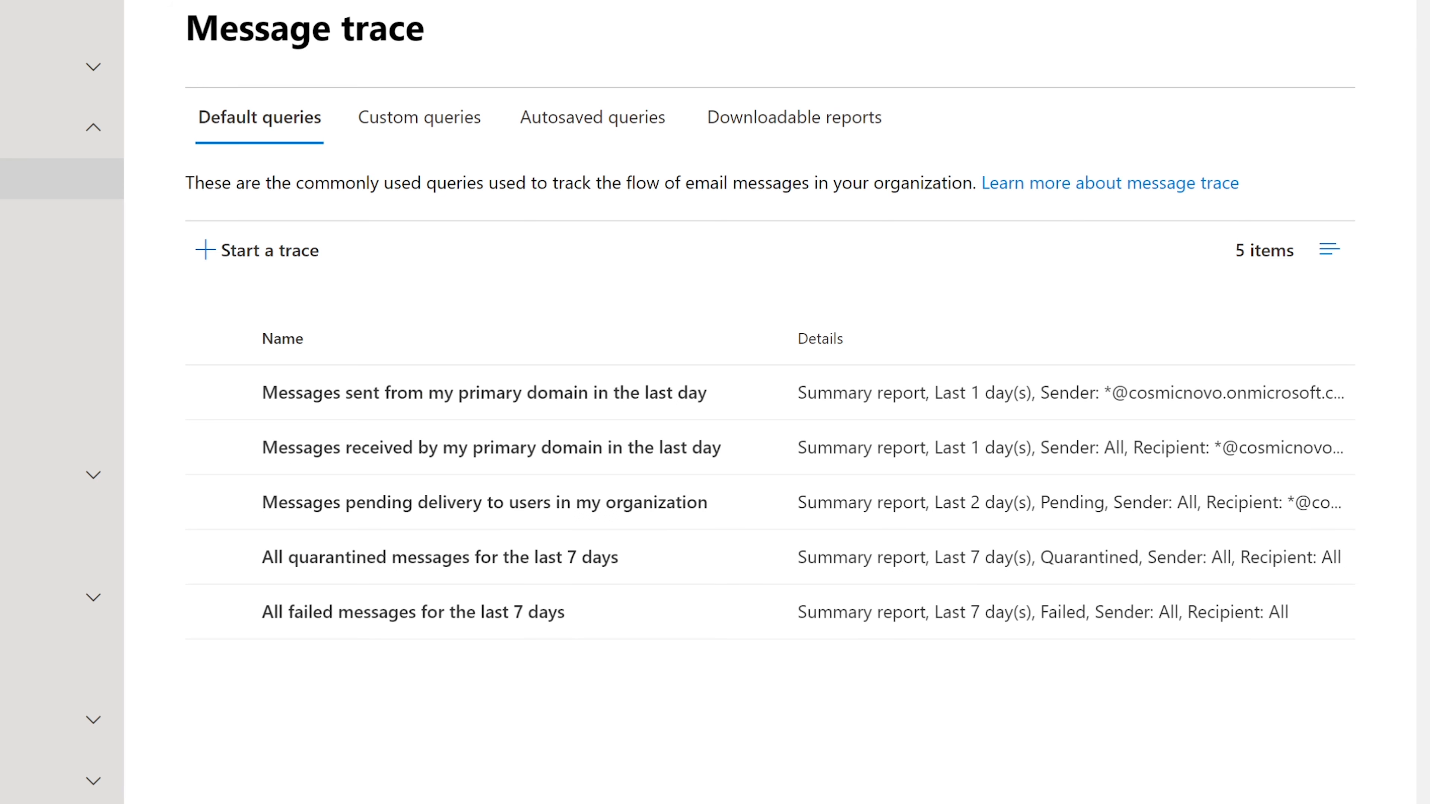
pyautogui.click(785, 125)
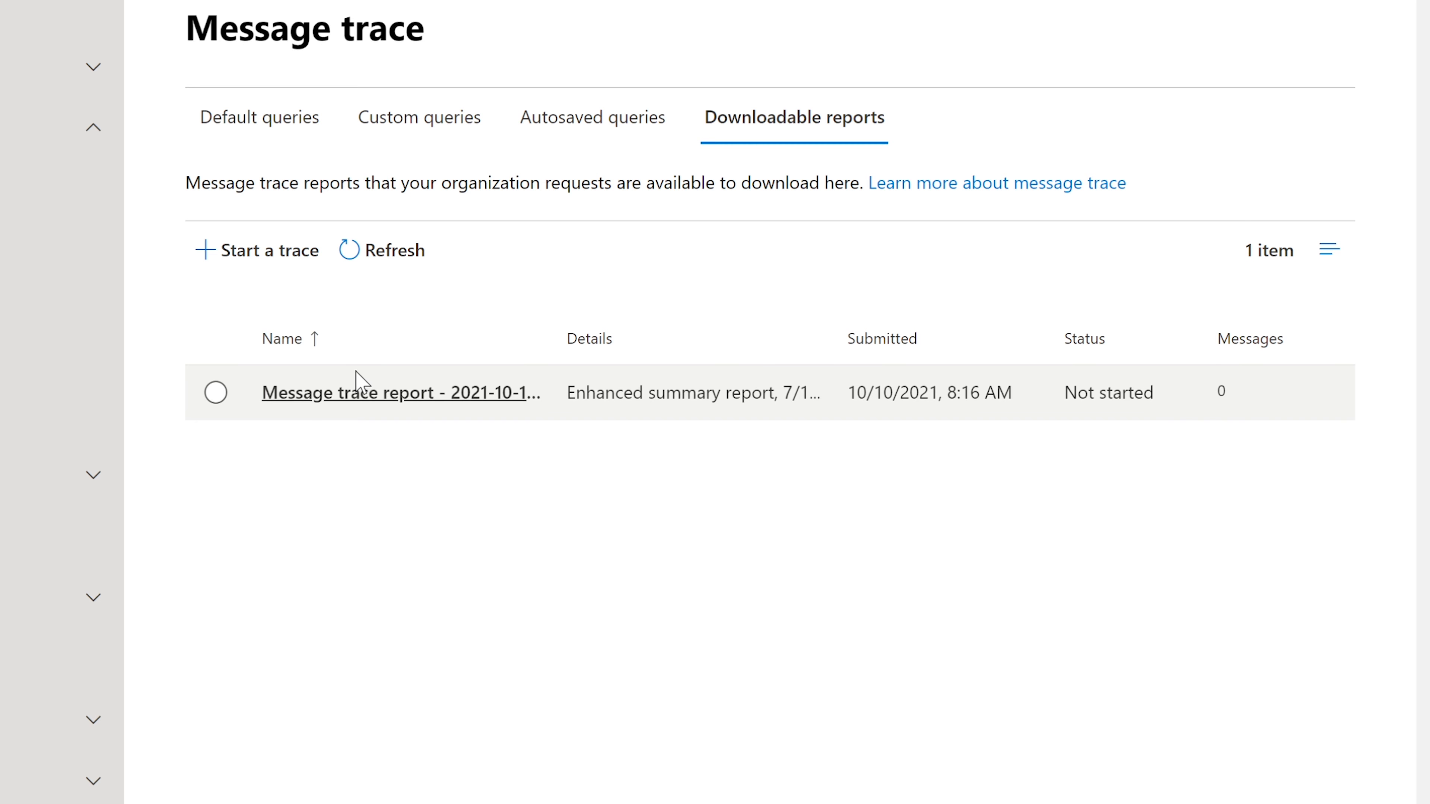
pyautogui.click(319, 395)
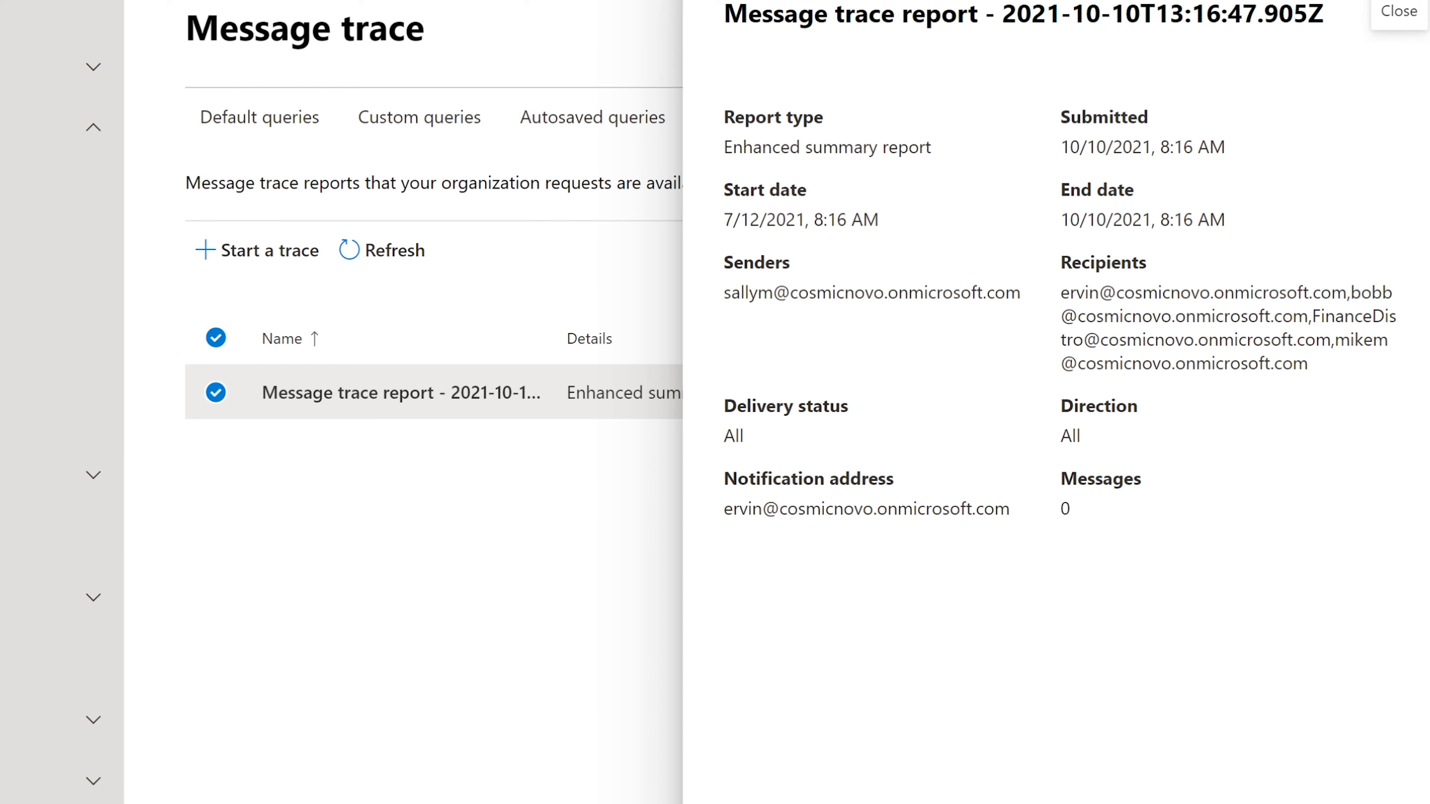
pyautogui.click(1401, 9)
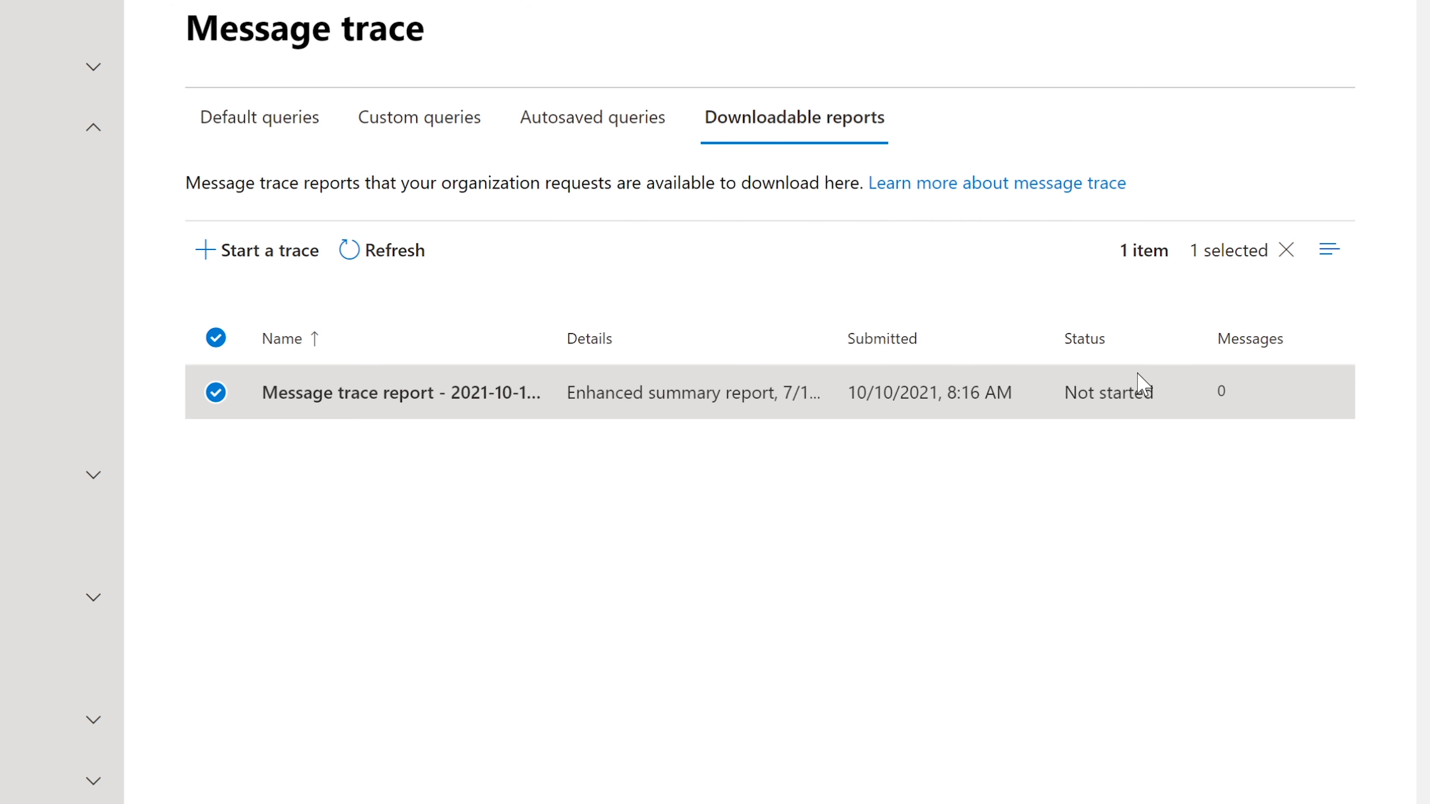
pyautogui.click(1106, 403)
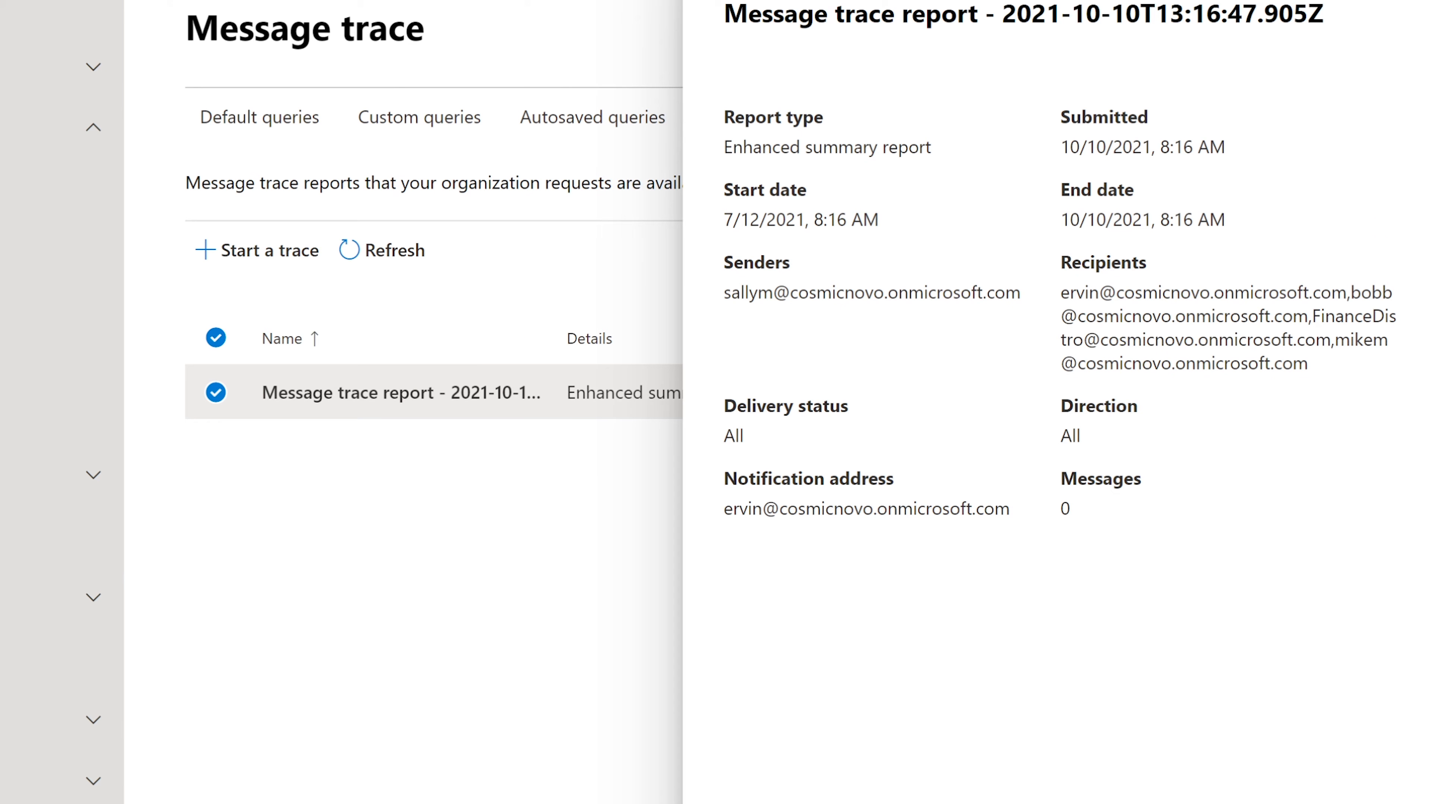
pyautogui.click(1399, 11)
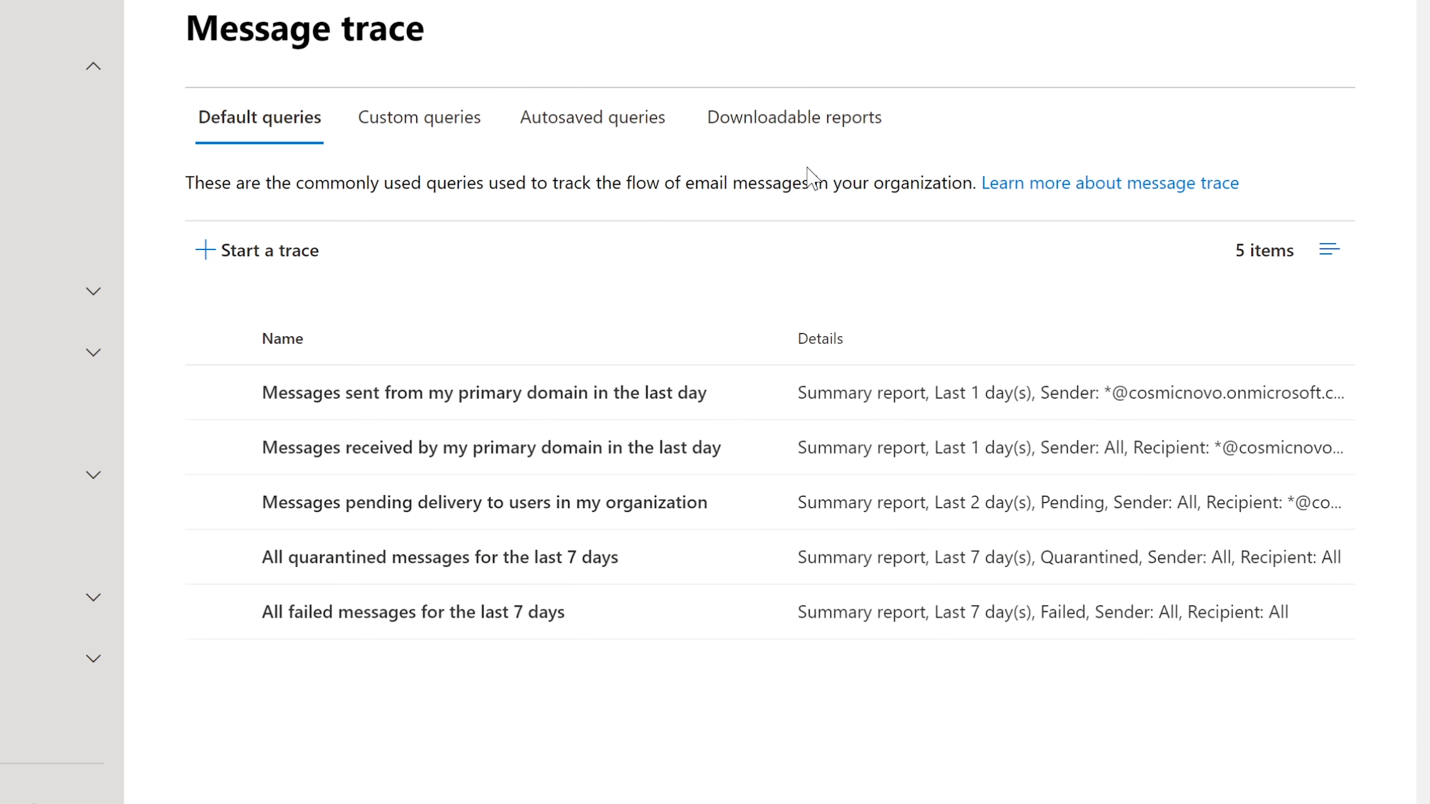
# Recheck the queued report's details, still Not started with 0 messages
pyautogui.click(723, 107)
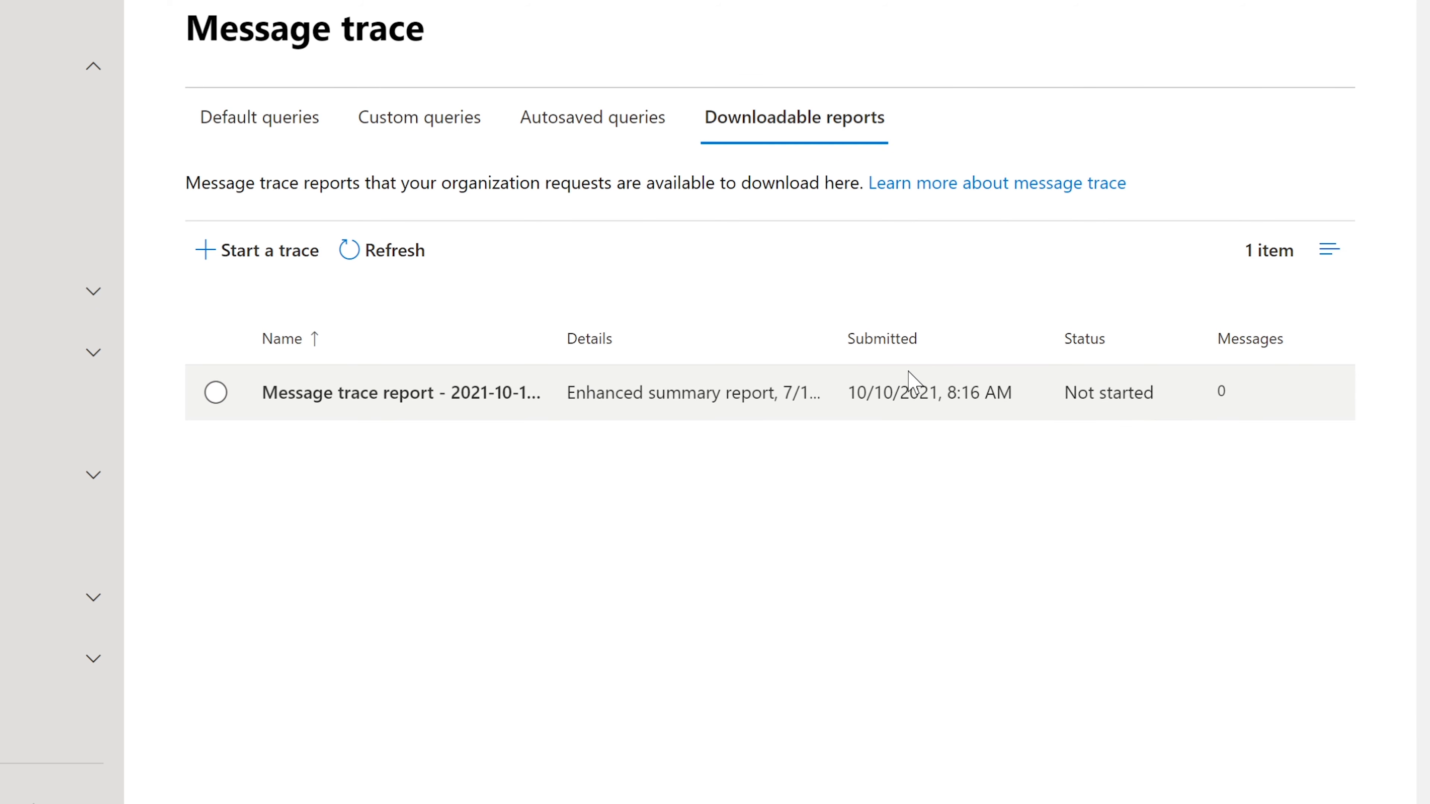
pyautogui.click(284, 393)
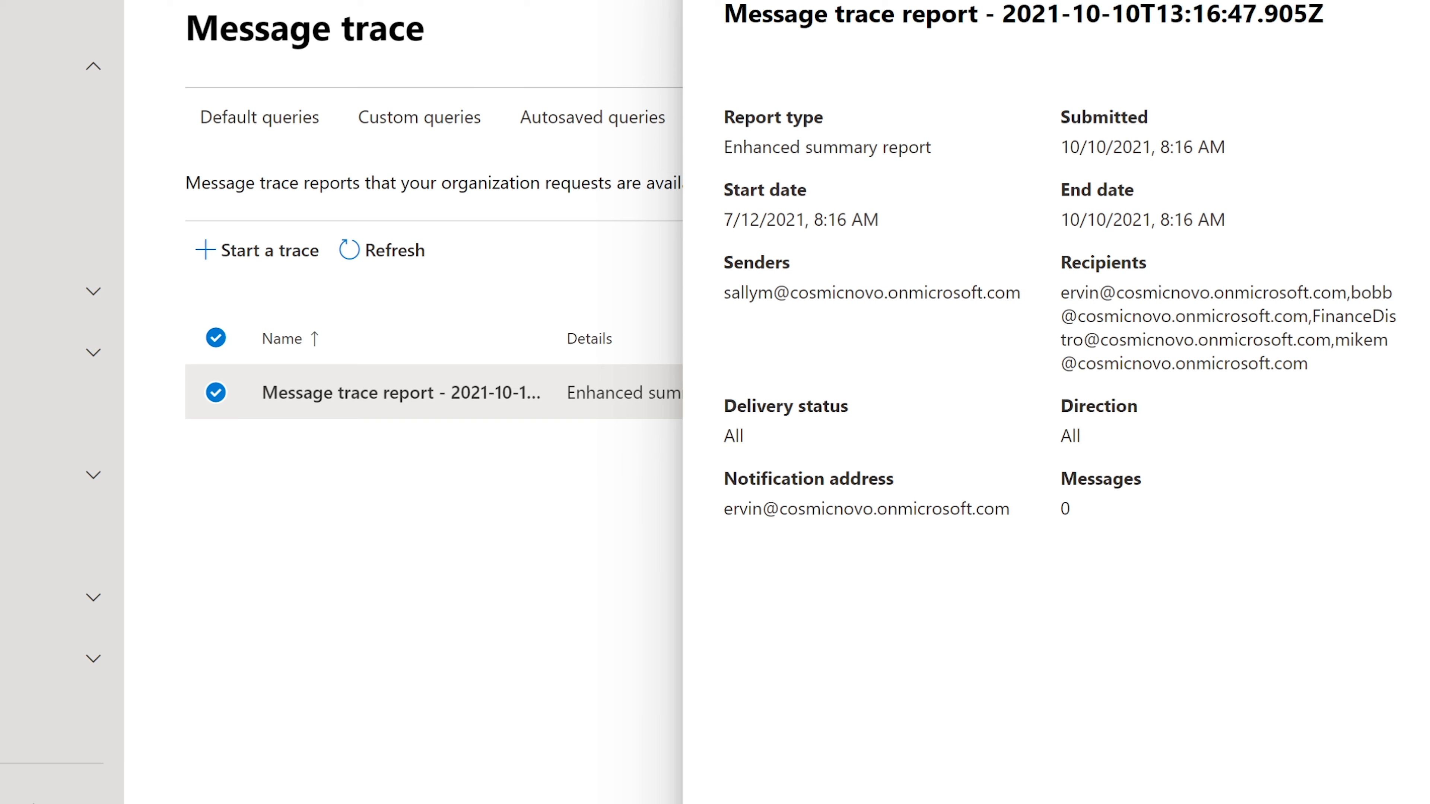
pyautogui.click(1399, 2)
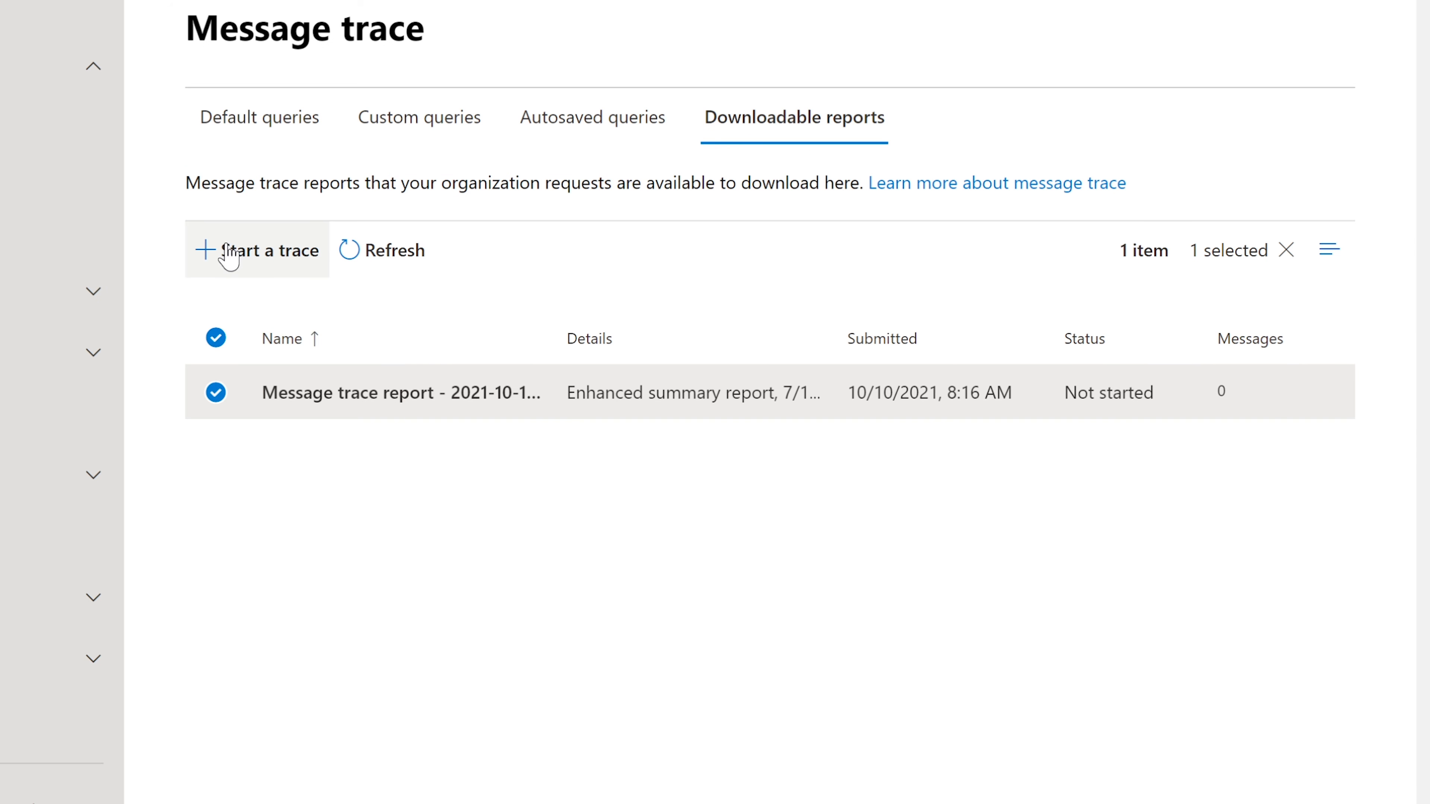
pyautogui.click(935, 412)
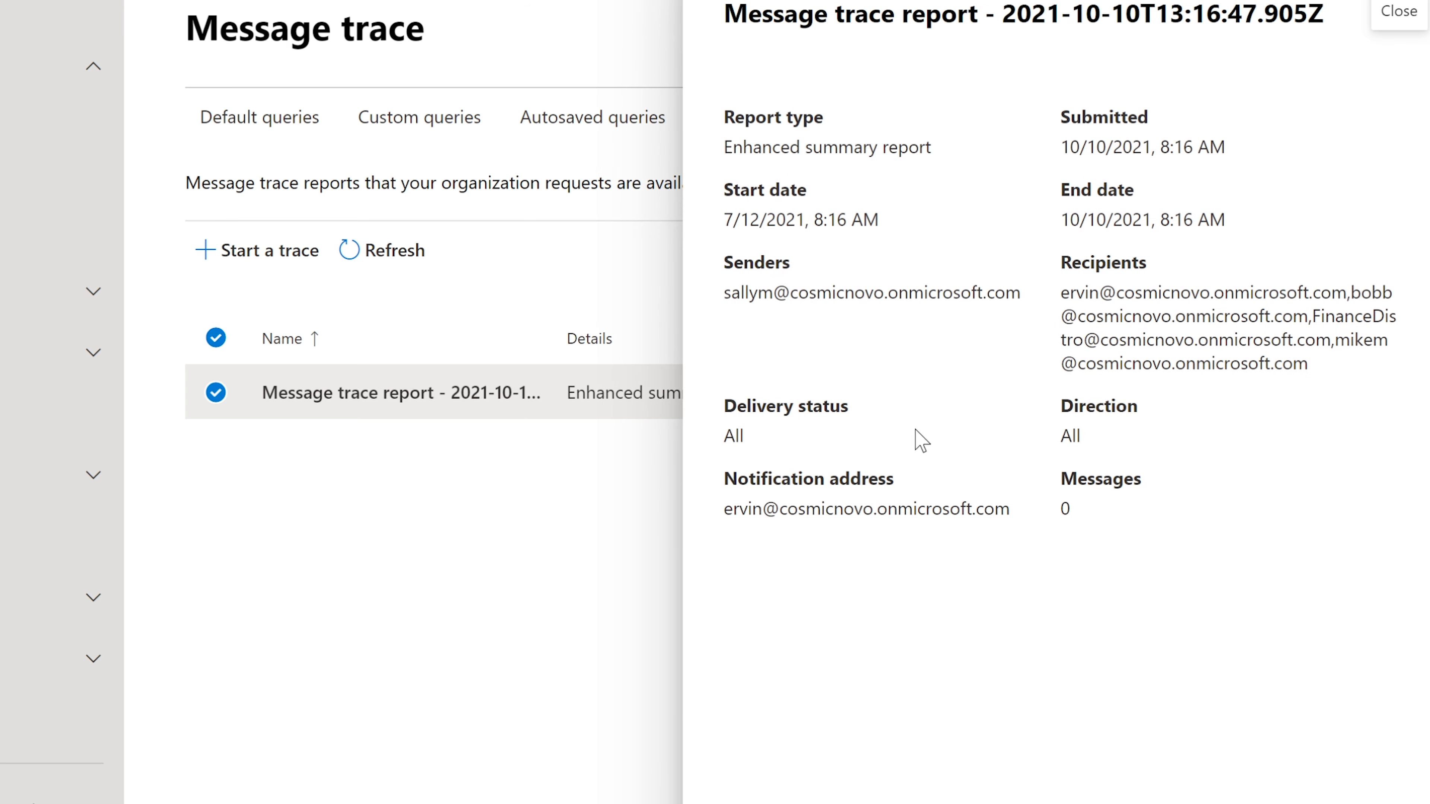
pyautogui.press('Escape')
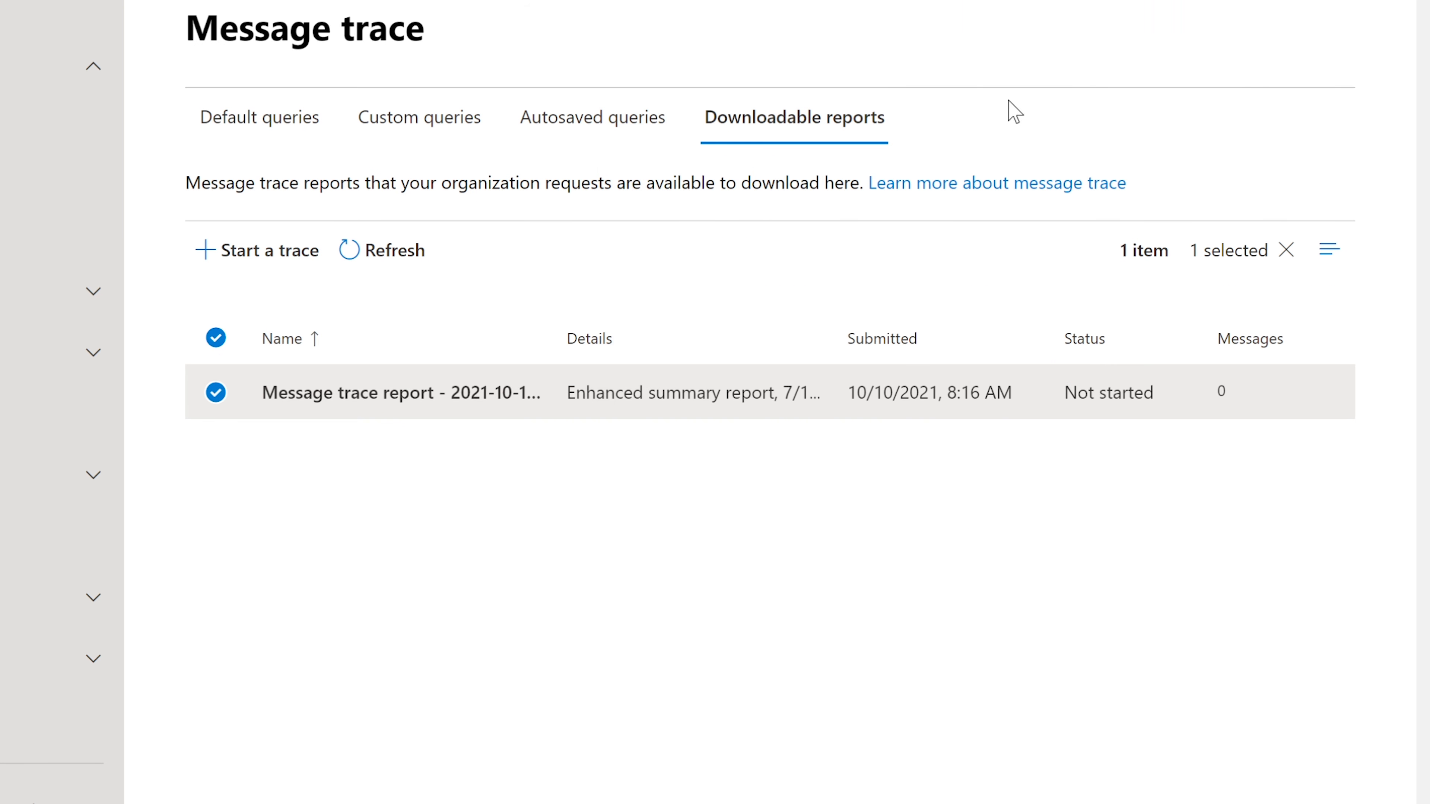
# Start a new message trace and remove the sender entry from its filters
pyautogui.click(270, 258)
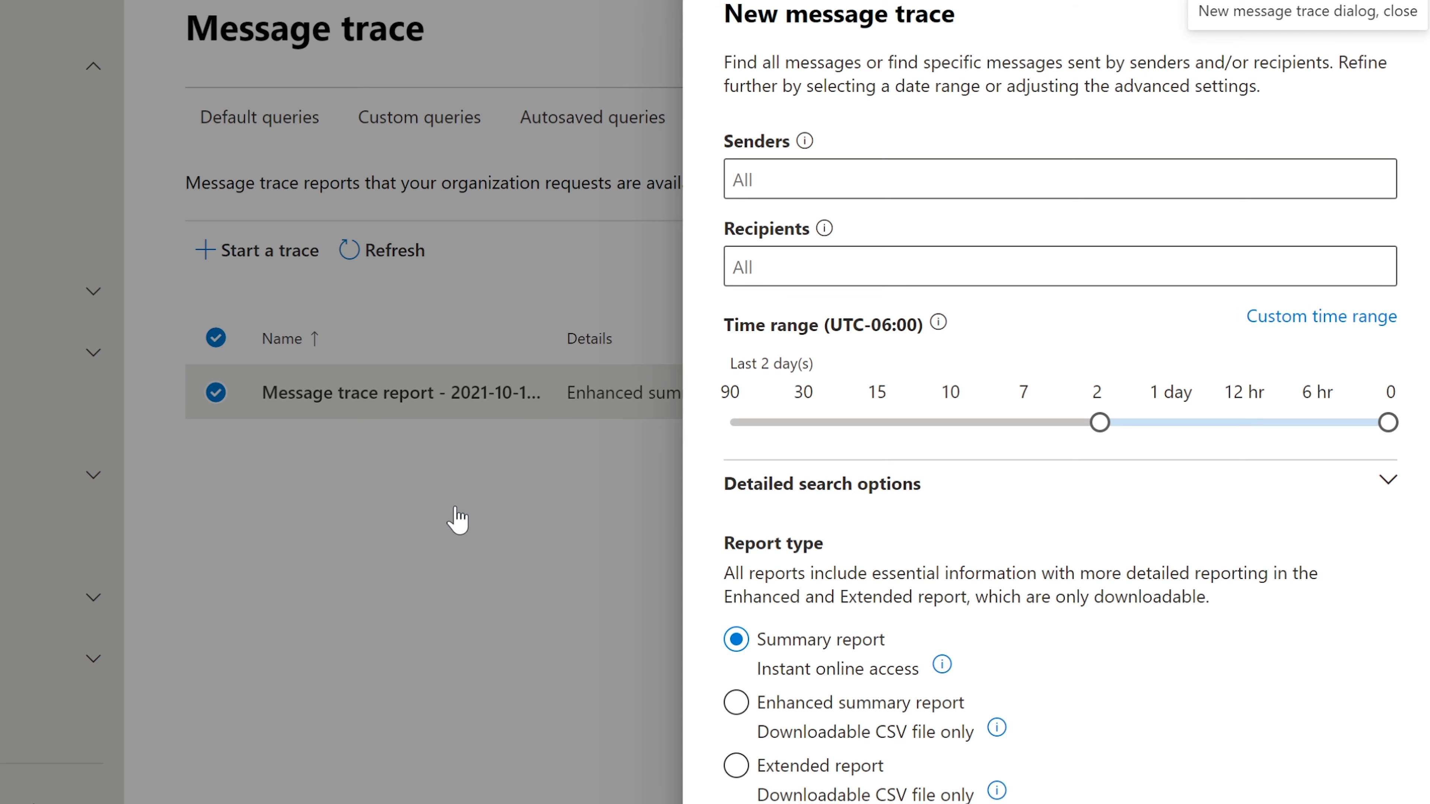
pyautogui.click(1060, 179)
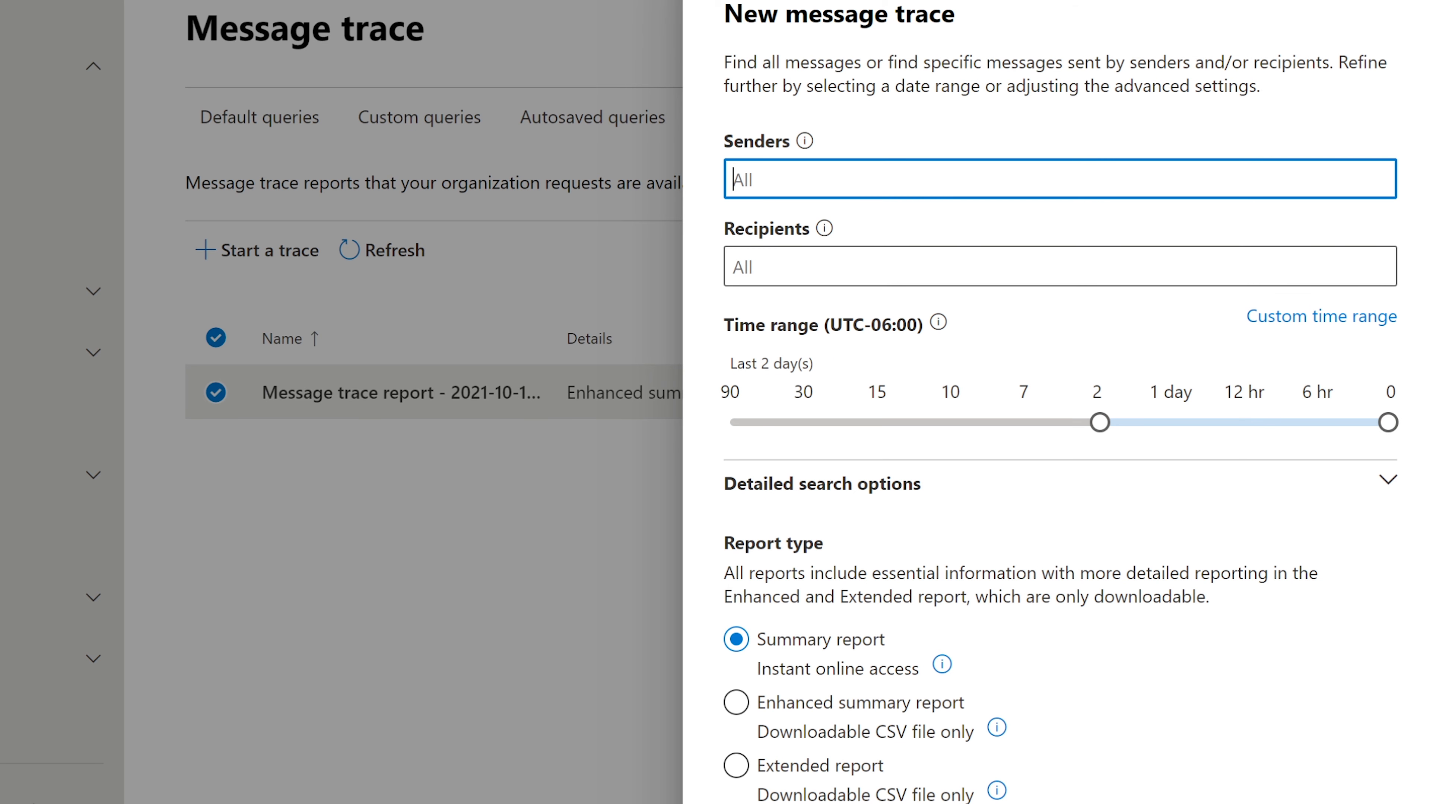
pyautogui.write('sall')
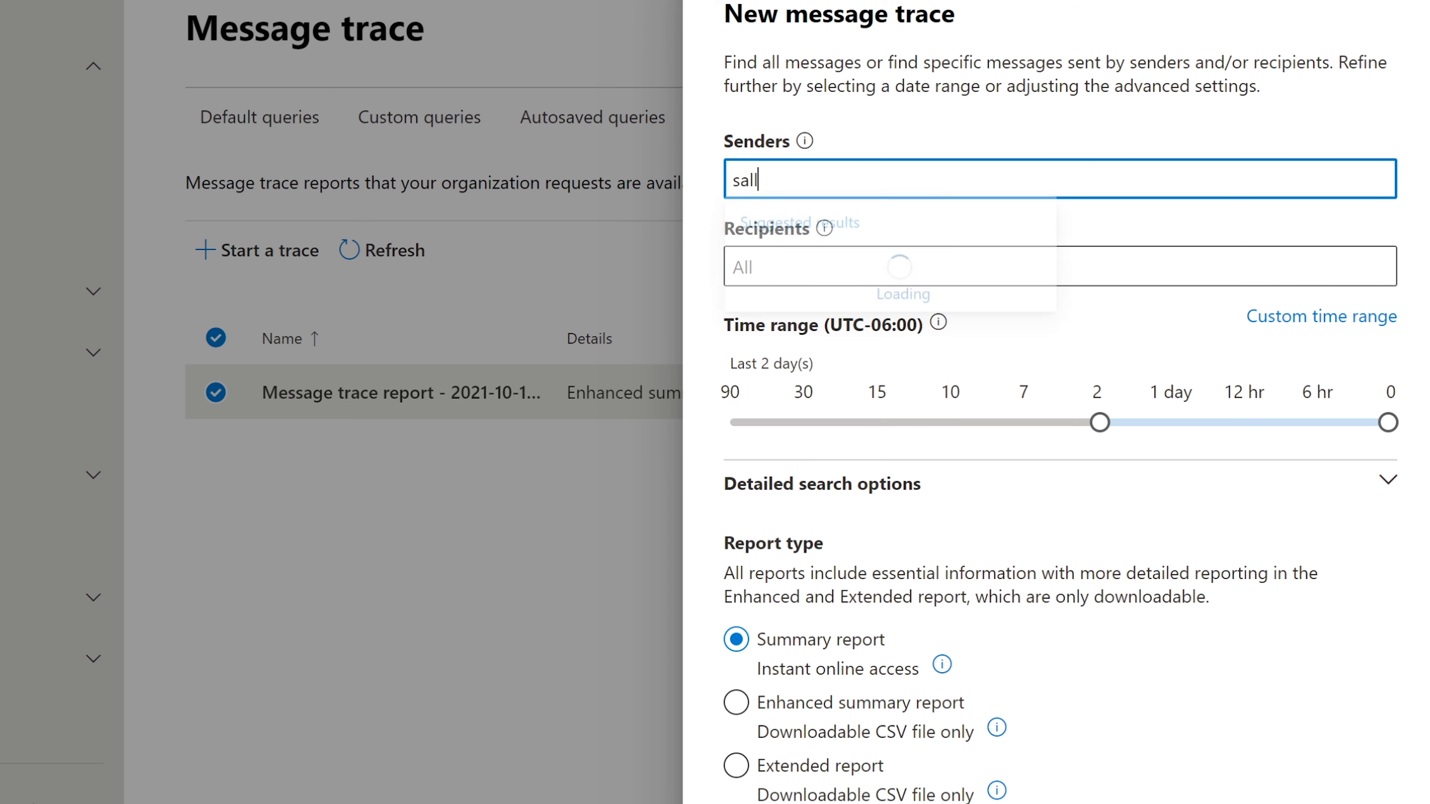
pyautogui.press('Return')
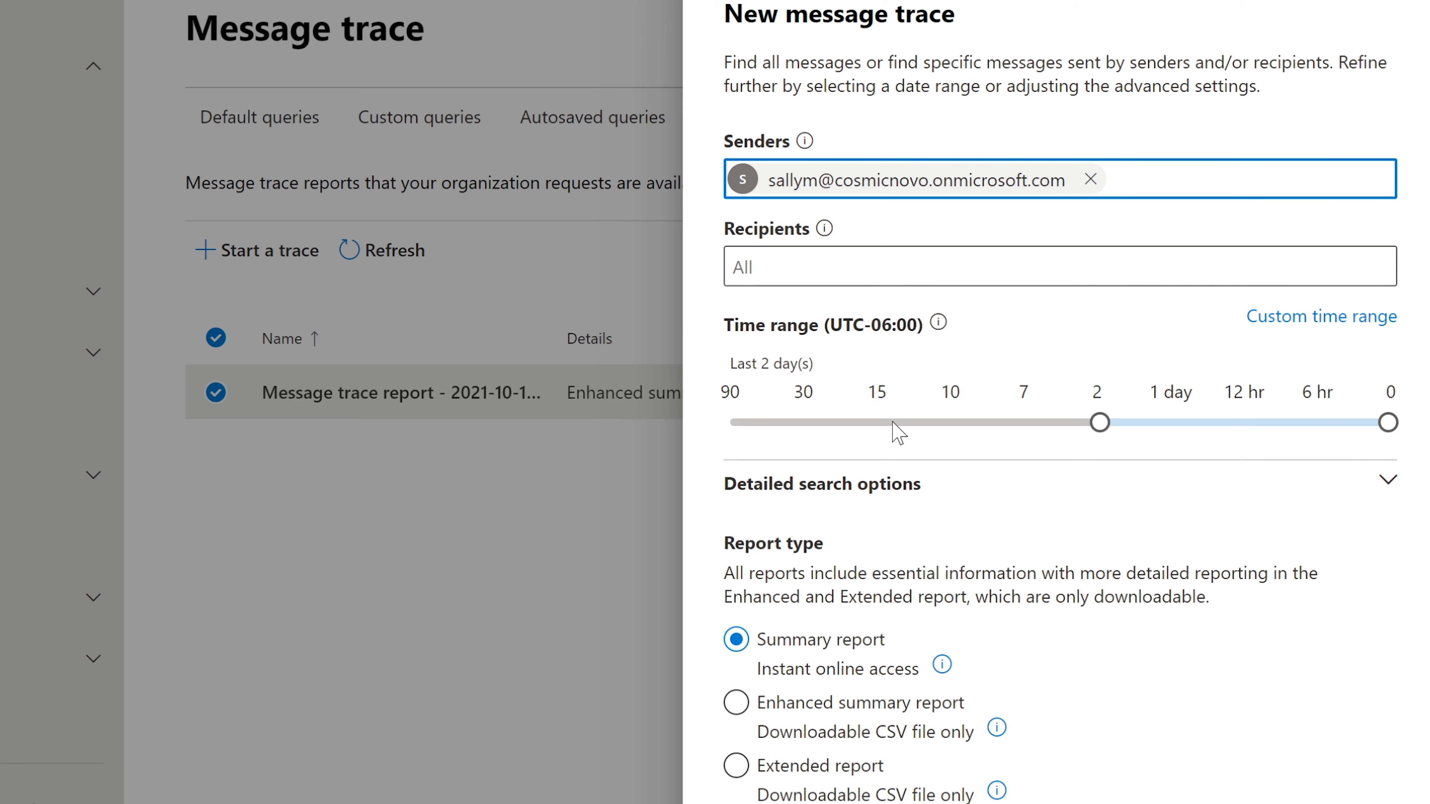
pyautogui.click(1109, 420)
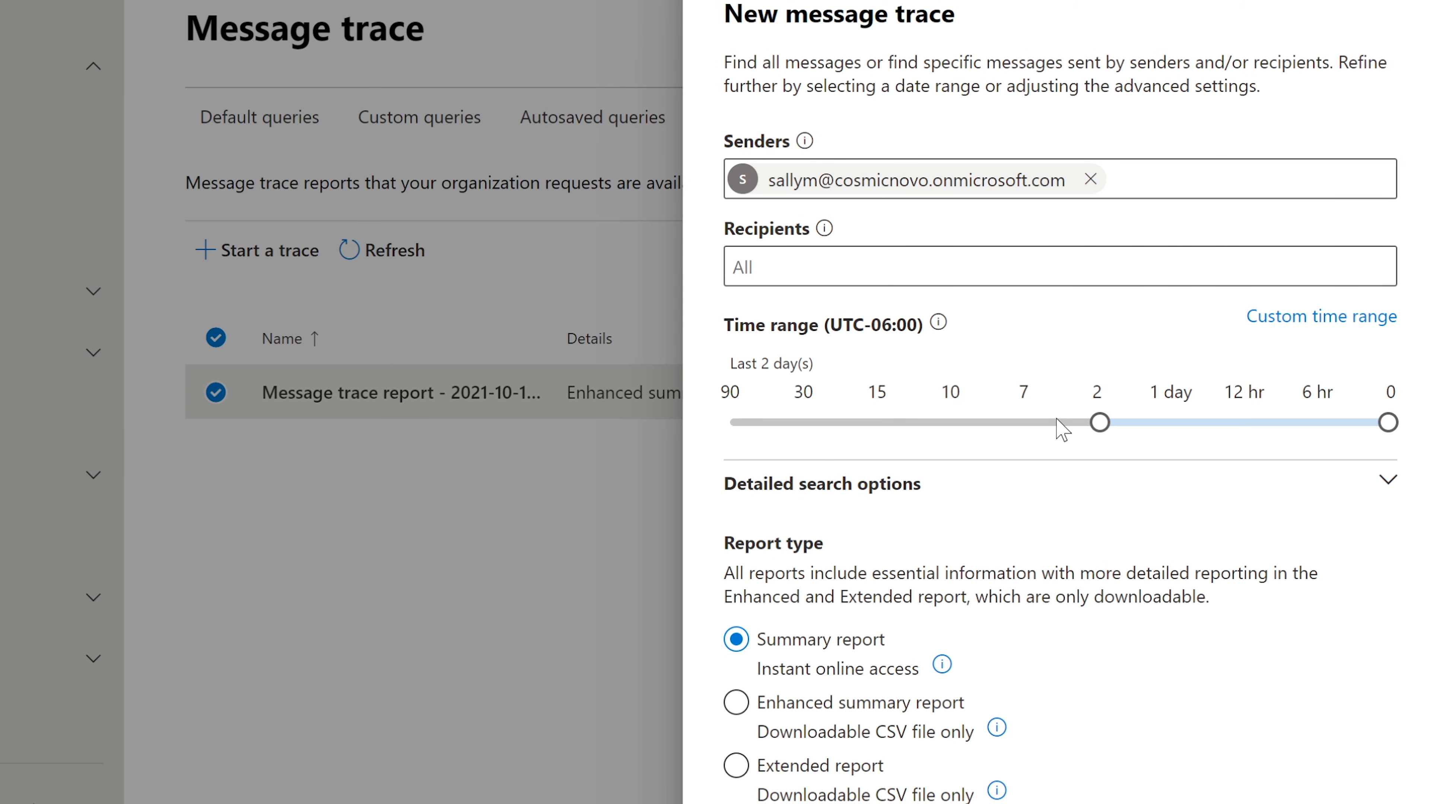
pyautogui.click(1088, 179)
pyautogui.press('BackSpace')
pyautogui.press('Tab')
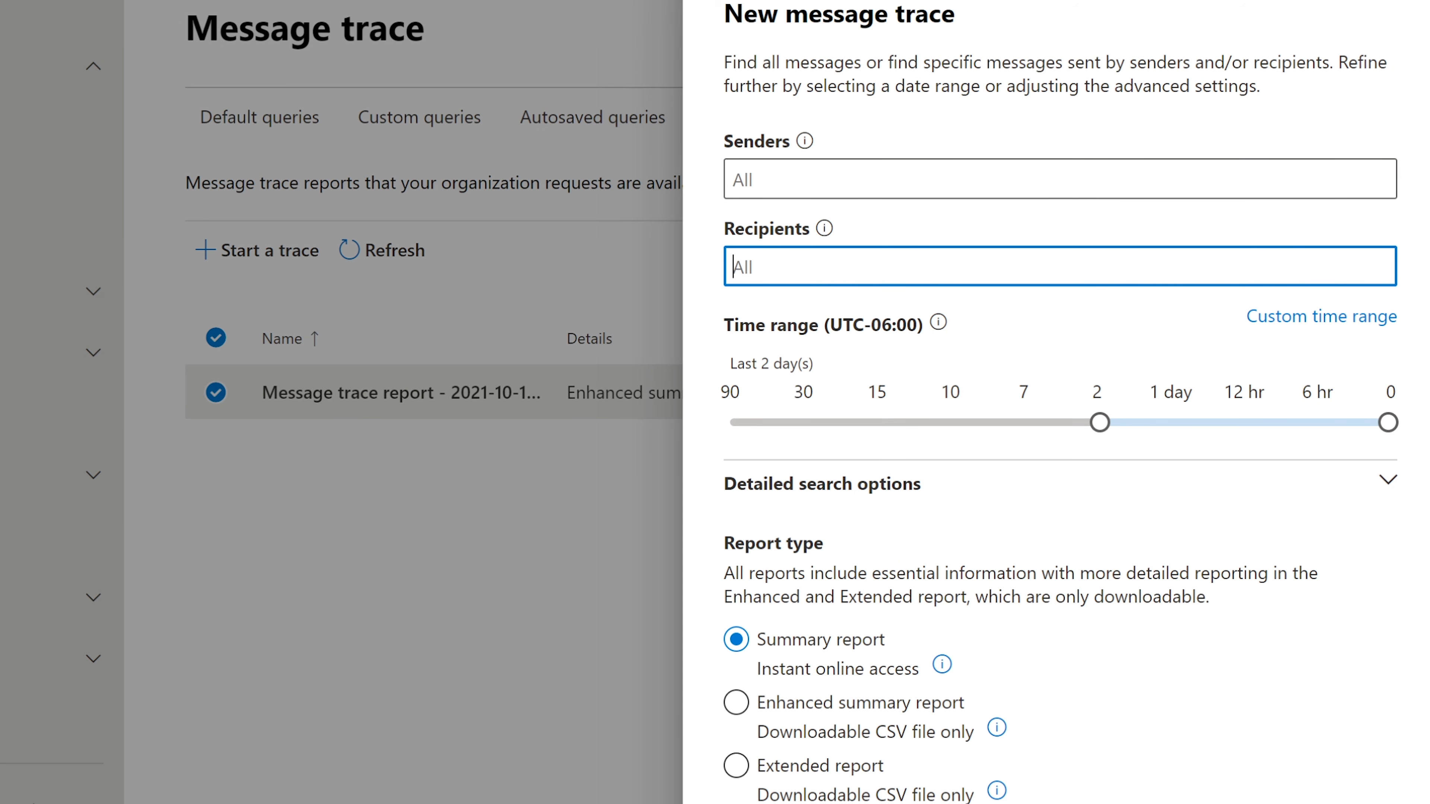
# Set the user as the trace recipient with a 7-day time range
pyautogui.write('sally')
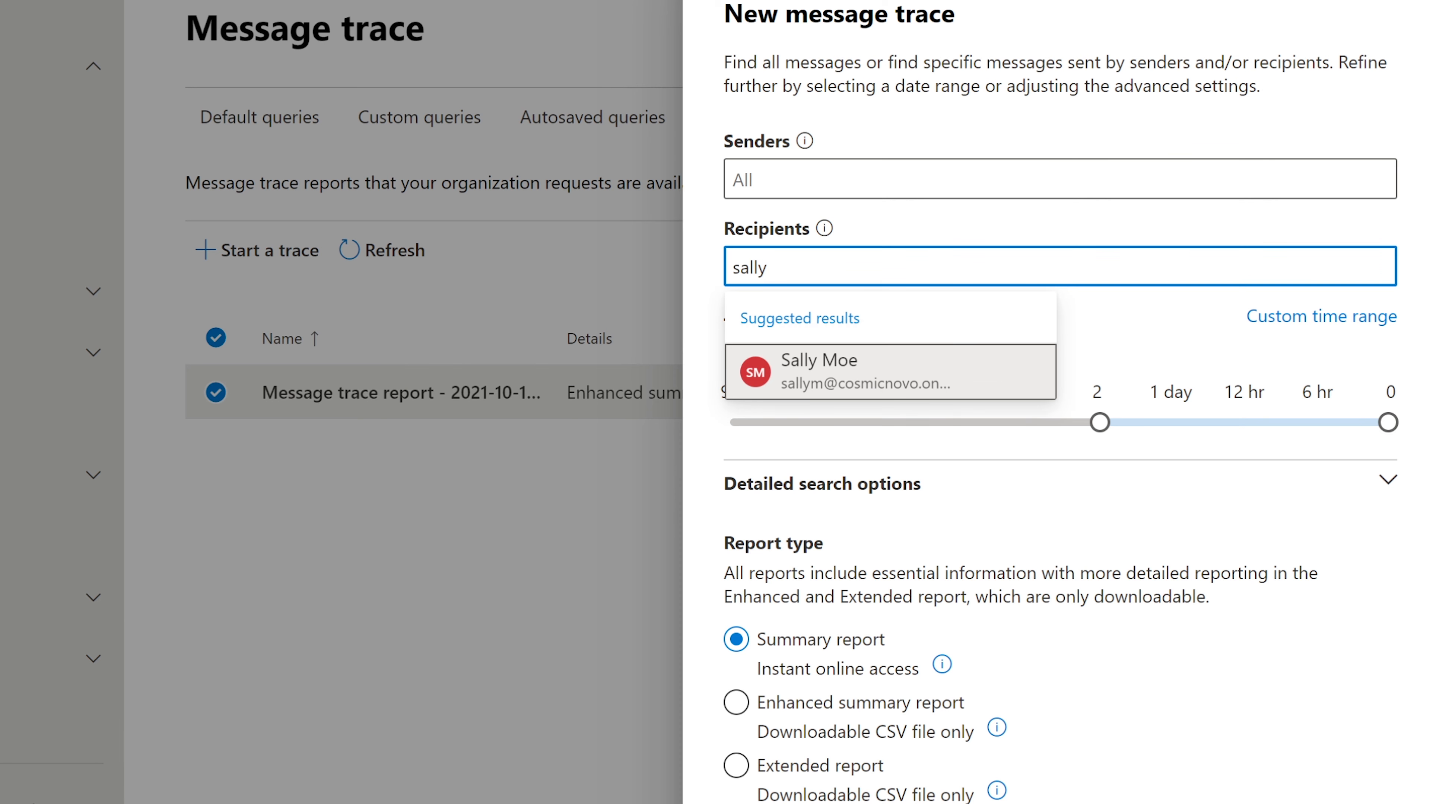
pyautogui.click(853, 369)
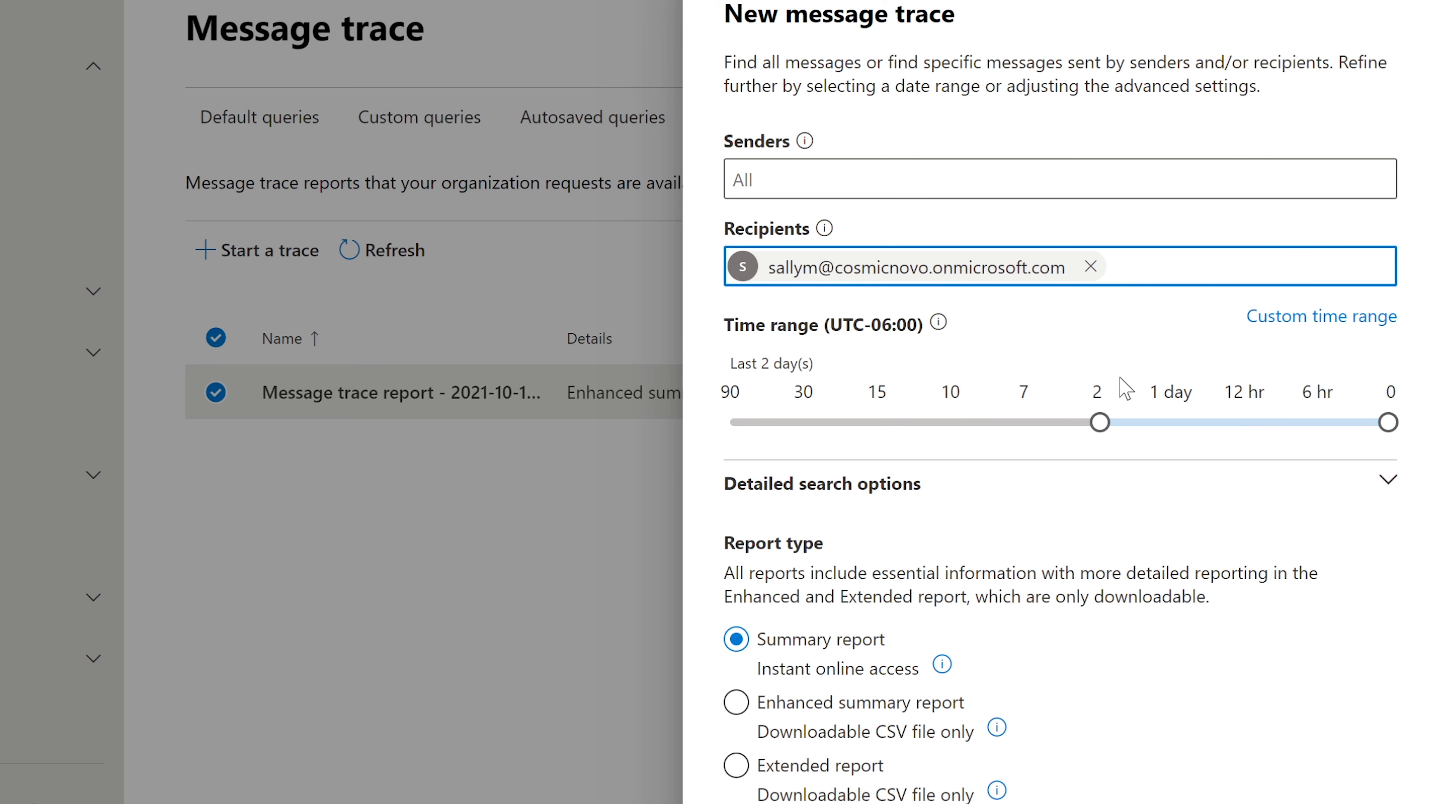
pyautogui.moveTo(1093, 421); pyautogui.dragTo(1031, 426)
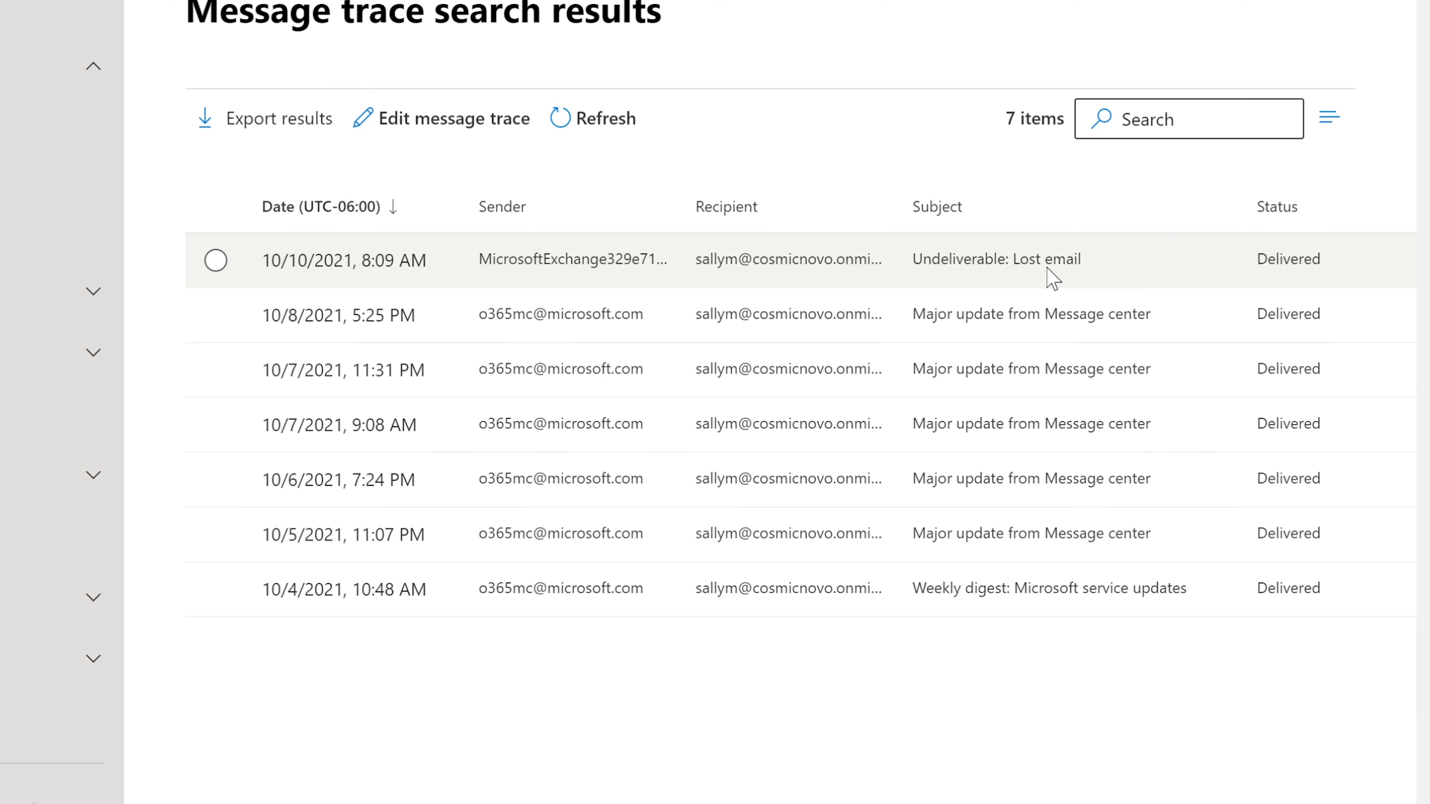
# Open the Undeliverable: Lost email trace details and point out its delivered-to-Inbox status
pyautogui.click(969, 259)
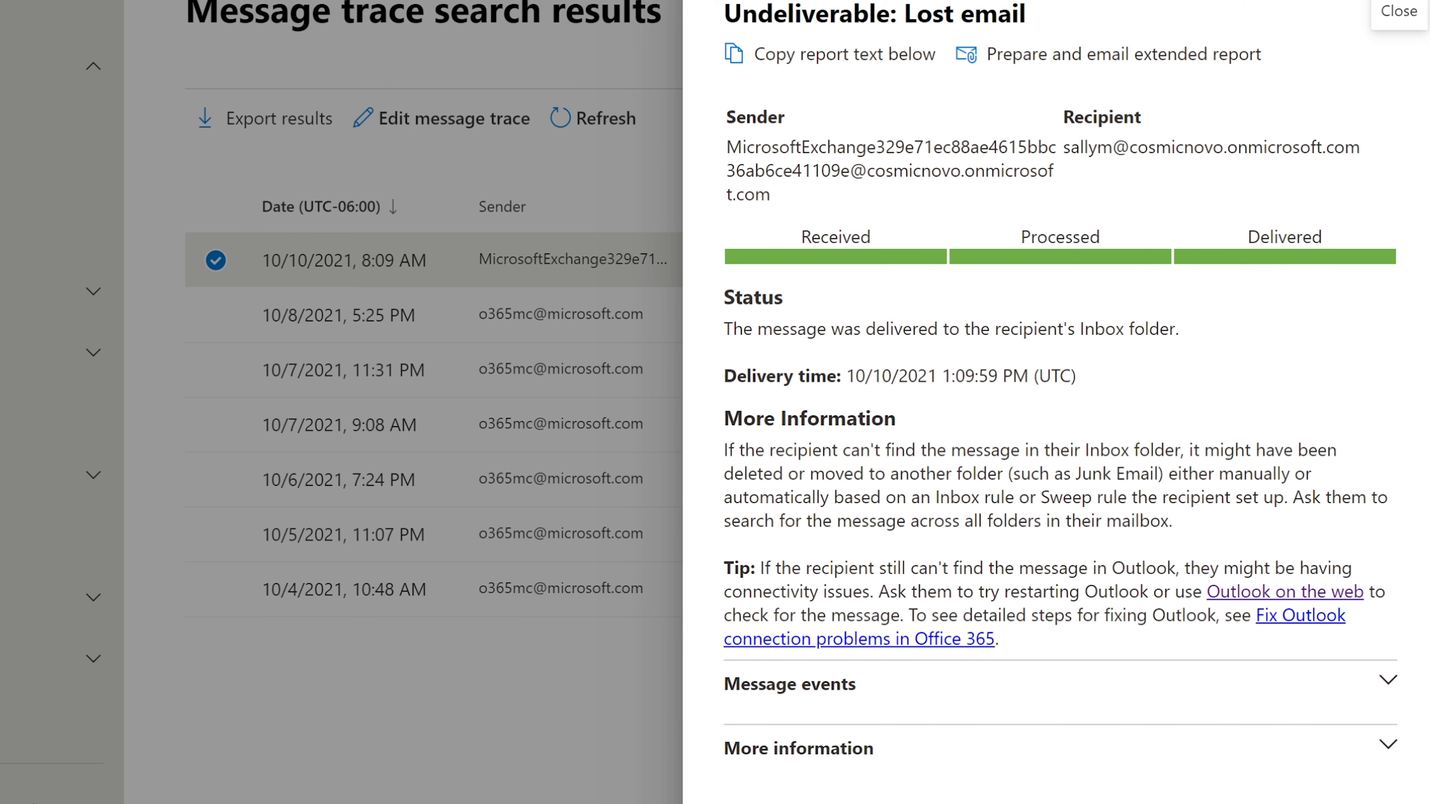
pyautogui.moveTo(725, 327); pyautogui.dragTo(1158, 356)
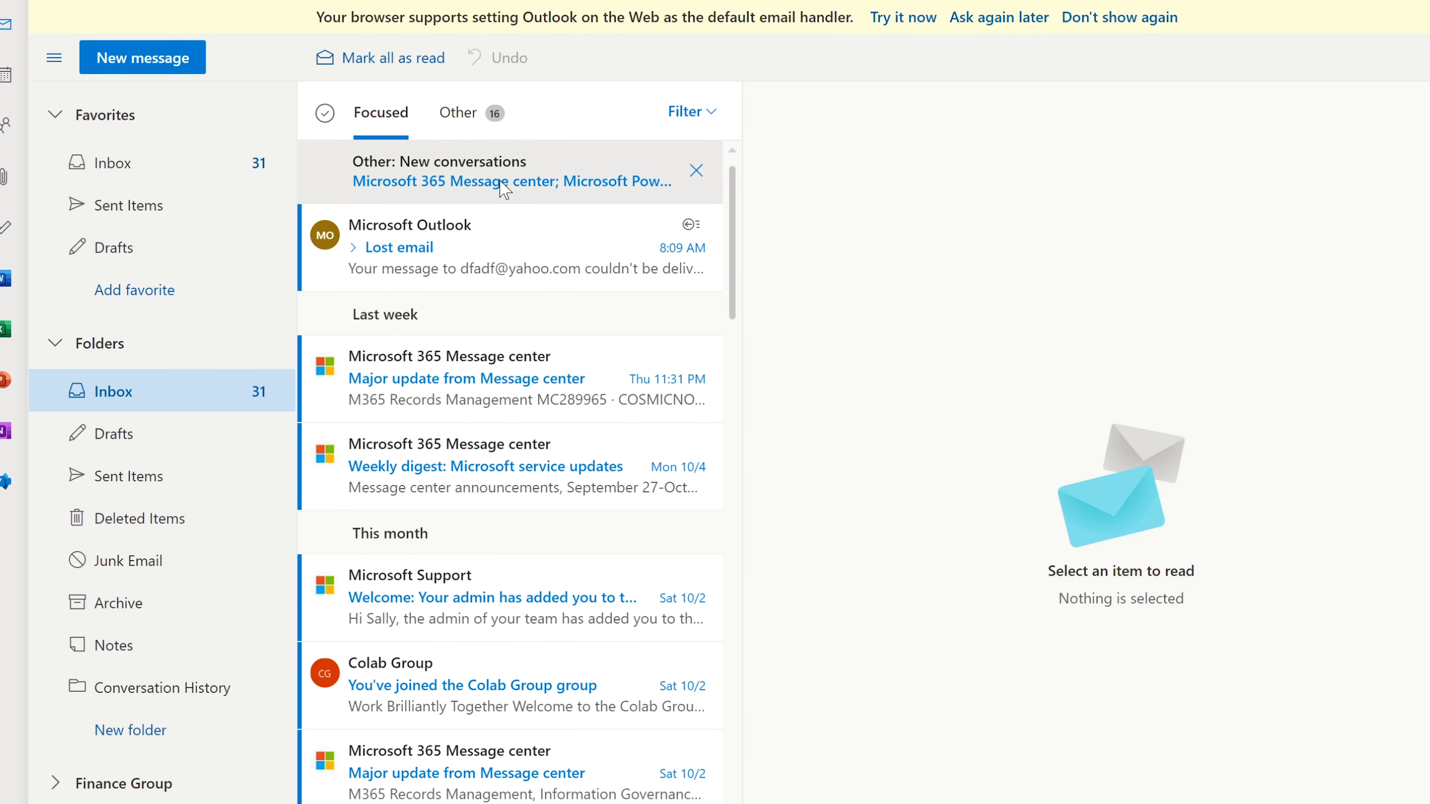
# Switch to the Other inbox and open the newest Message center update
pyautogui.click(471, 181)
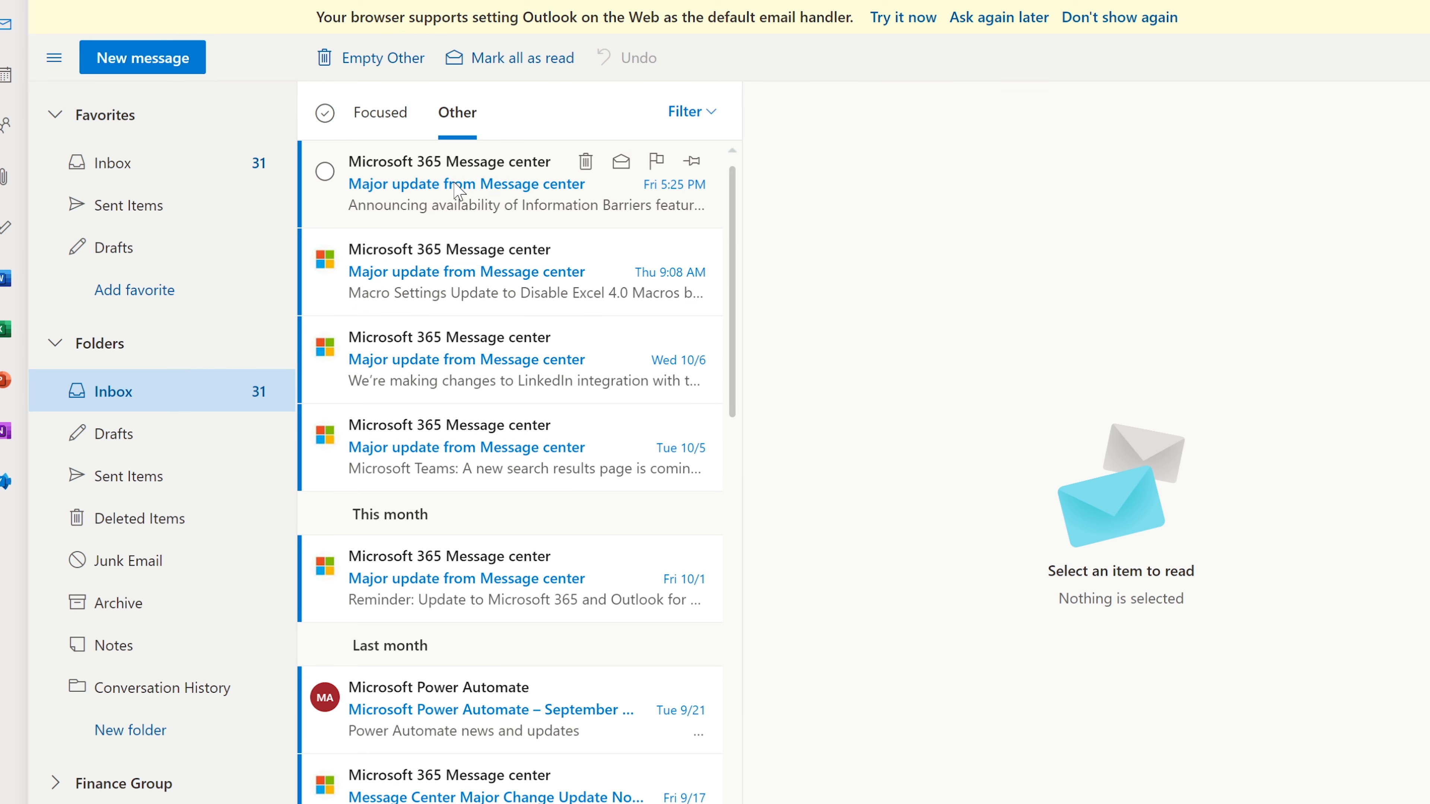
pyautogui.click(454, 184)
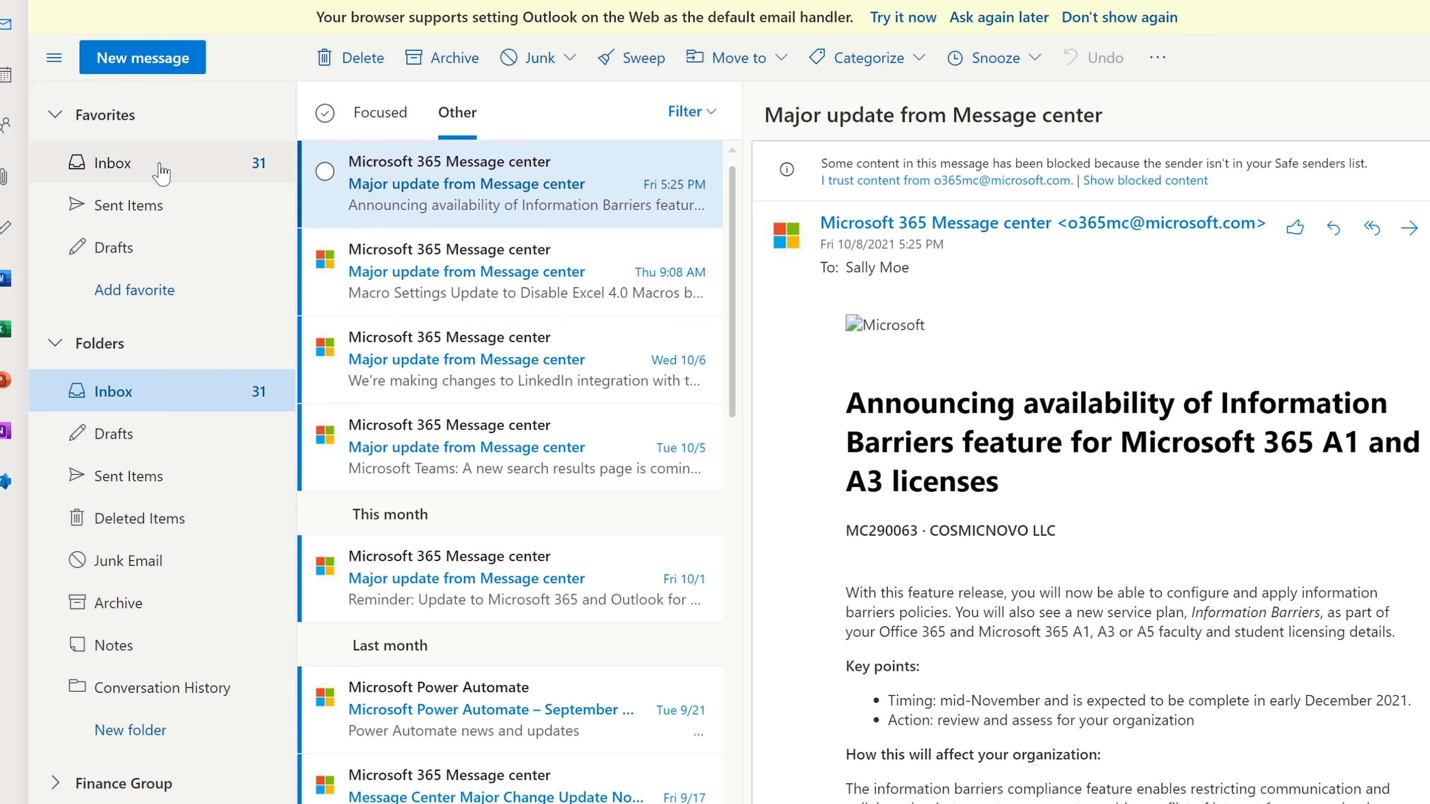
pyautogui.click(159, 164)
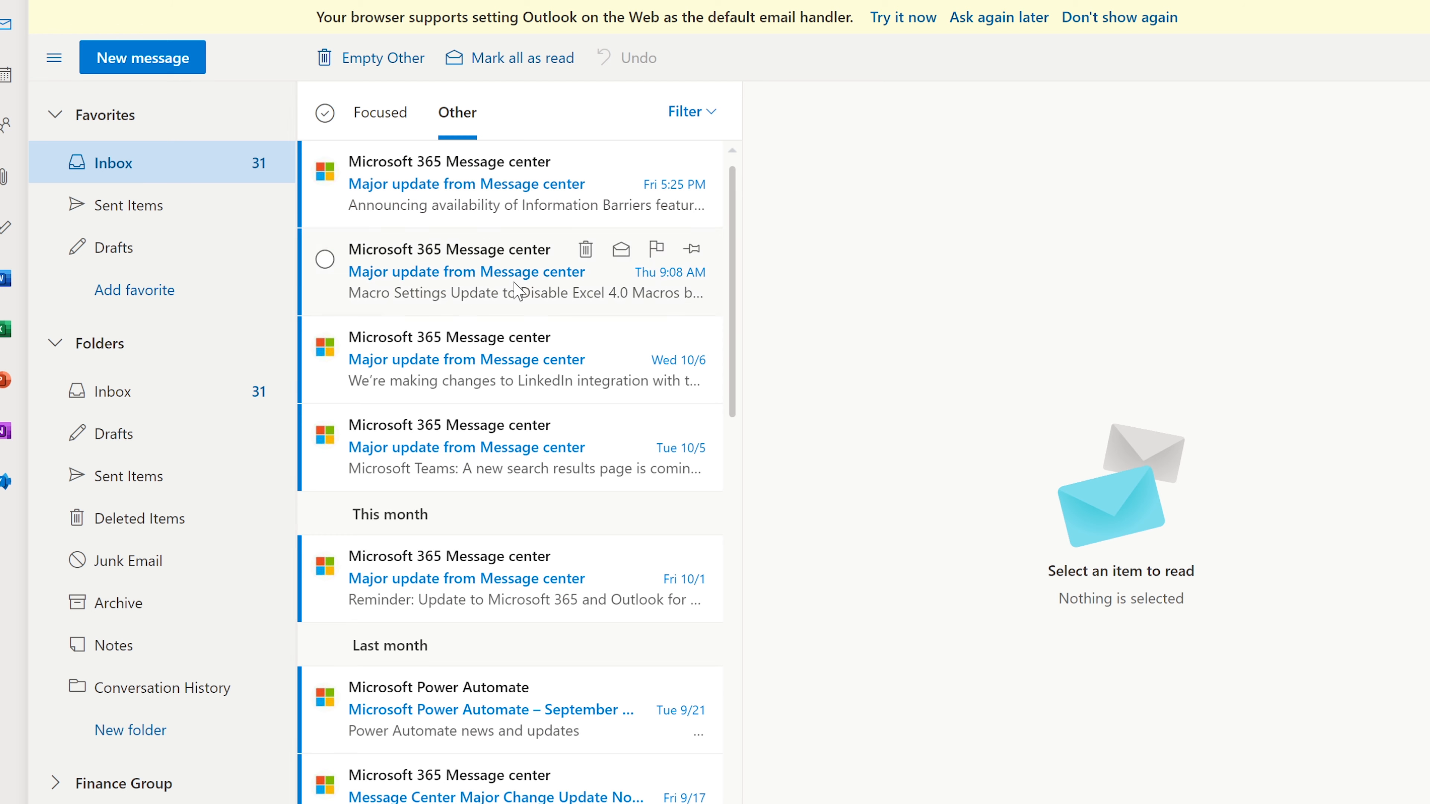
pyautogui.click(128, 394)
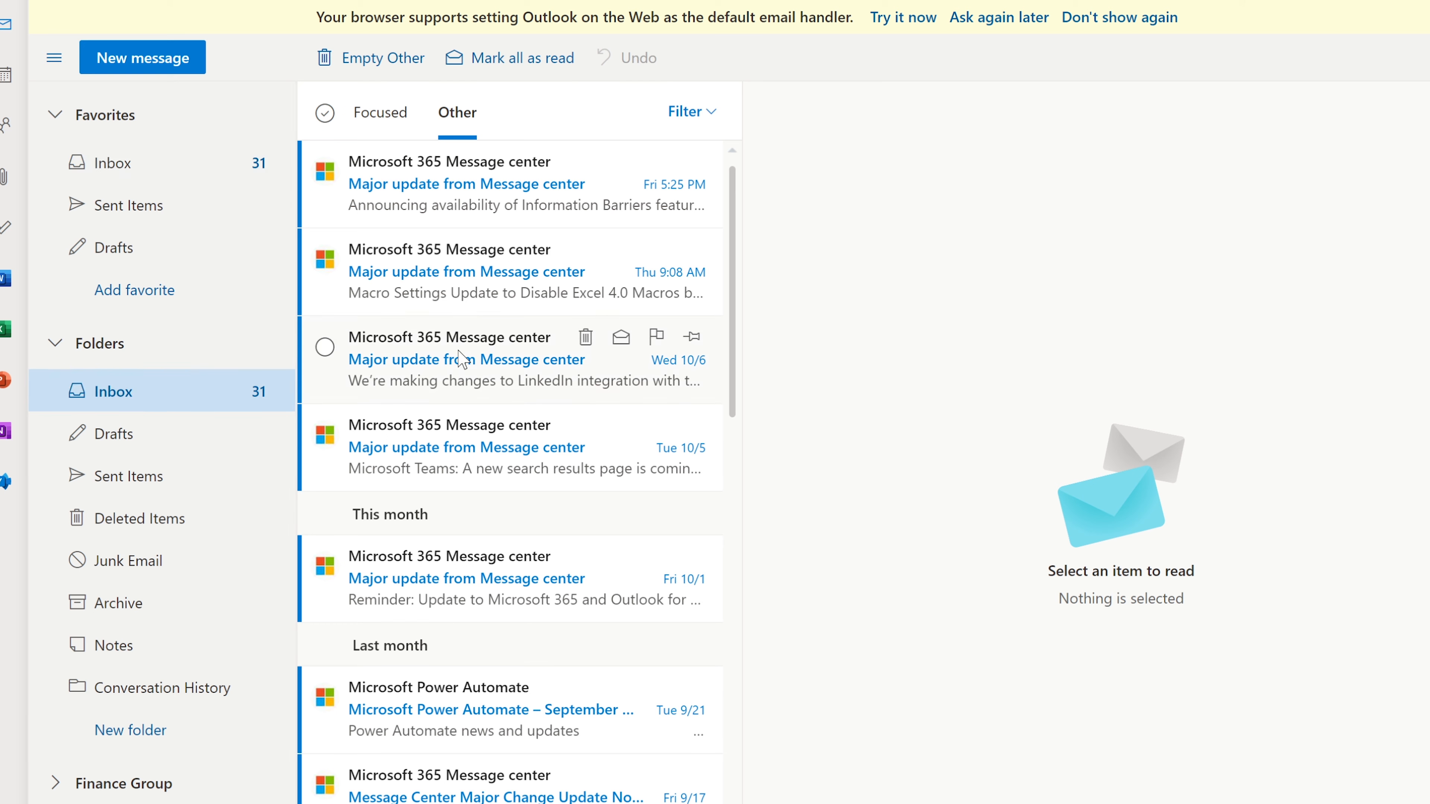
pyautogui.scroll(-2, 463, 361)
pyautogui.scroll(2, 463, 360)
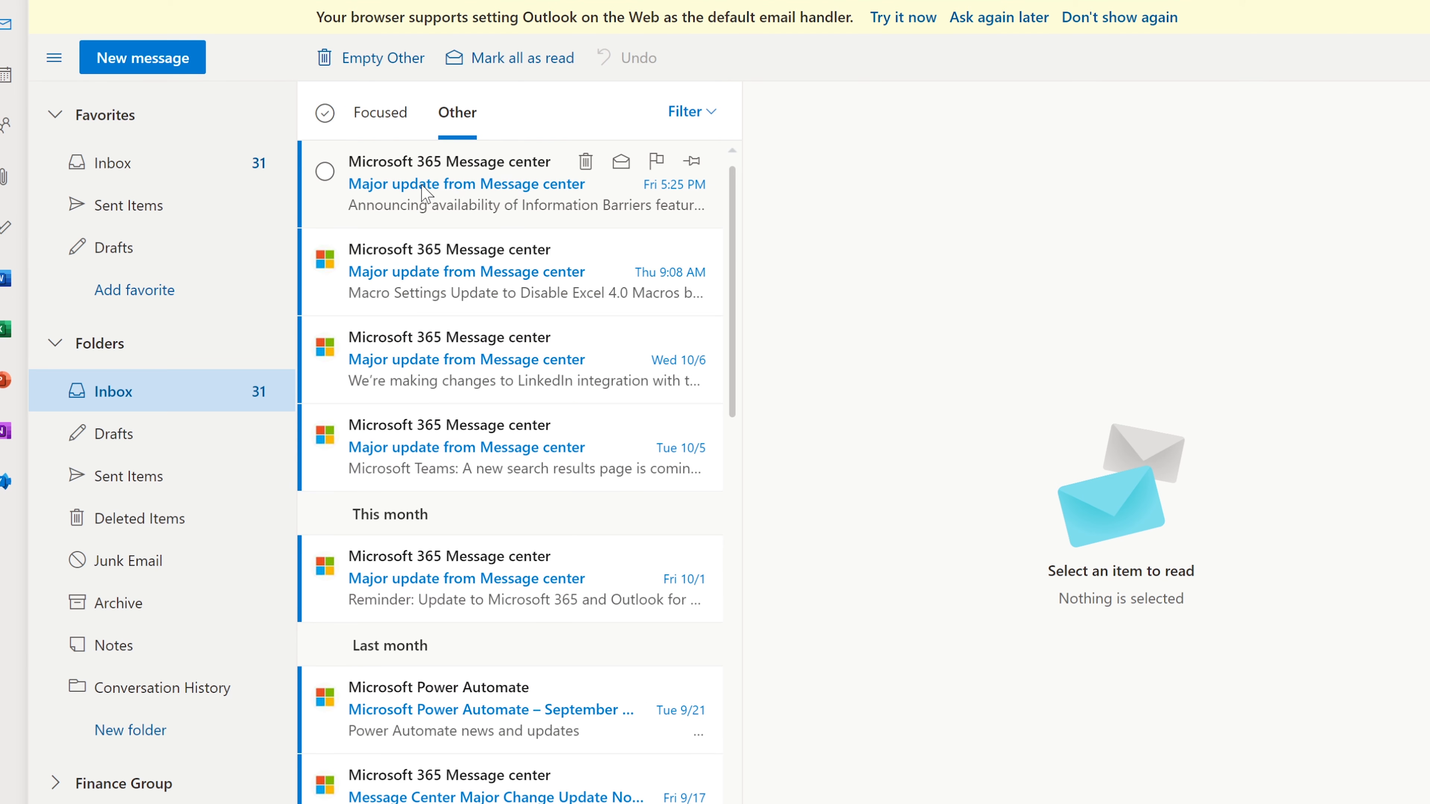
pyautogui.click(444, 184)
pyautogui.click(123, 164)
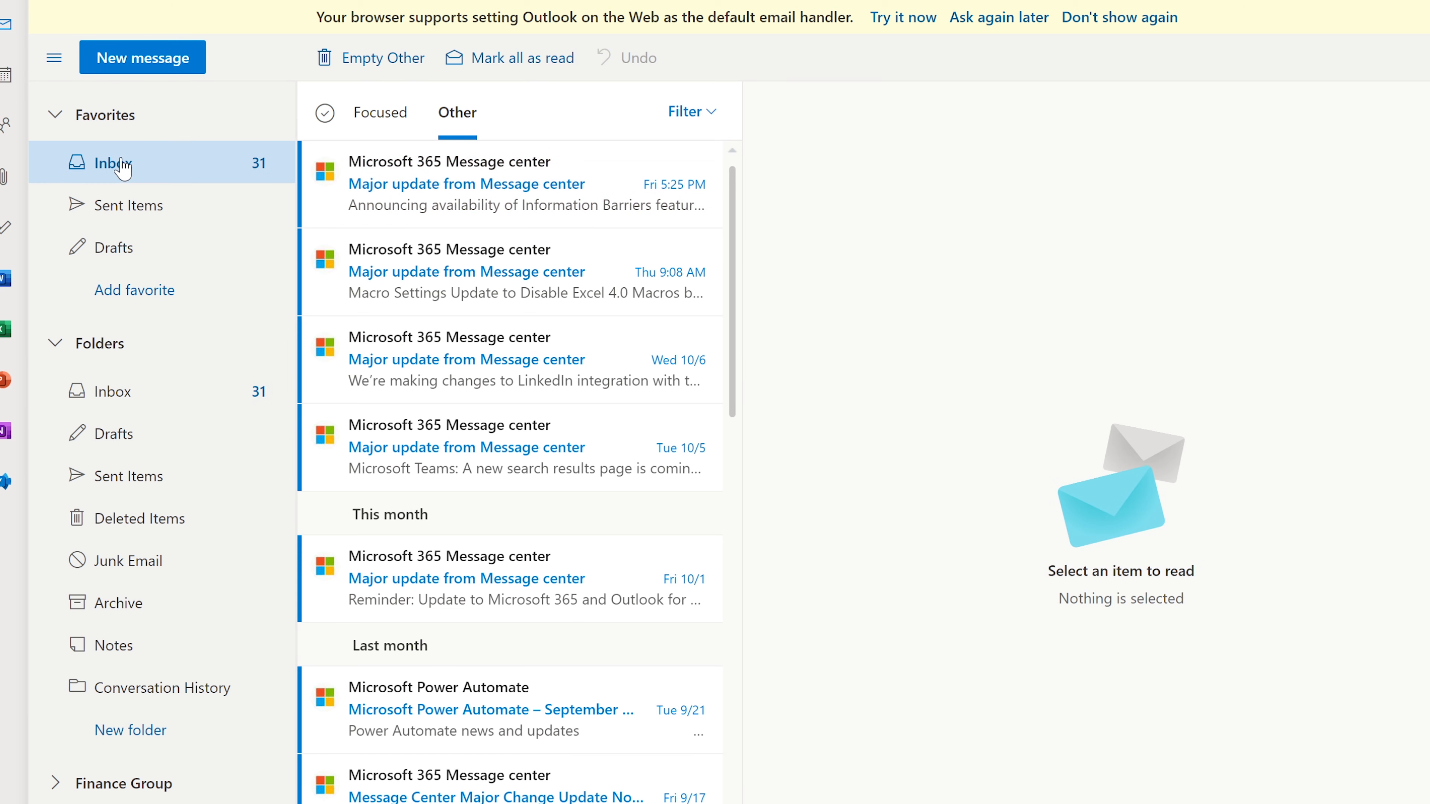
# Read the Thu 9:08 AM and Fri 5:25 PM Message center updates, then reload the mailbox
pyautogui.click(443, 189)
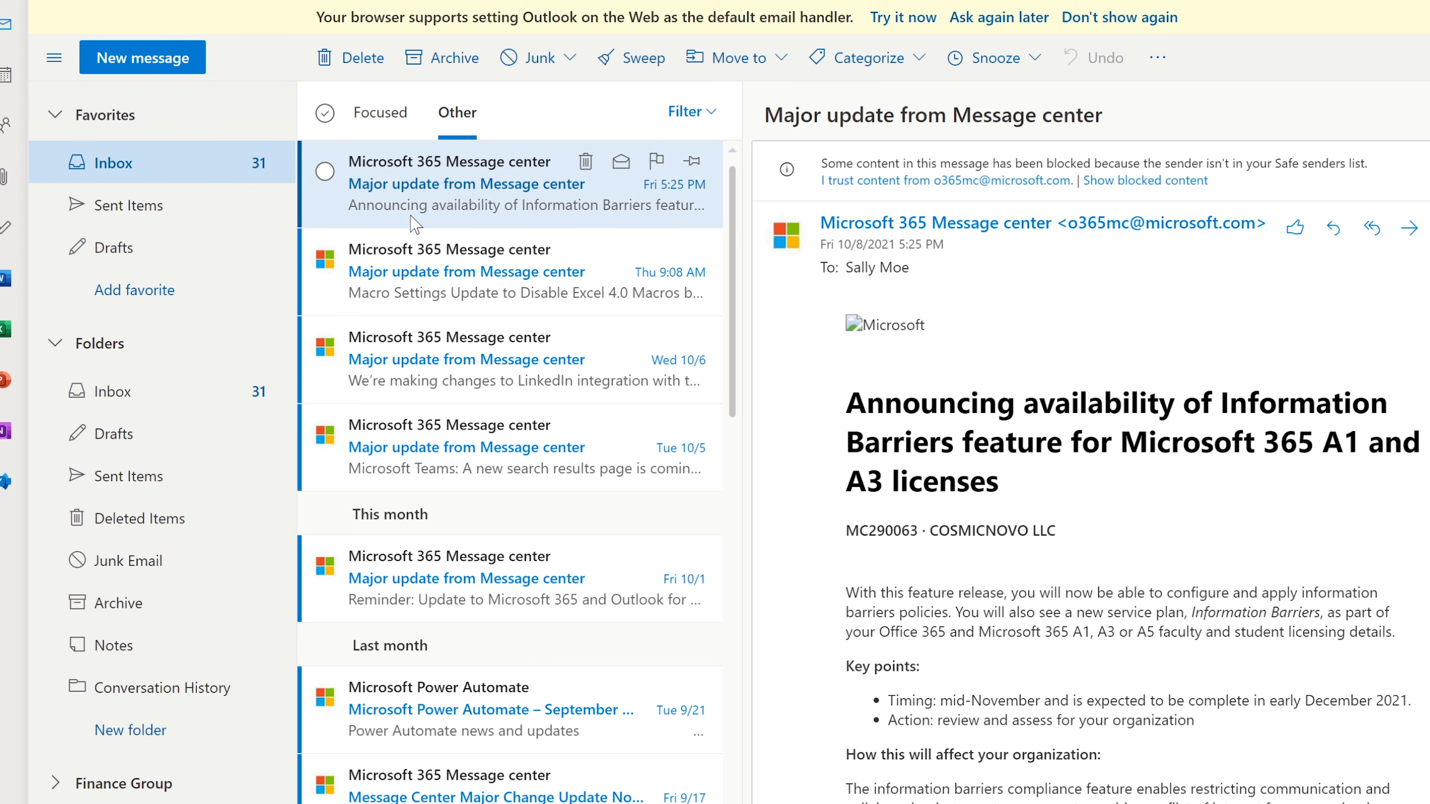
pyautogui.click(417, 248)
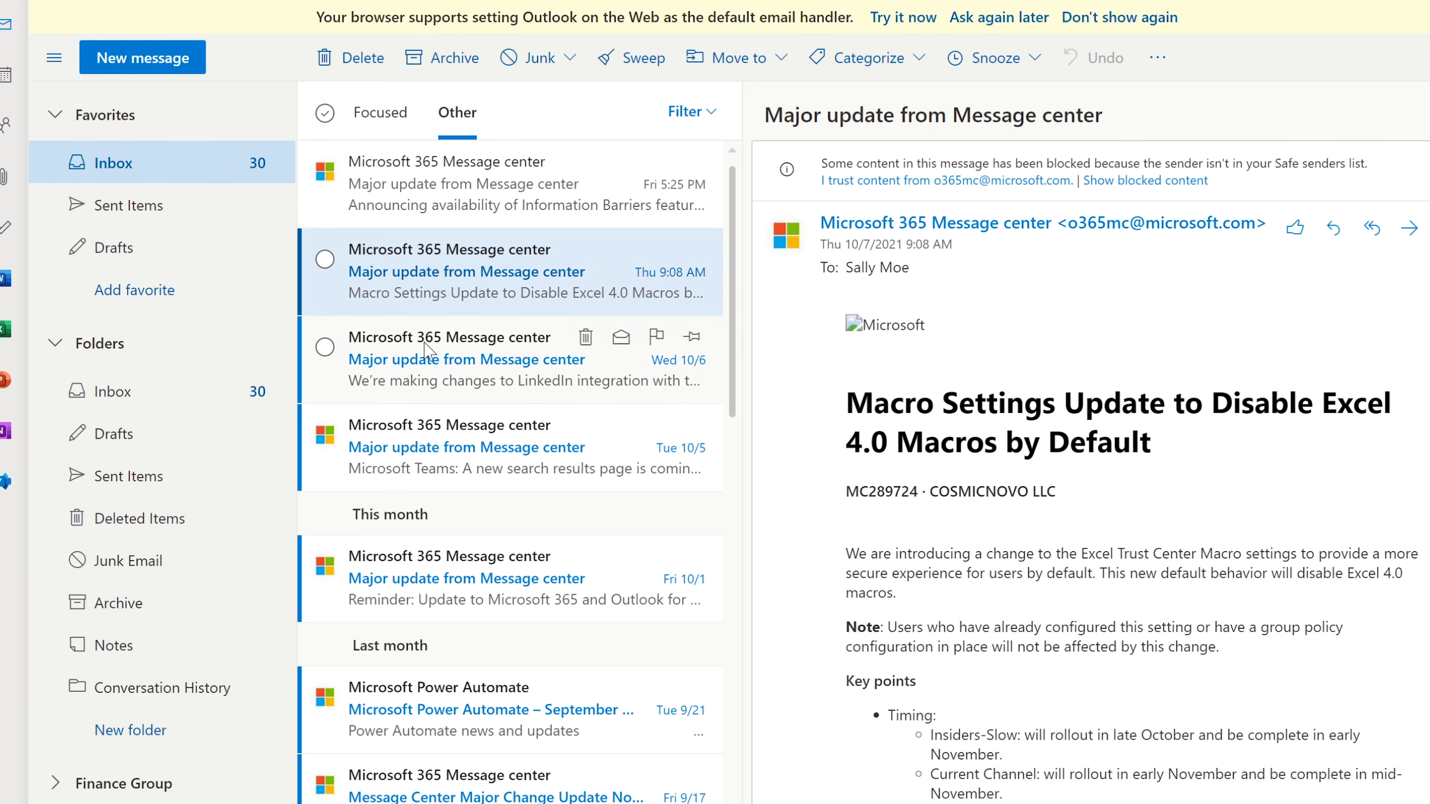
pyautogui.click(454, 207)
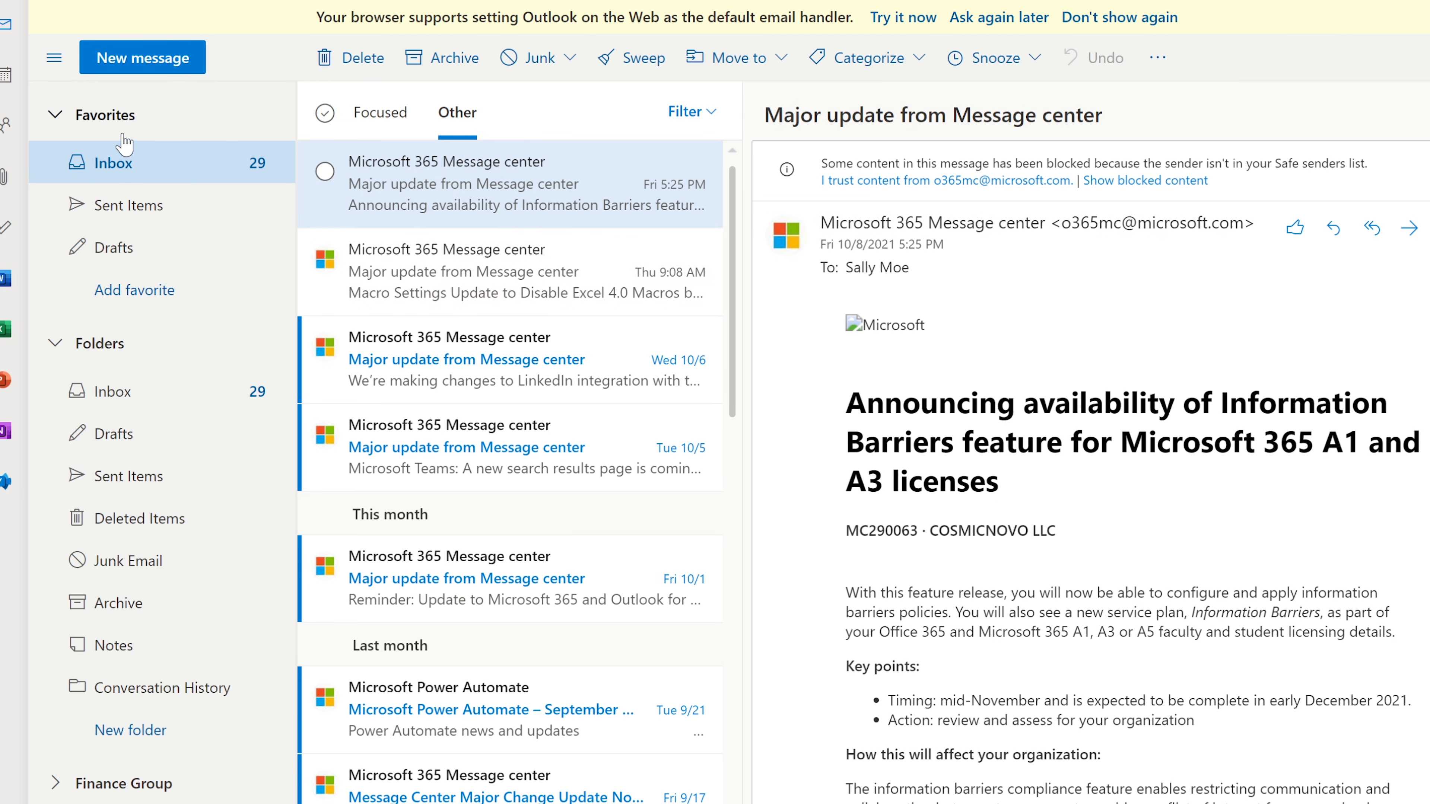
pyautogui.click(116, 162)
pyautogui.press('F5')
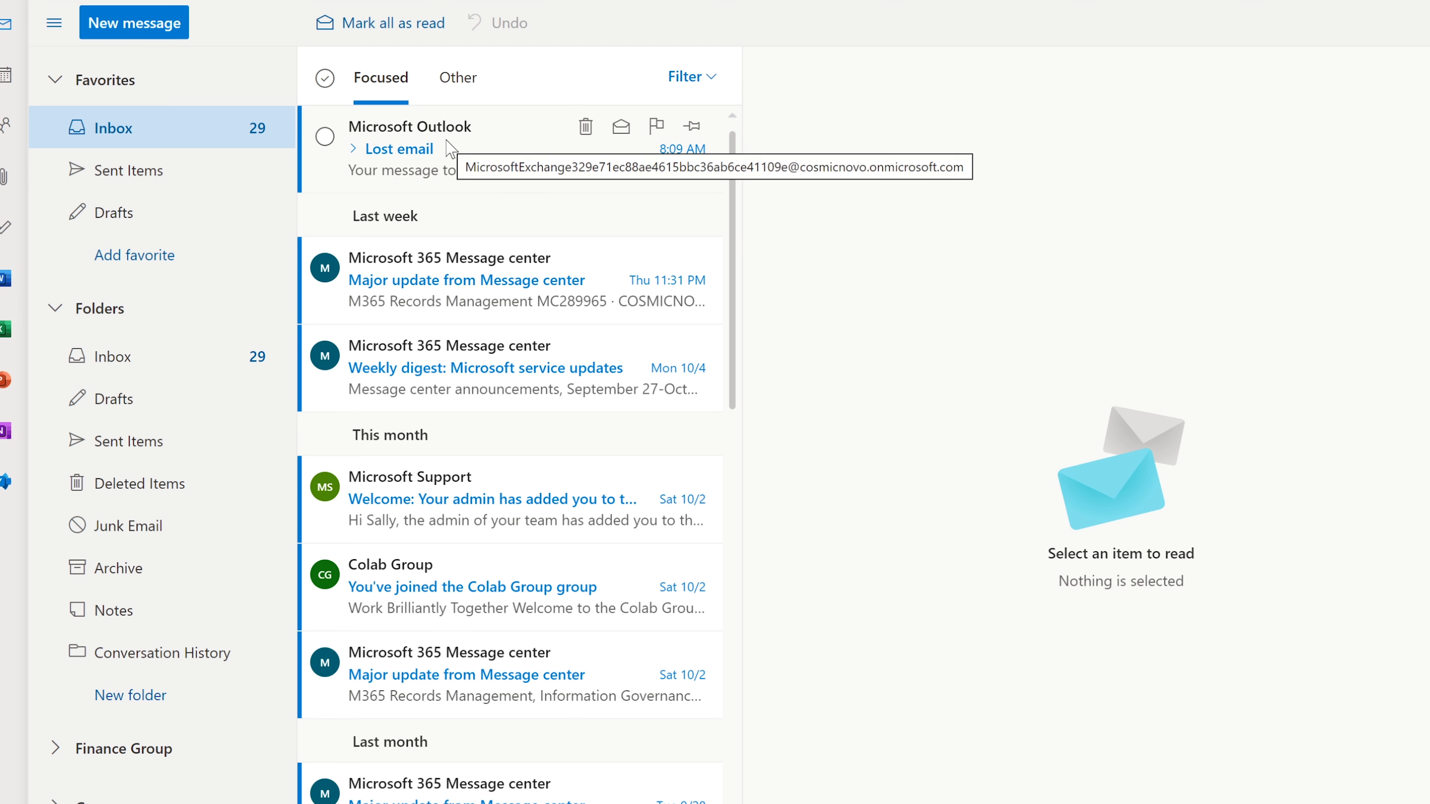
# Open the 'Lost email' report and highlight its failure summary and 'Policy violation or system error' note
pyautogui.click(448, 193)
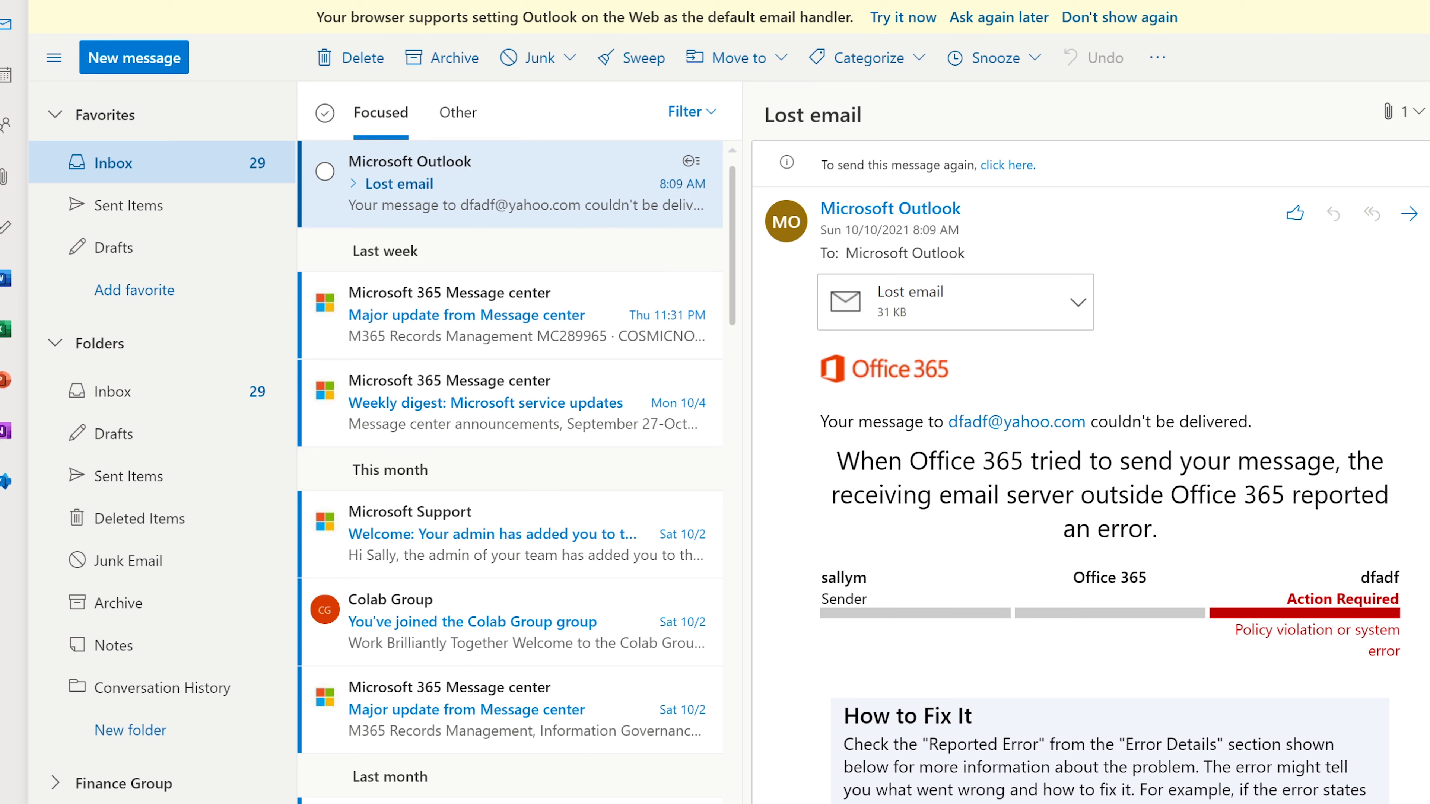
pyautogui.moveTo(832, 460); pyautogui.dragTo(1259, 628)
pyautogui.click(1258, 628)
pyautogui.scroll(-8, 1259, 626)
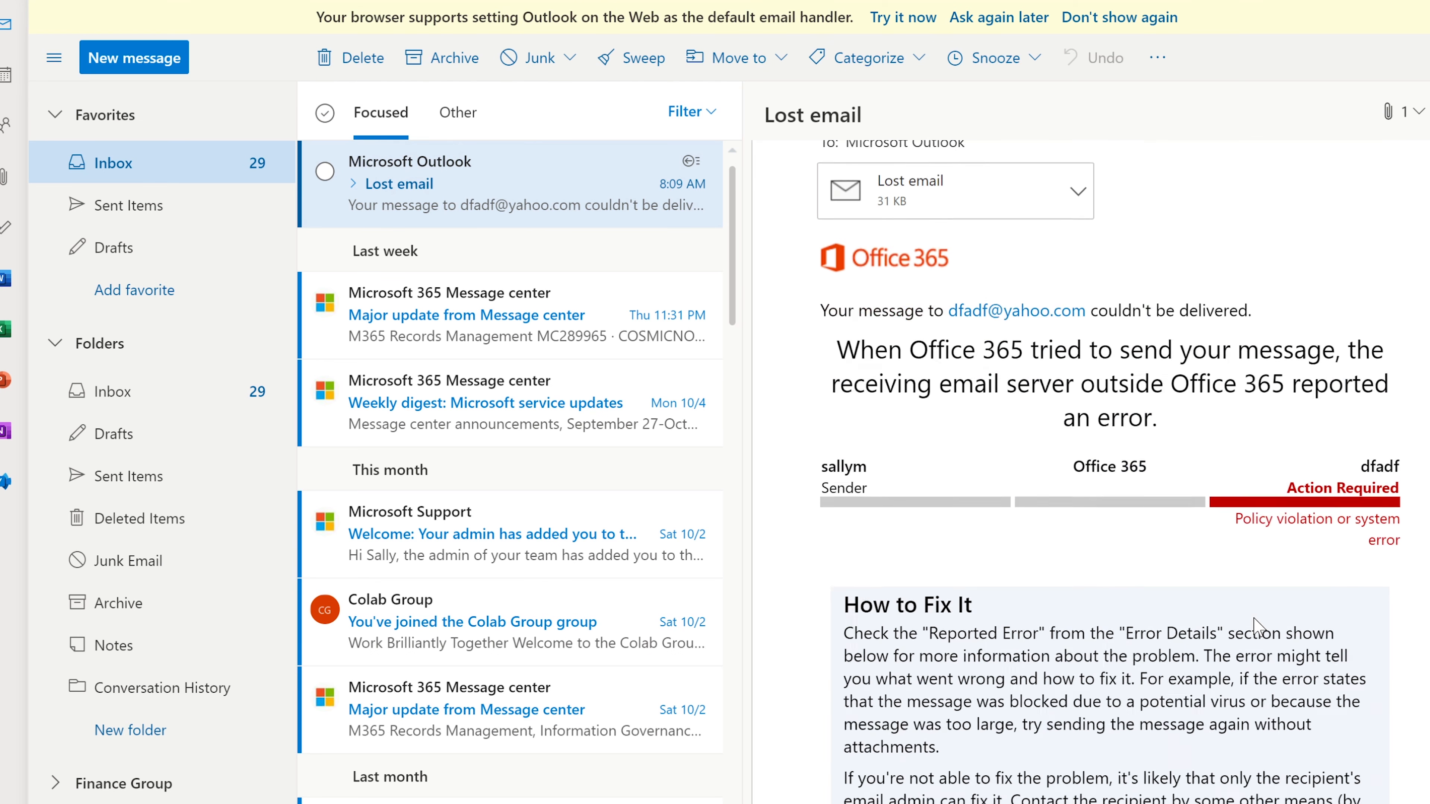
pyautogui.scroll(-5, 1258, 626)
pyautogui.scroll(9, 1256, 619)
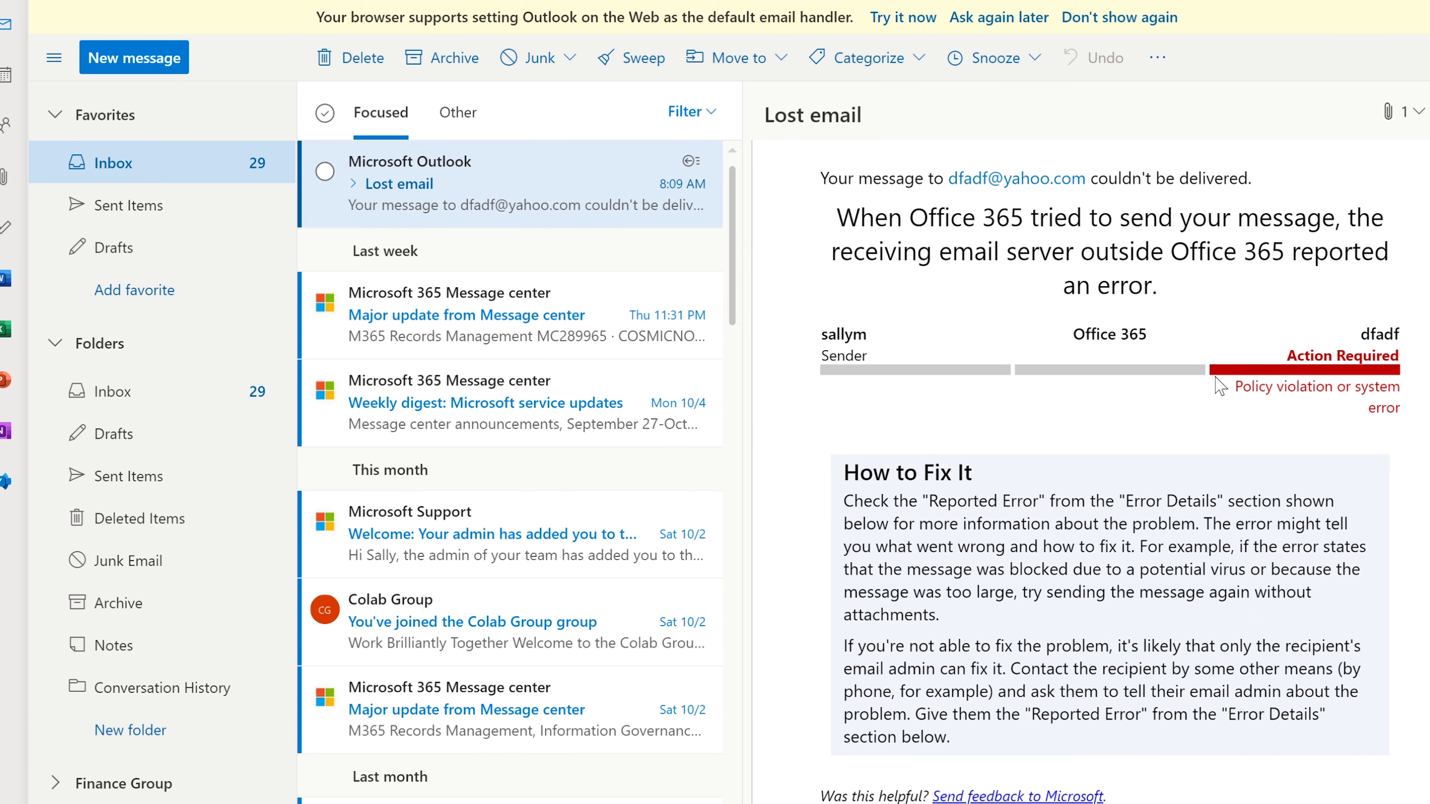
pyautogui.moveTo(1231, 387); pyautogui.dragTo(1397, 408)
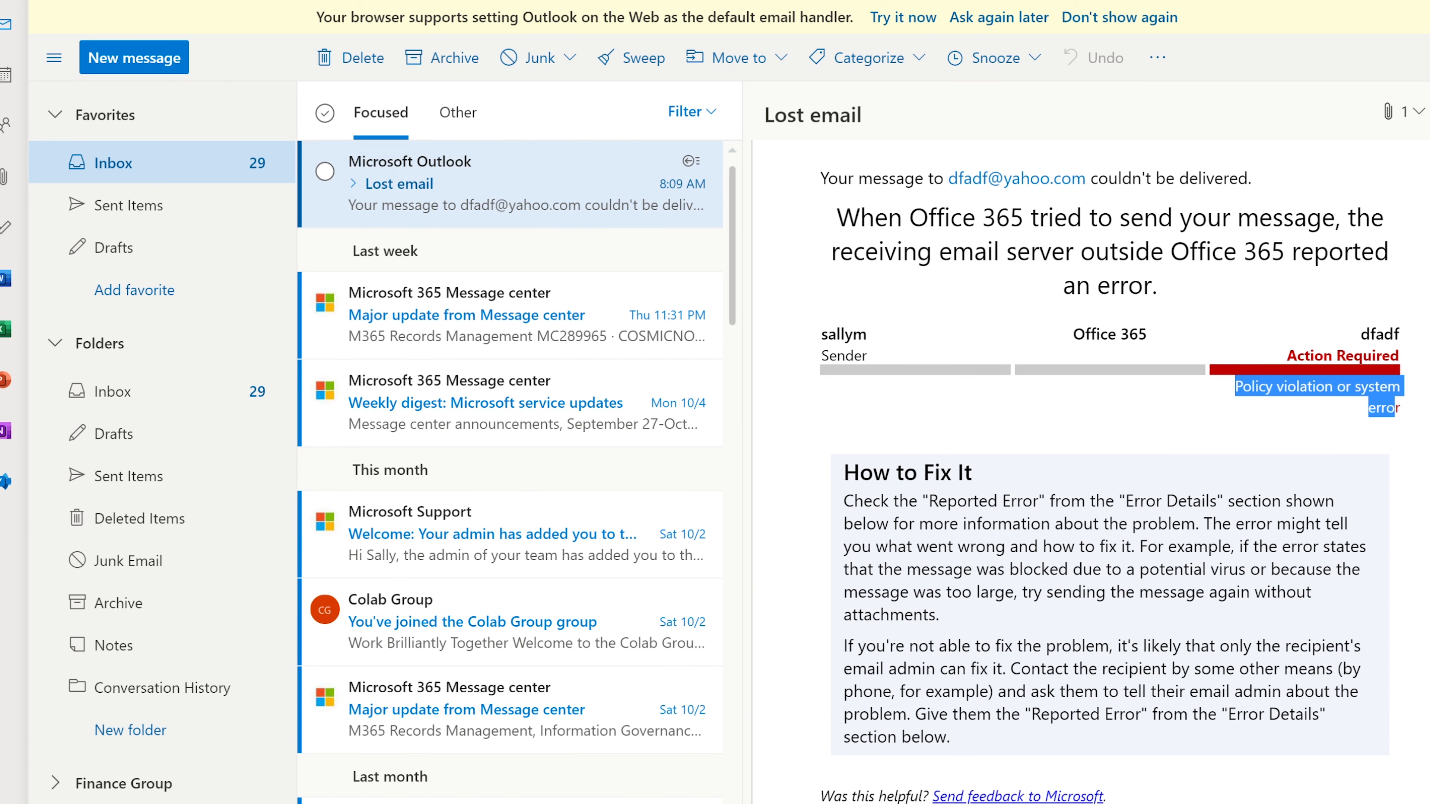
pyautogui.click(1357, 415)
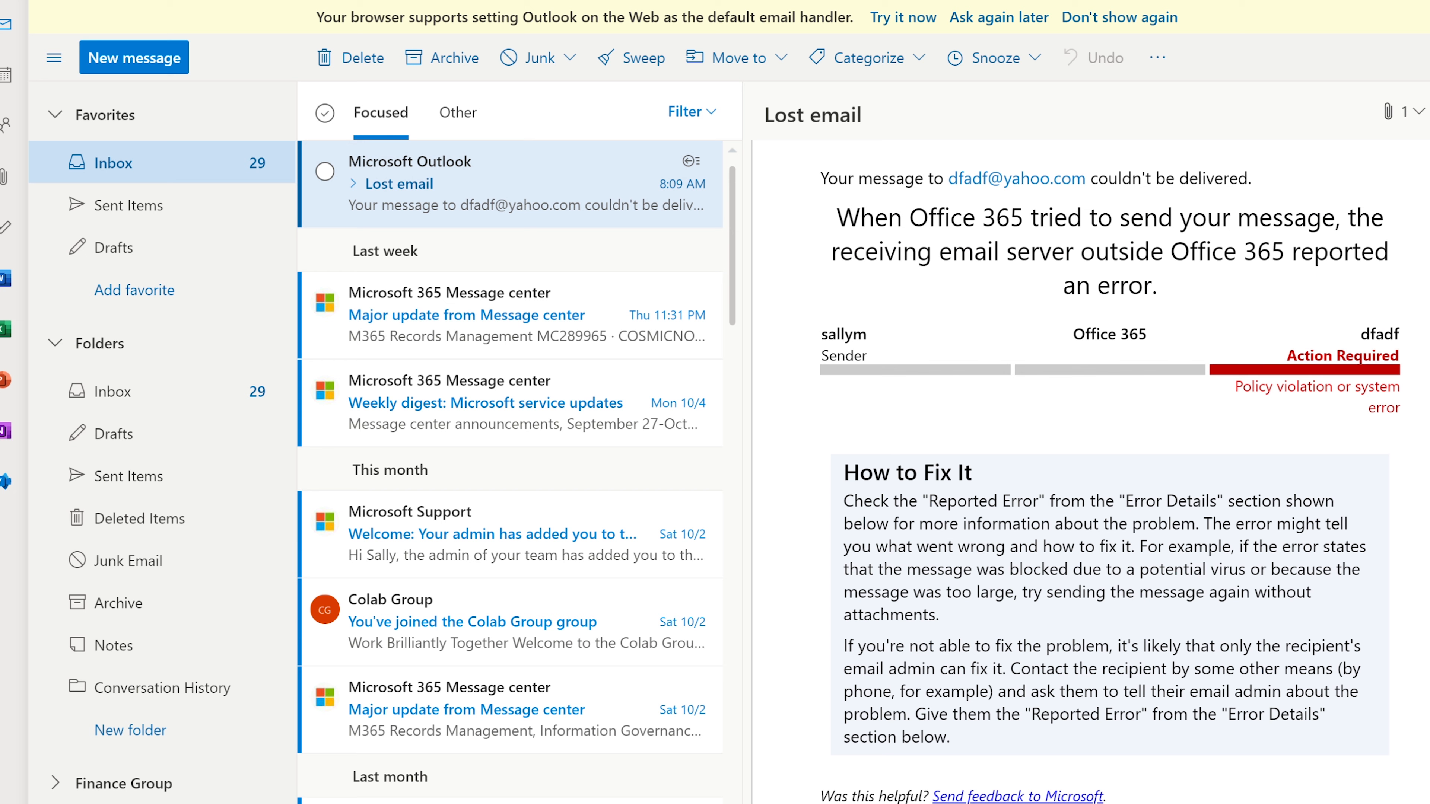
# Return to Exchange admin center and close the 'Undeliverable: Lost email' trace details flyout
pyautogui.hotkey('alt', 'Tab')
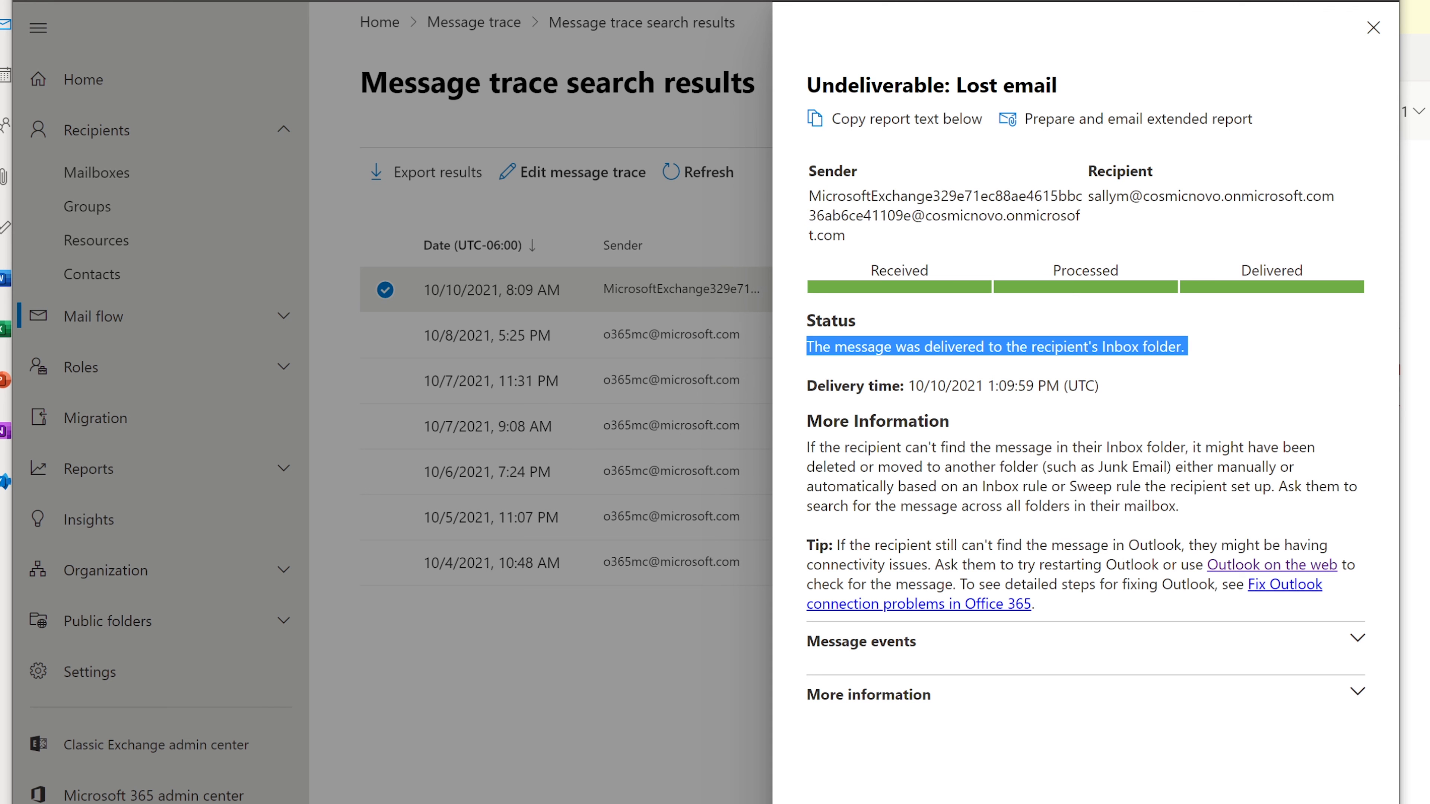
pyautogui.click(1374, 28)
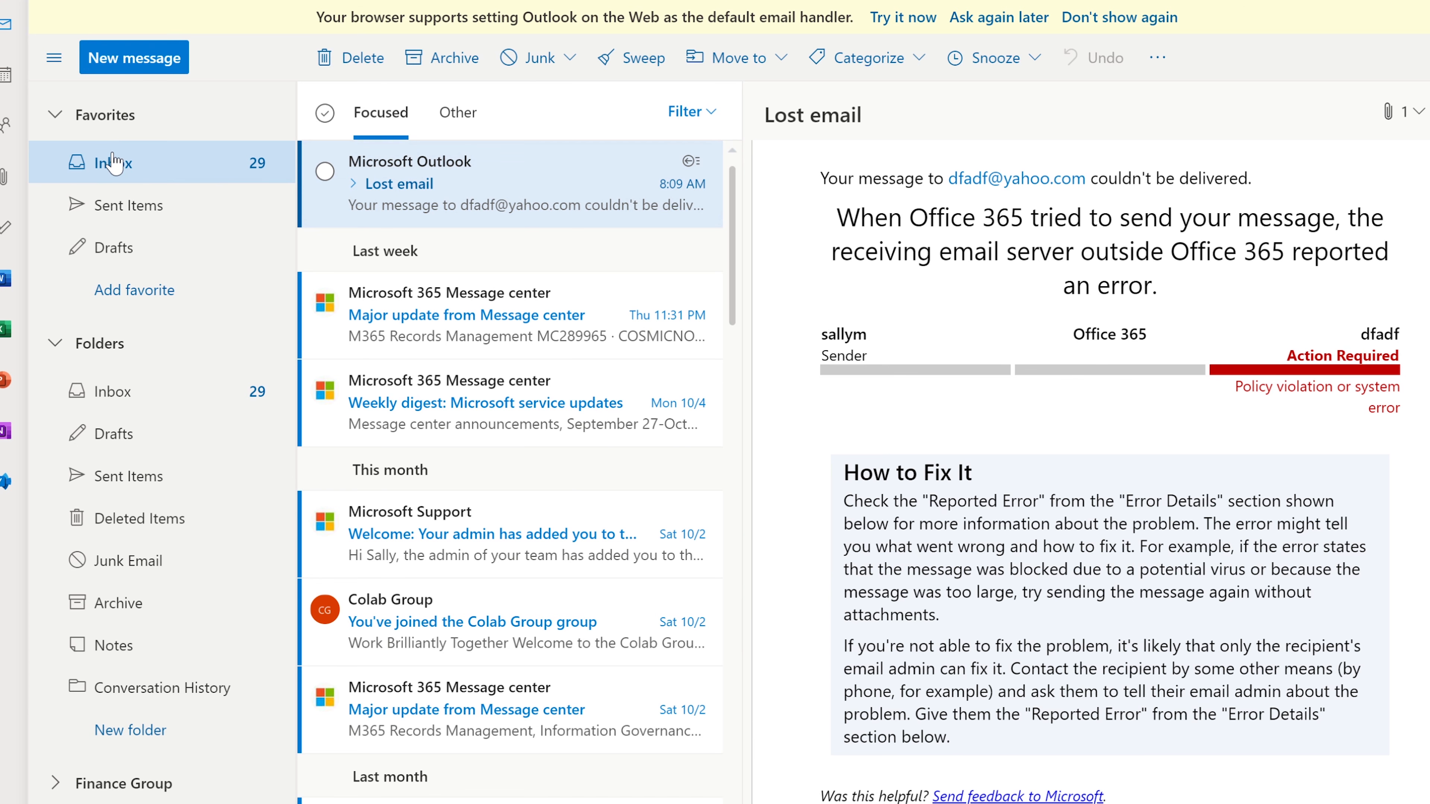
pyautogui.click(115, 164)
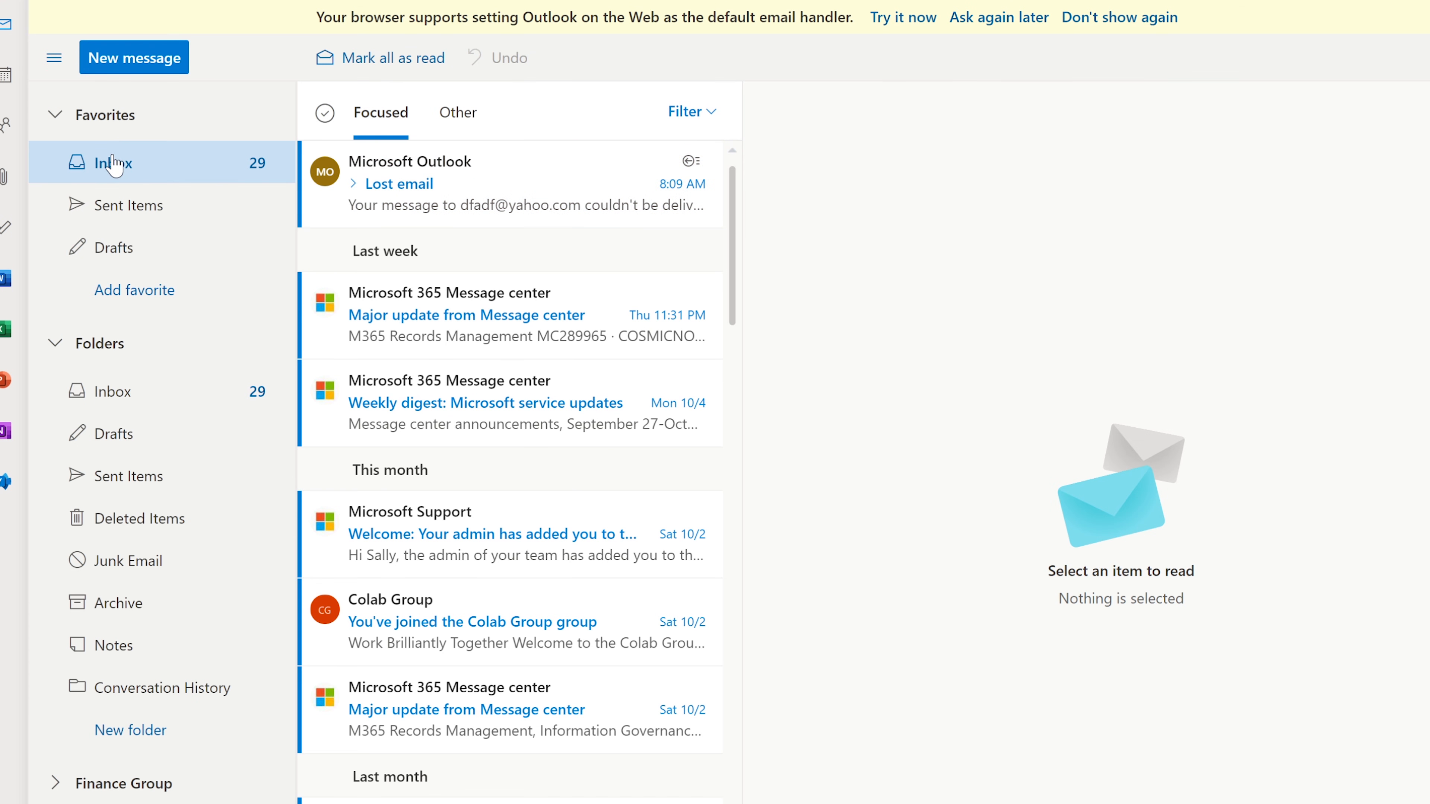
pyautogui.scroll(-6, 530, 308)
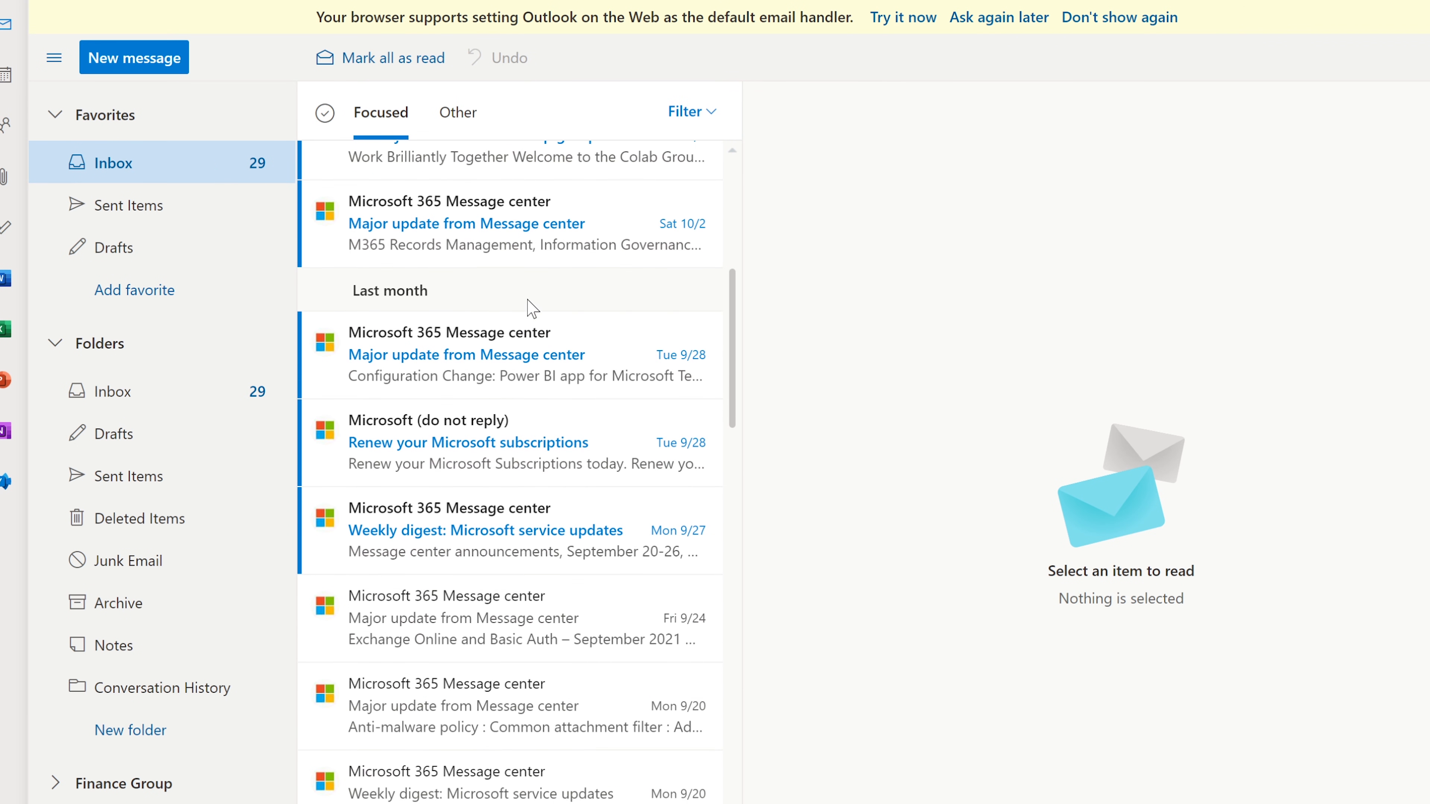
pyautogui.scroll(-5, 530, 309)
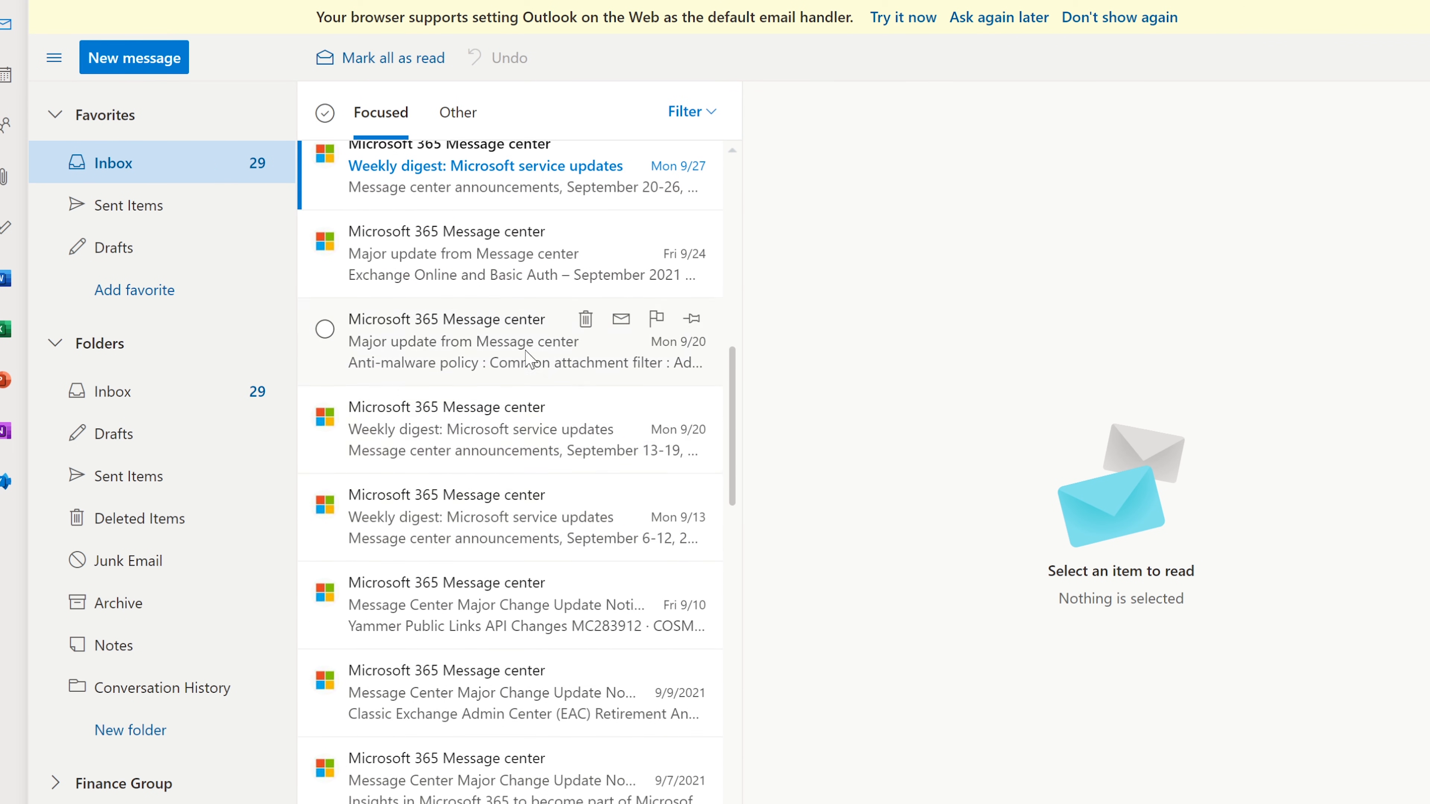
pyautogui.scroll(5, 503, 473)
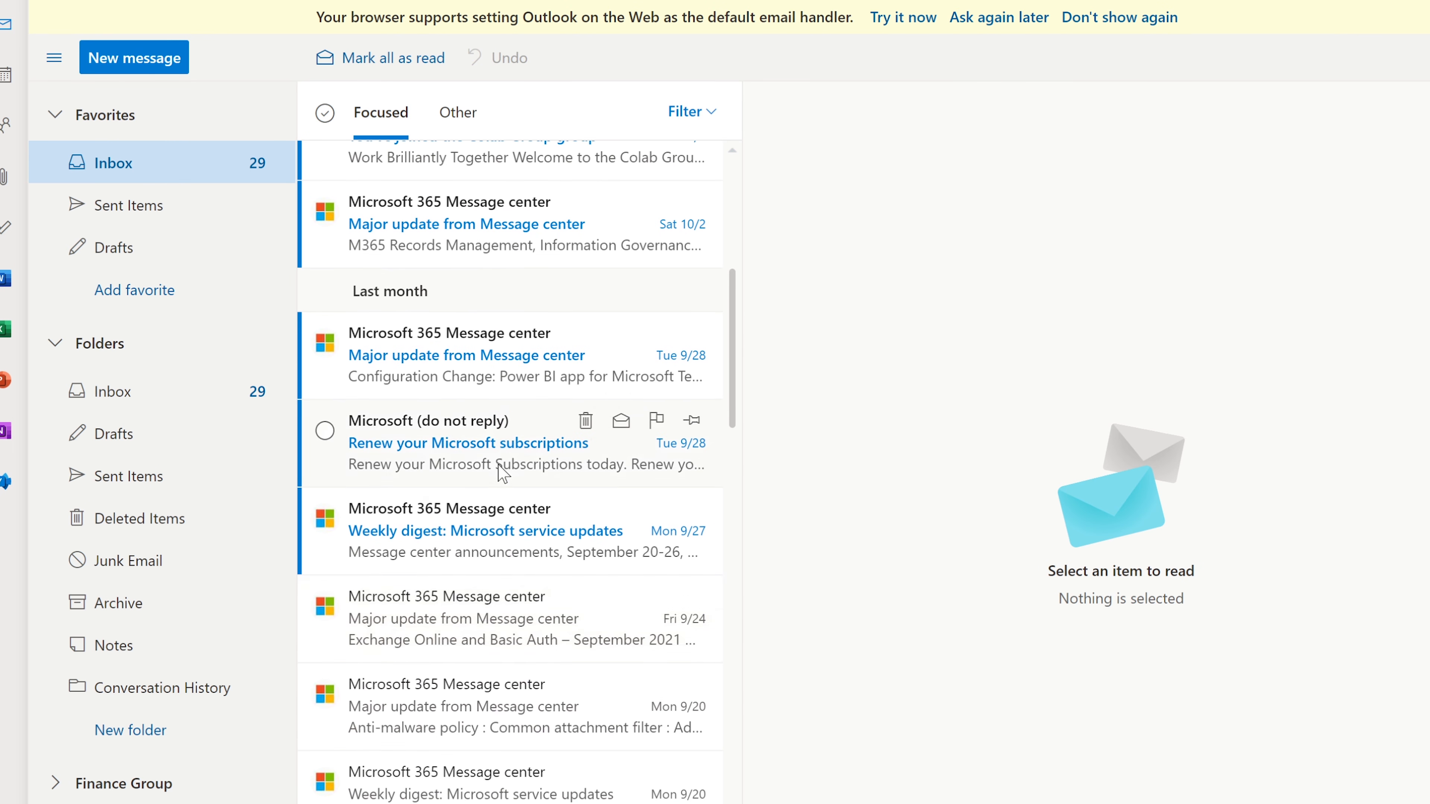
pyautogui.scroll(7, 503, 473)
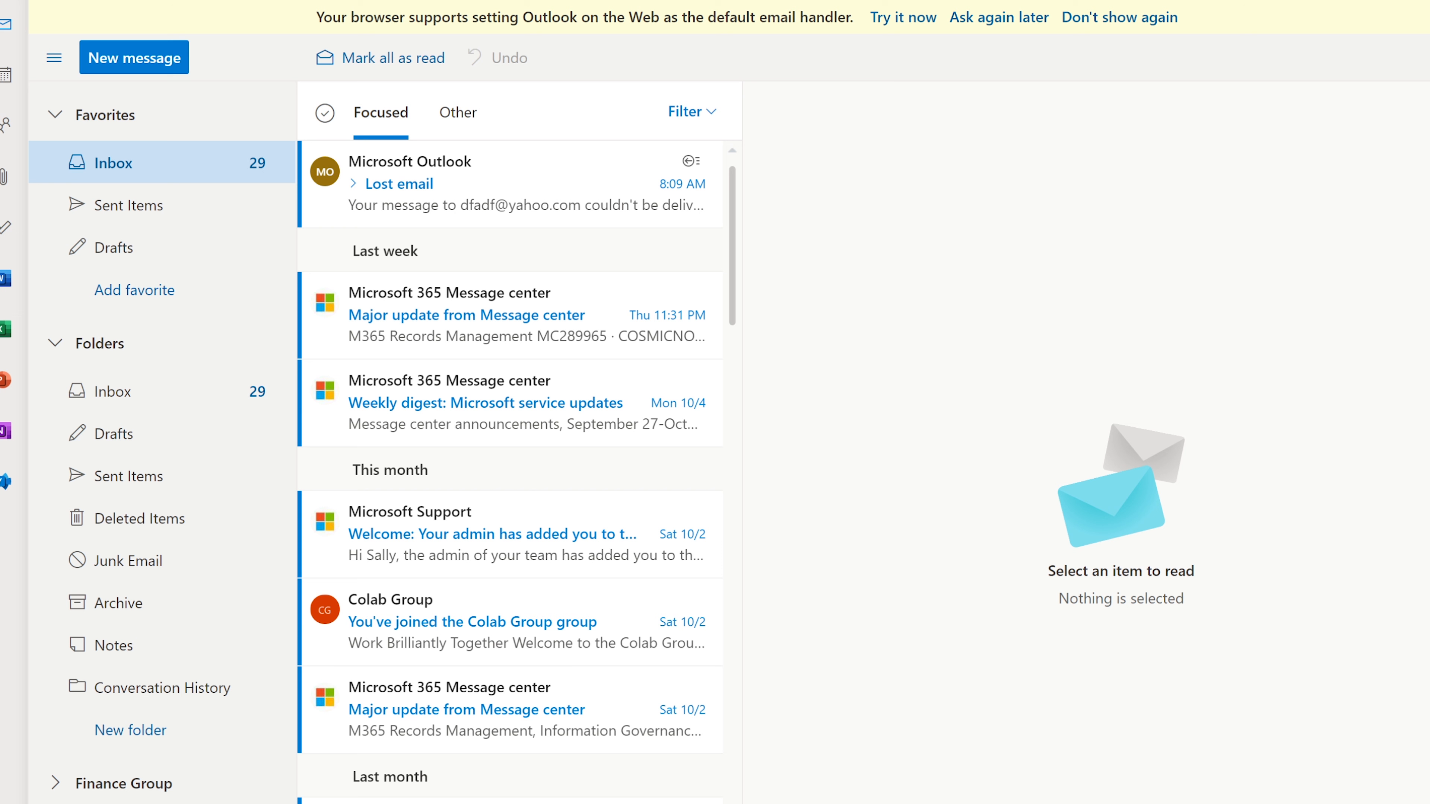
pyautogui.hotkey('alt', 'Tab')
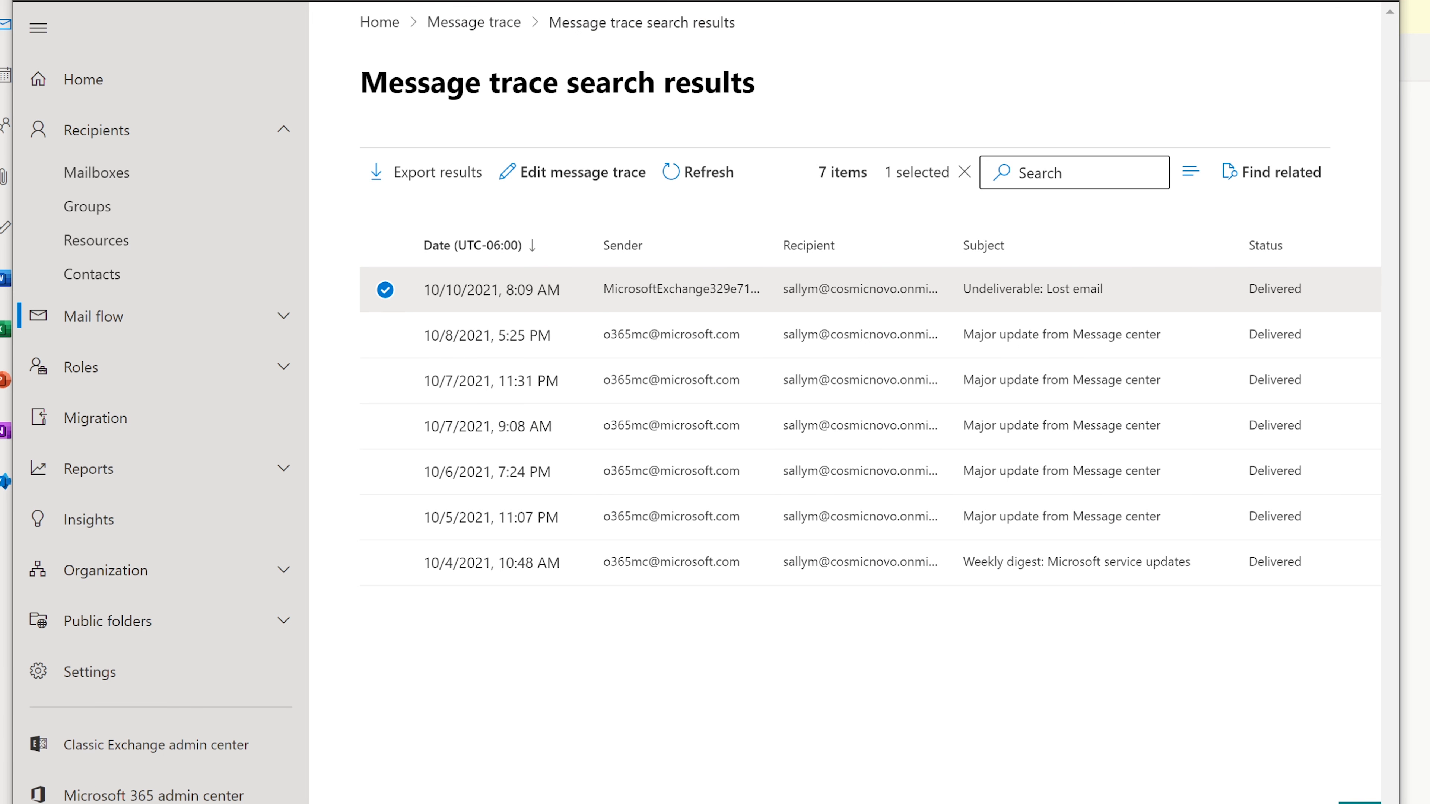